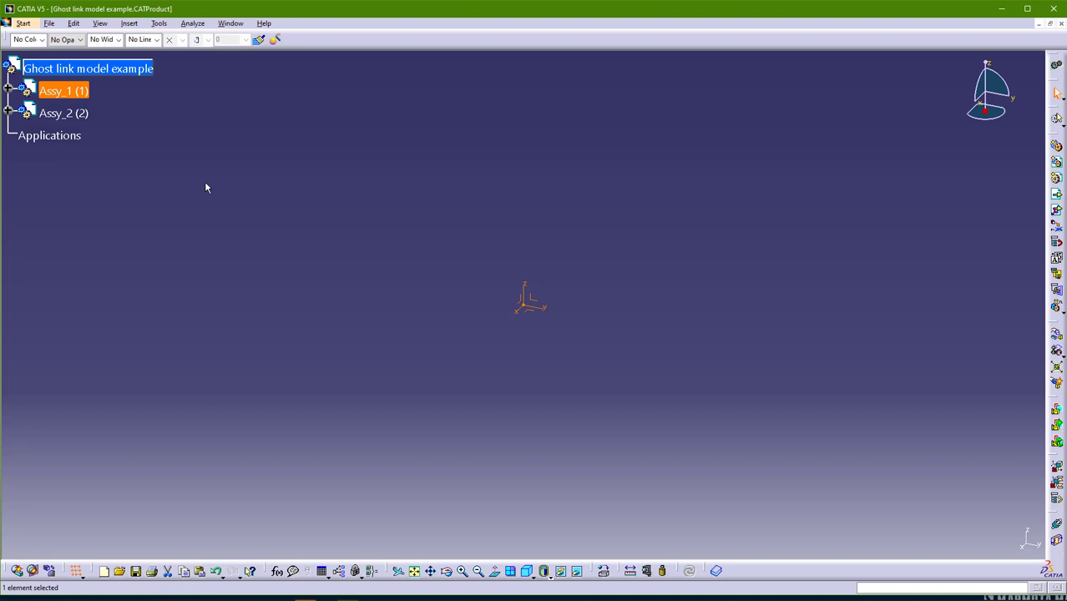
- Activate part Test_1 under Assy_1 and Sub_Assy_1, and expand its axis systems
click(203, 185)
click(9, 88)
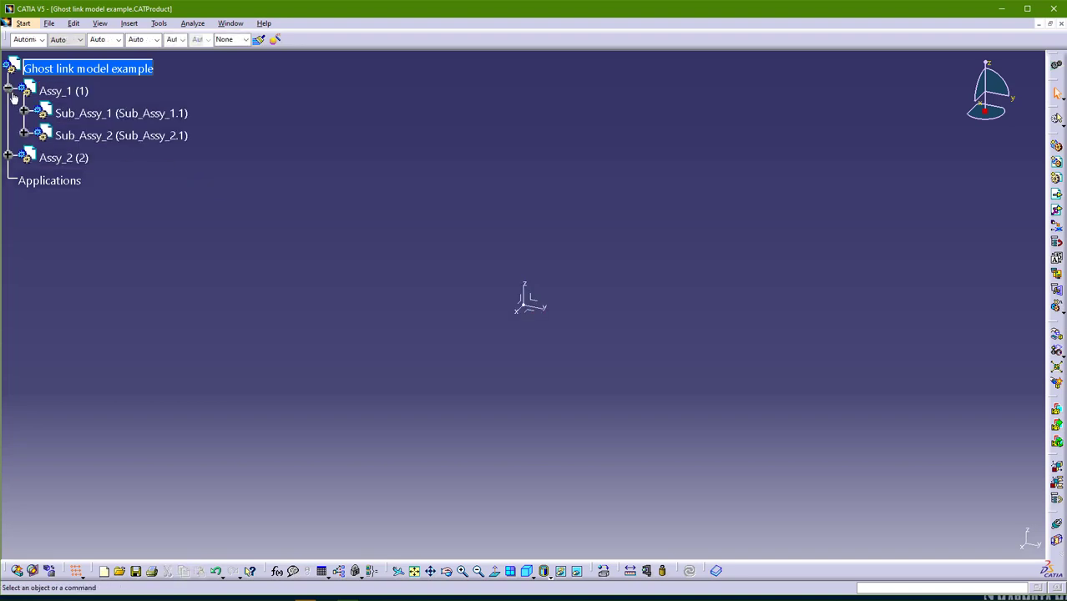
click(25, 111)
click(40, 135)
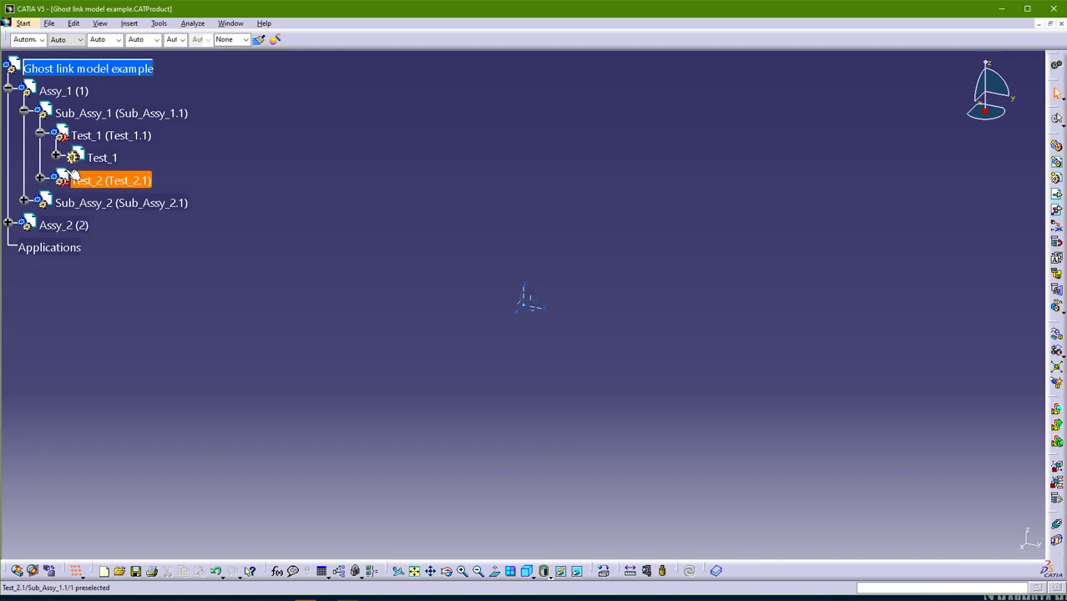
click(56, 157)
double_click(102, 157)
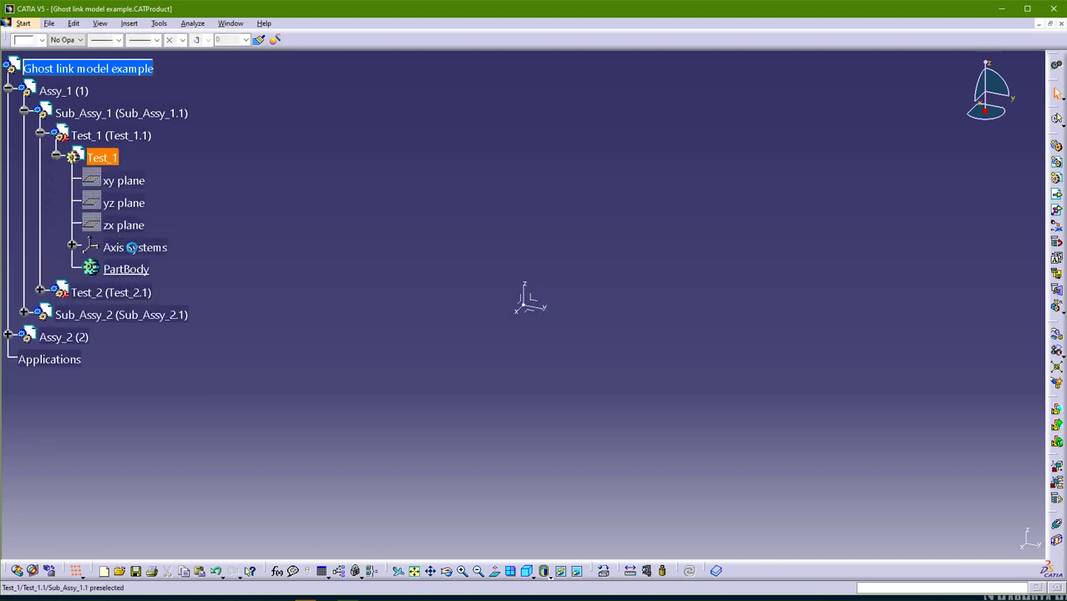
click(72, 247)
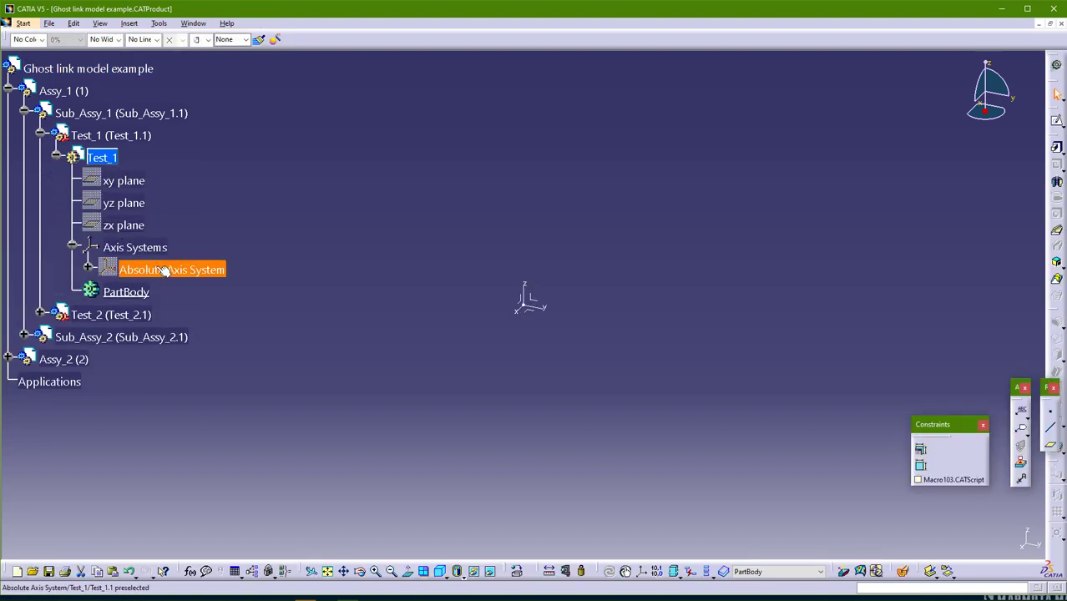
- Publish the Absolute Axis System of part Test_1
click(164, 272)
click(159, 23)
click(193, 269)
key(Return)
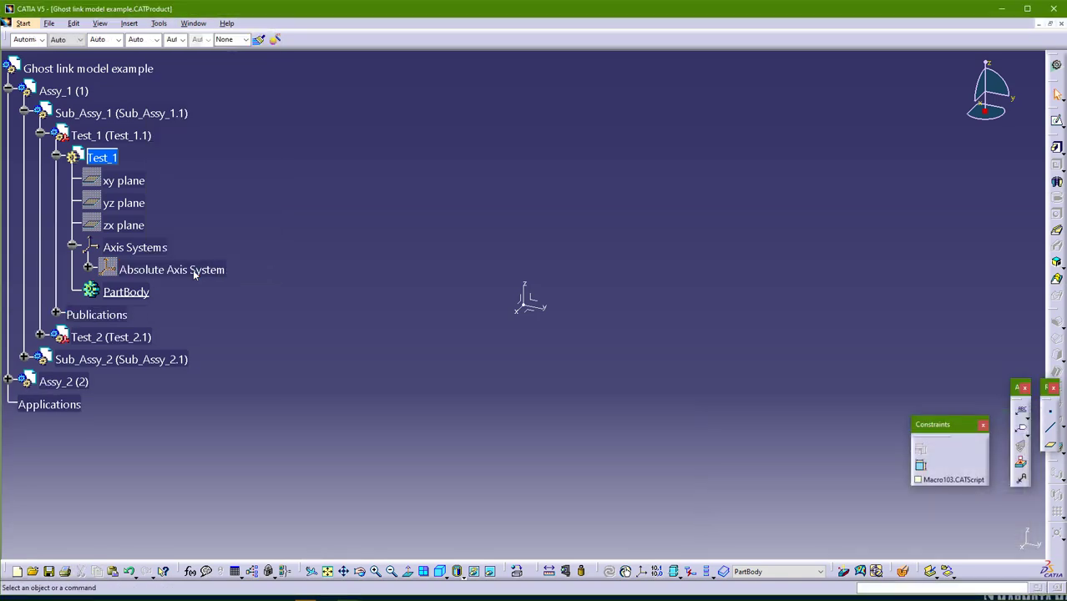
- Copy Test_1's Absolute Axis System and paste it with link into part Test_7 under Assy_2 and Sub_Assy_4
right_click(193, 269)
click(216, 386)
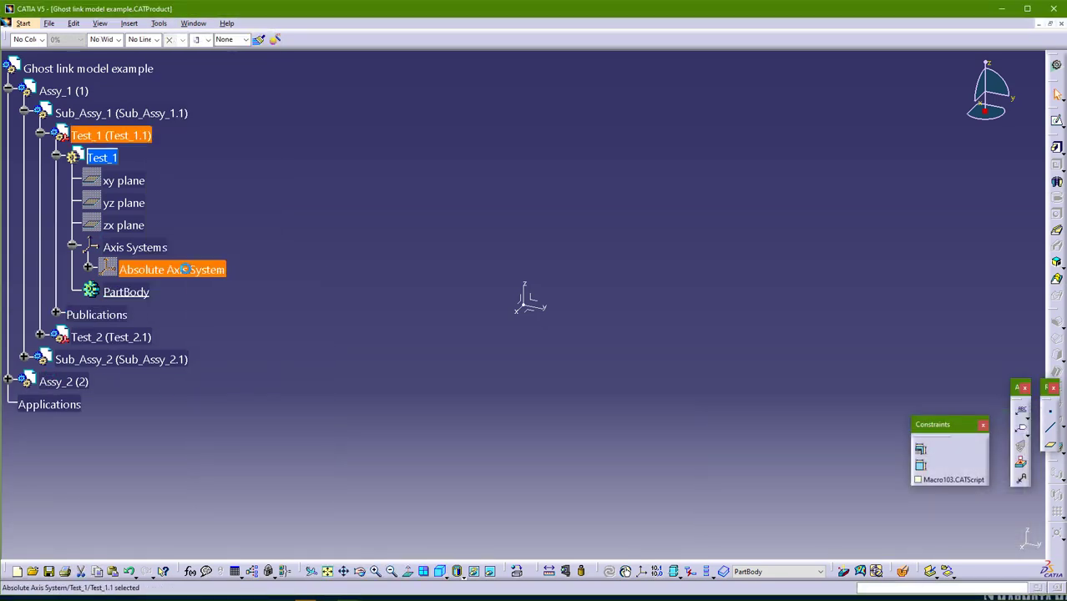
click(8, 382)
scroll(36, 440, down, 2)
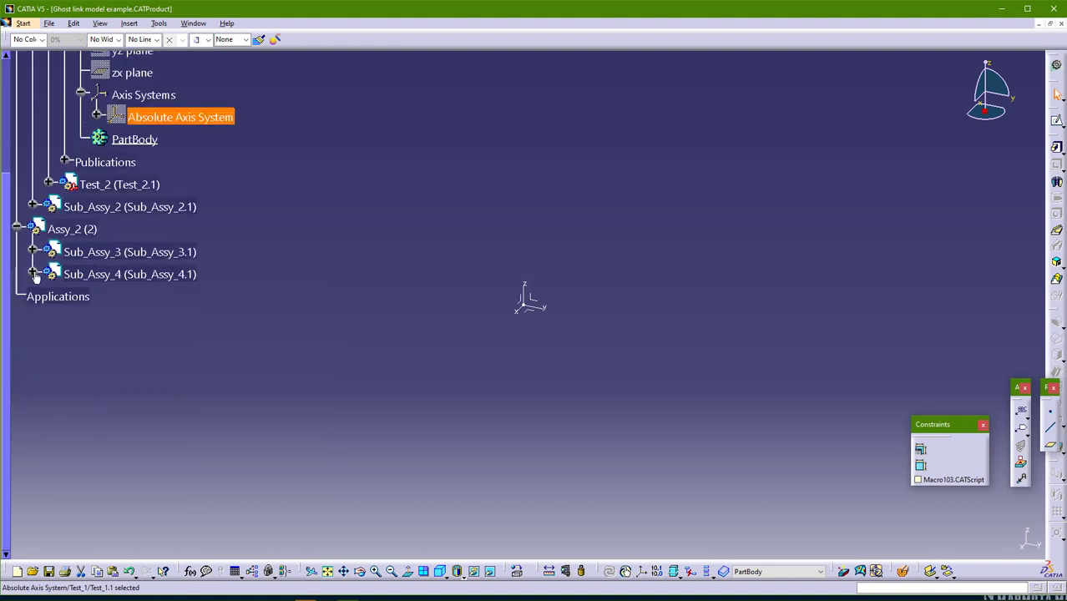
click(32, 273)
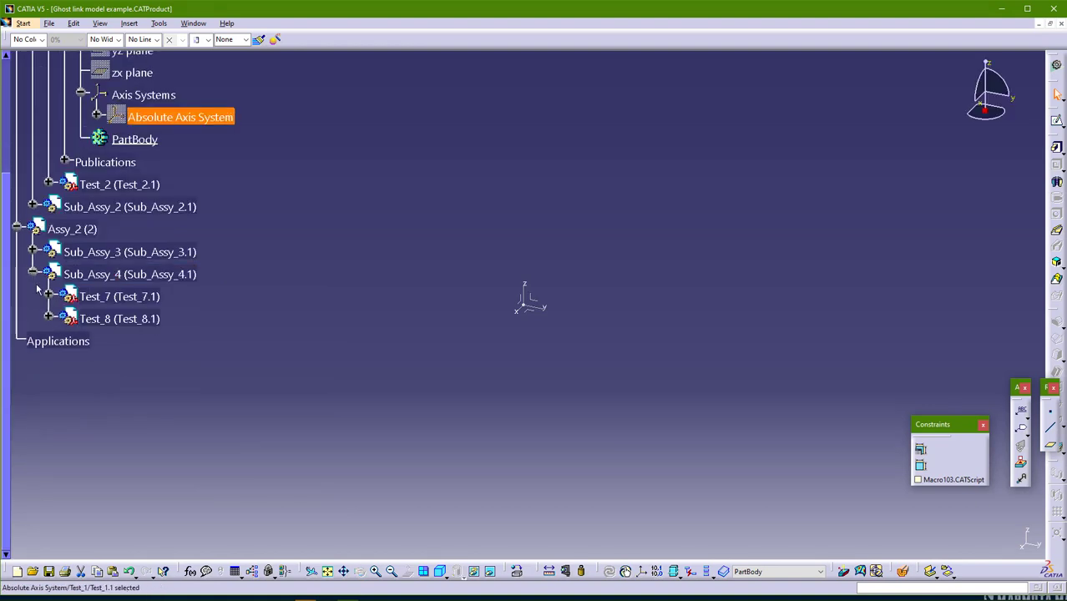
click(49, 297)
right_click(112, 318)
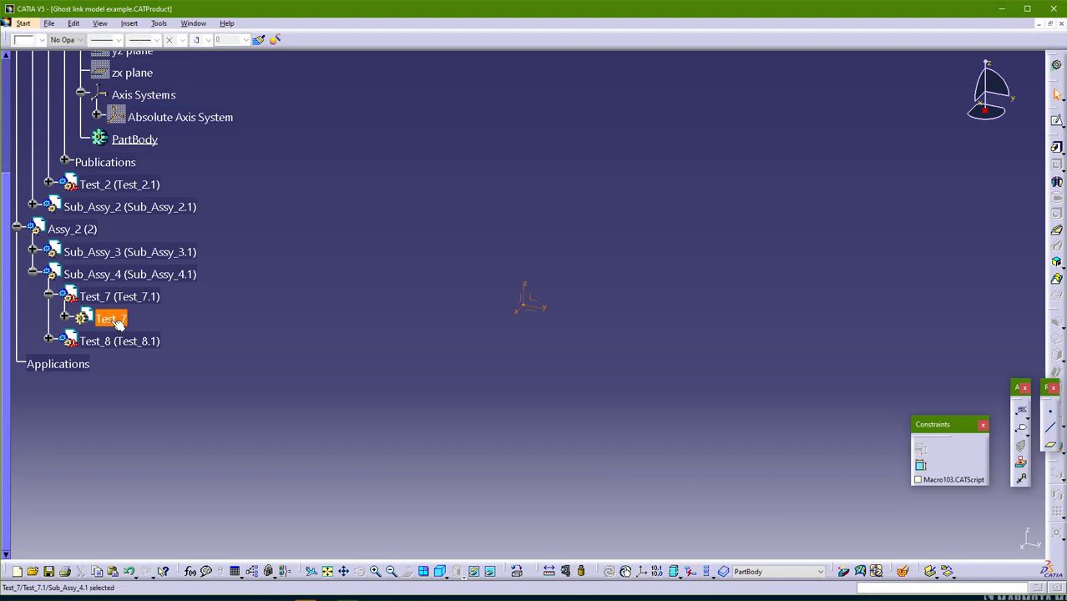
click(191, 462)
click(990, 485)
click(974, 540)
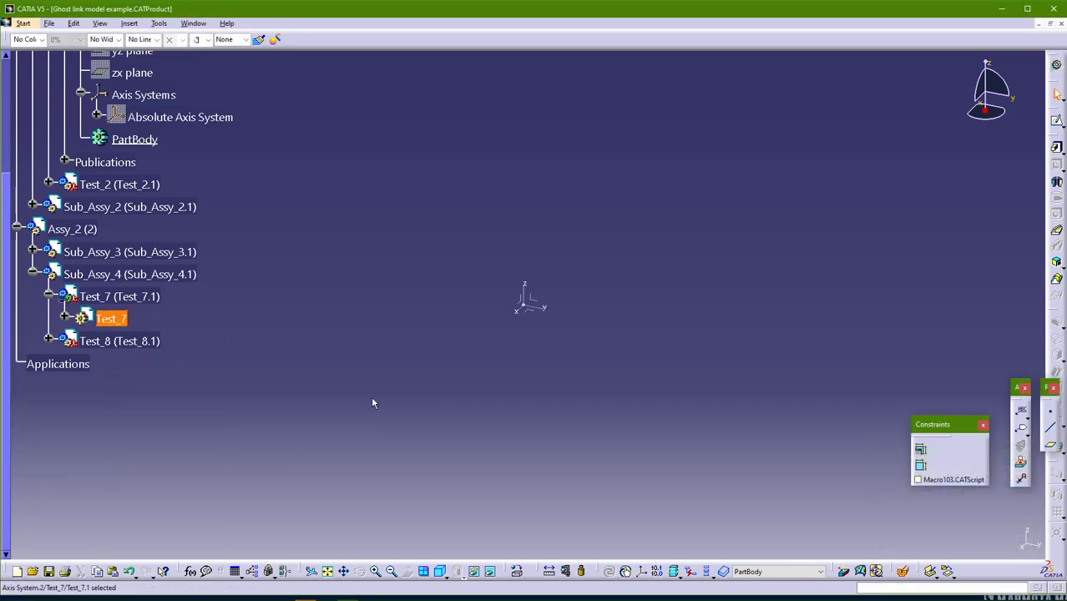
- Expand Test_7's axis systems and compare the pasted linked axis system with its source in Test_1
click(66, 318)
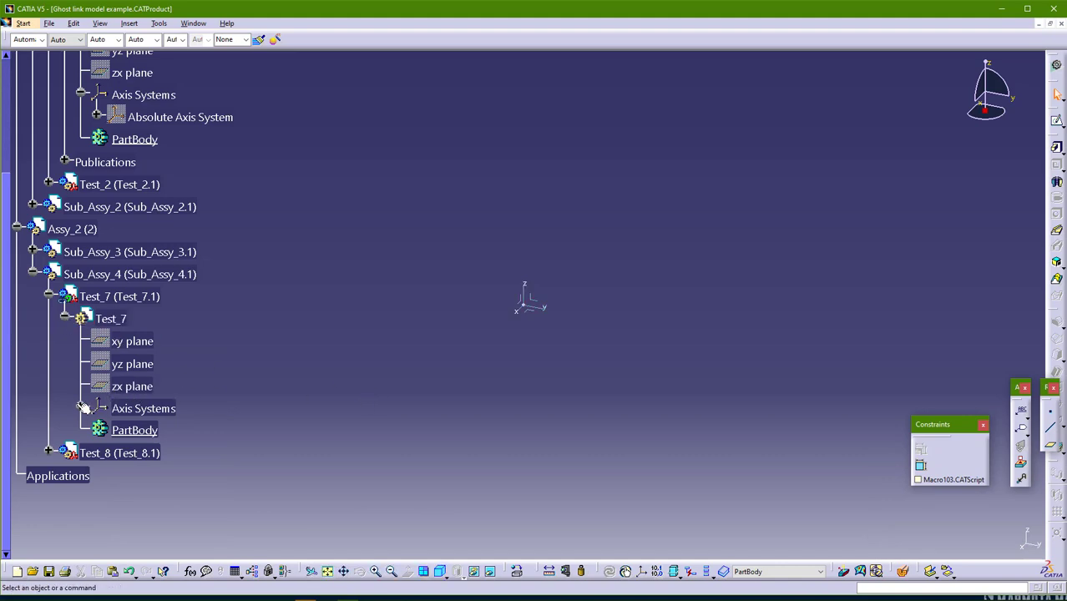
scroll(224, 344, up, 3)
scroll(251, 276, down, 2)
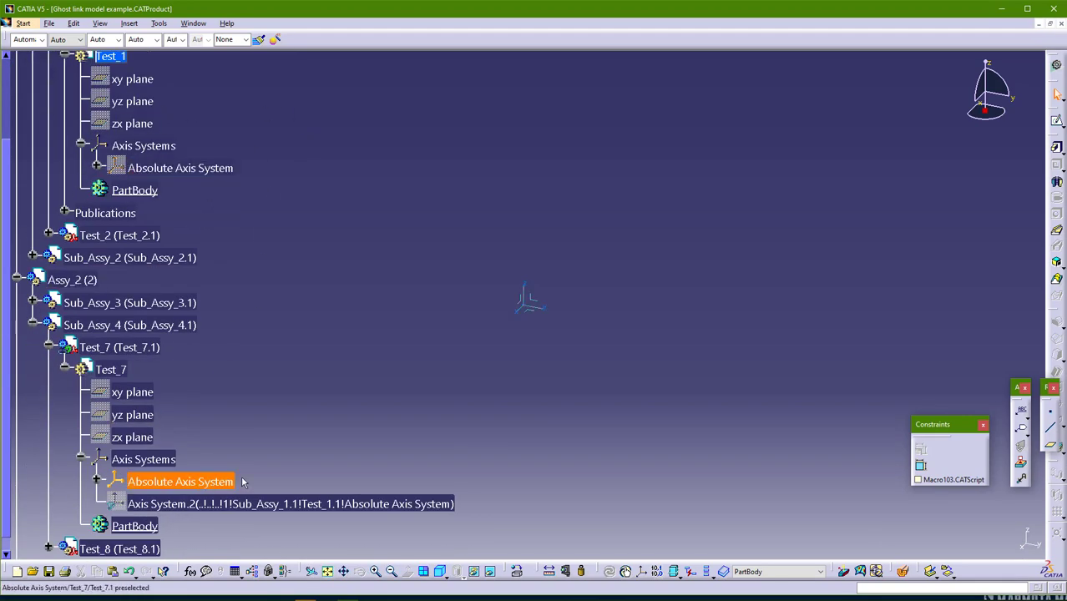
scroll(372, 384, up, 2)
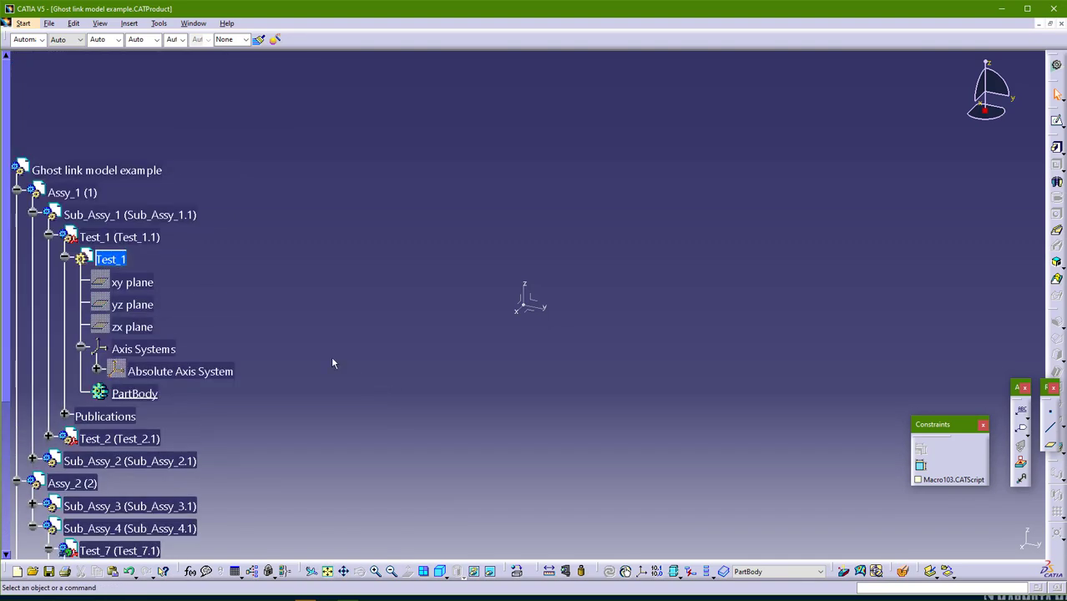
- Save all documents and close the Ghost link model example product
click(50, 24)
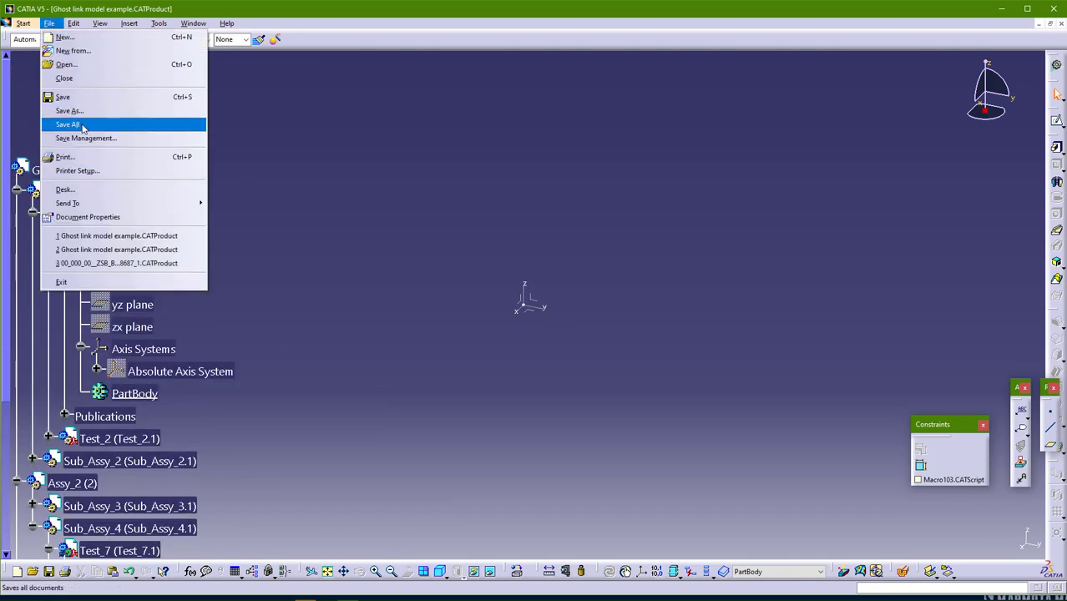
click(82, 125)
key(Return)
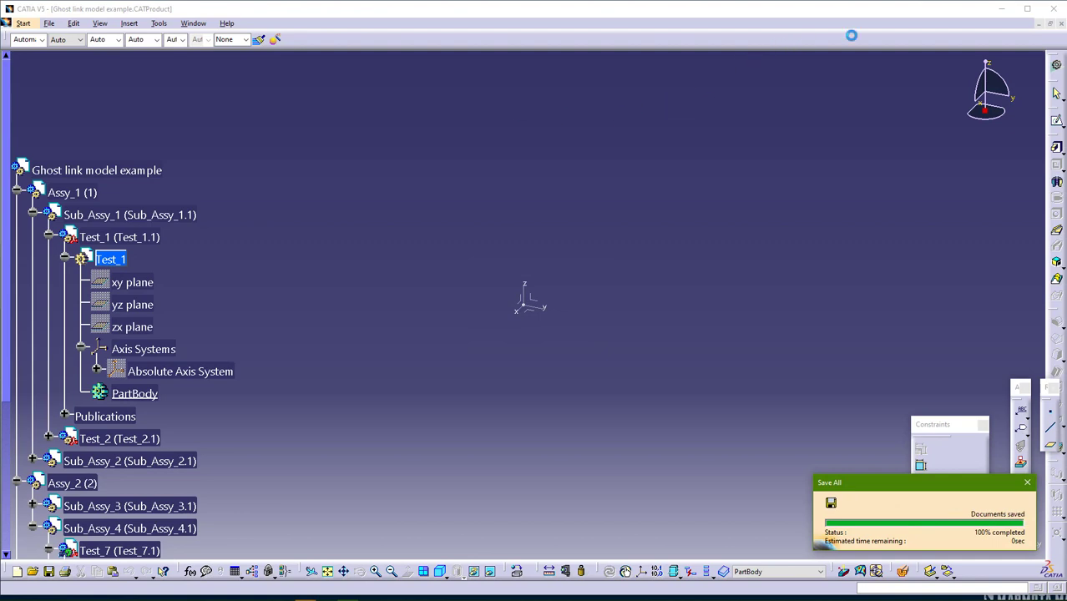
click(1061, 24)
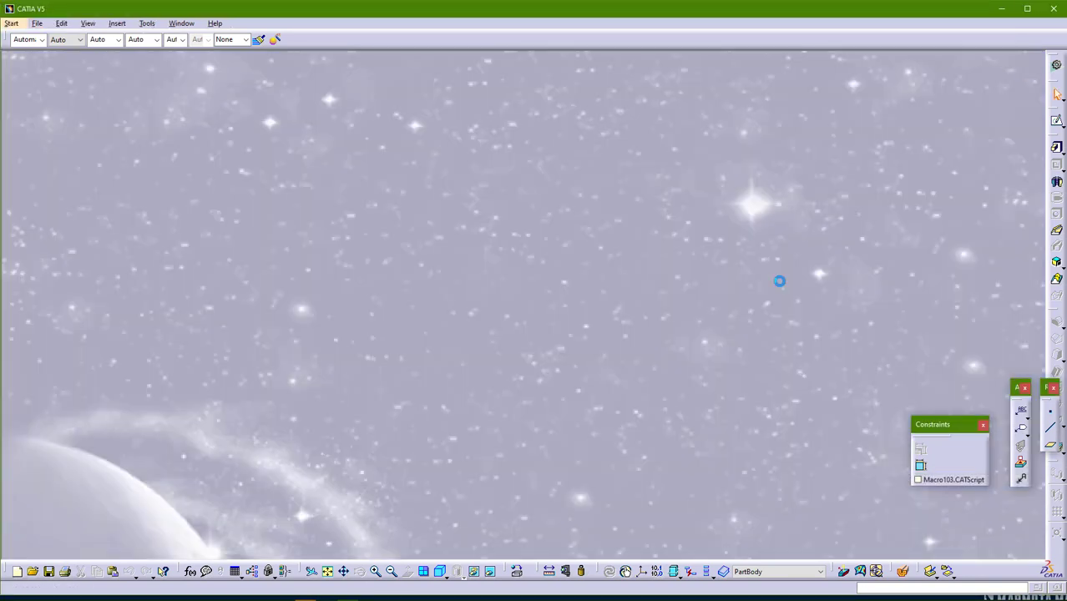
- Switch to File Explorer and archive the Model-1 folder in 28_Ghost links as Model-1.rar
click(149, 596)
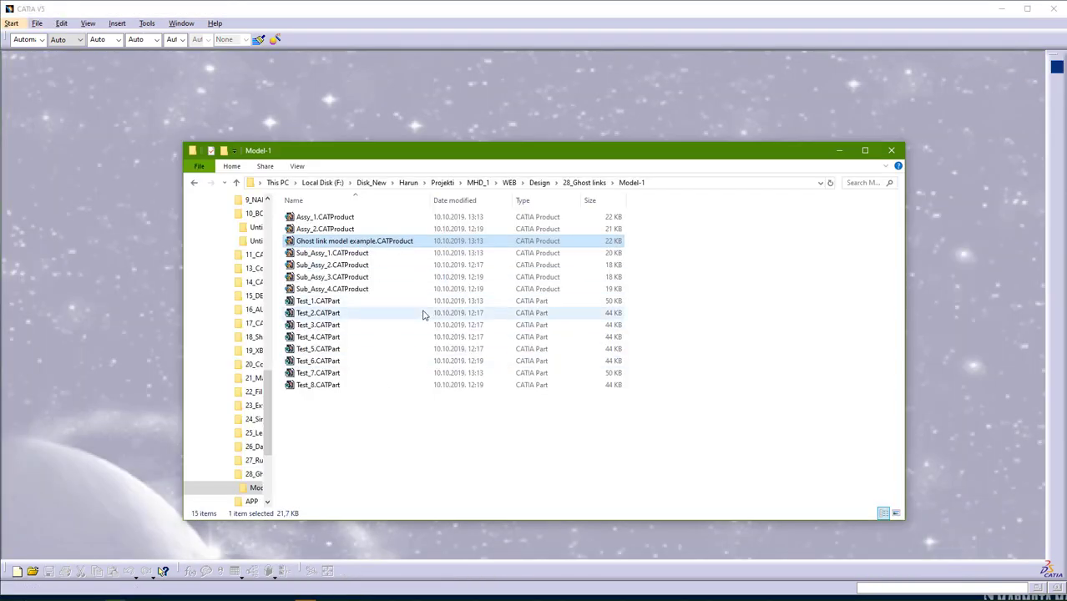
key(alt+Up)
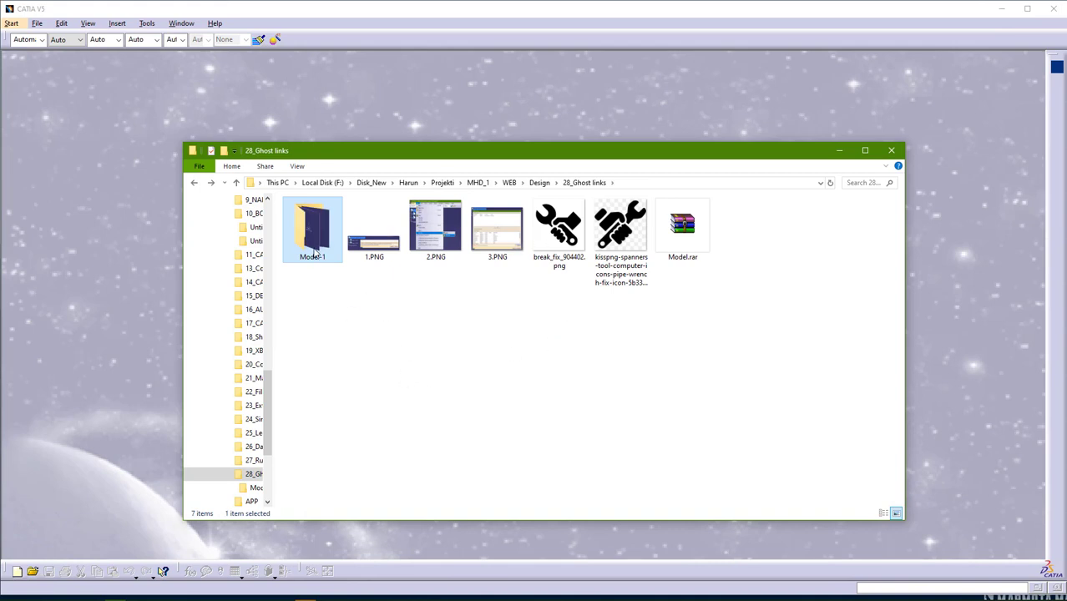
right_click(314, 254)
click(353, 411)
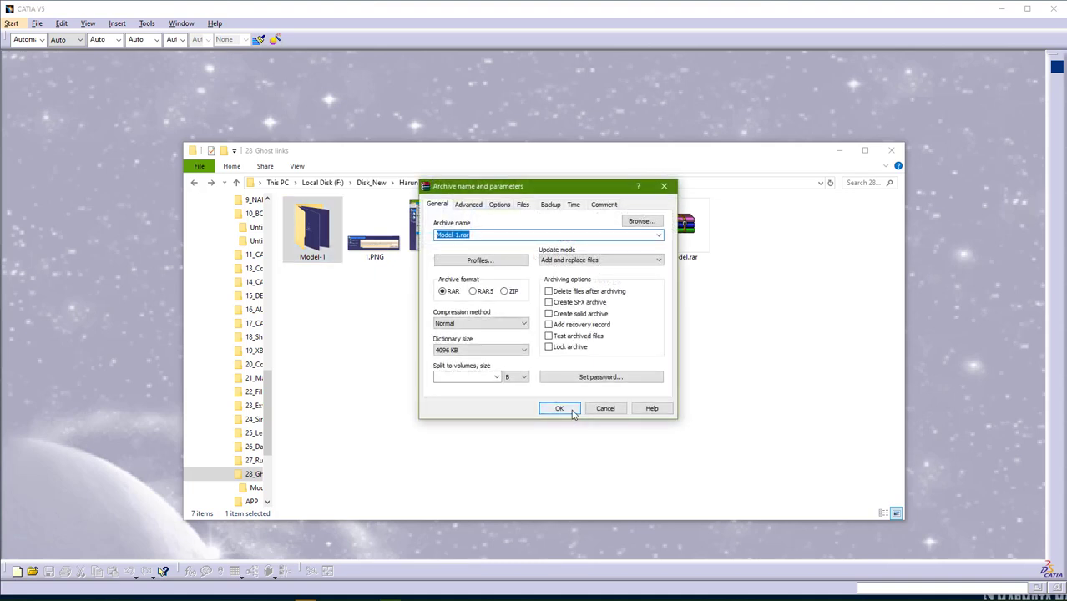
click(572, 413)
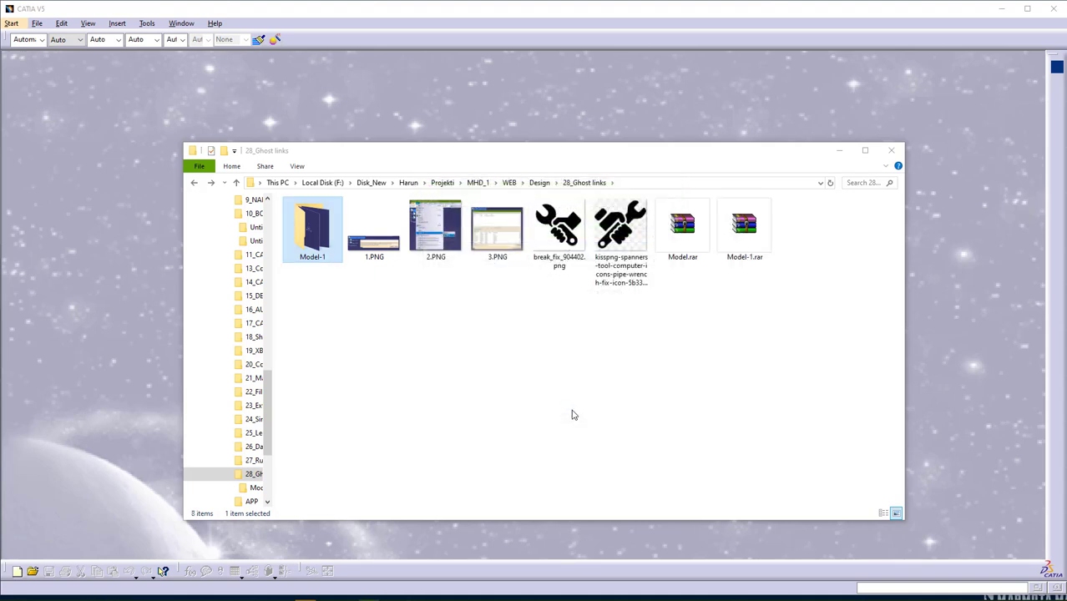
double_click(332, 231)
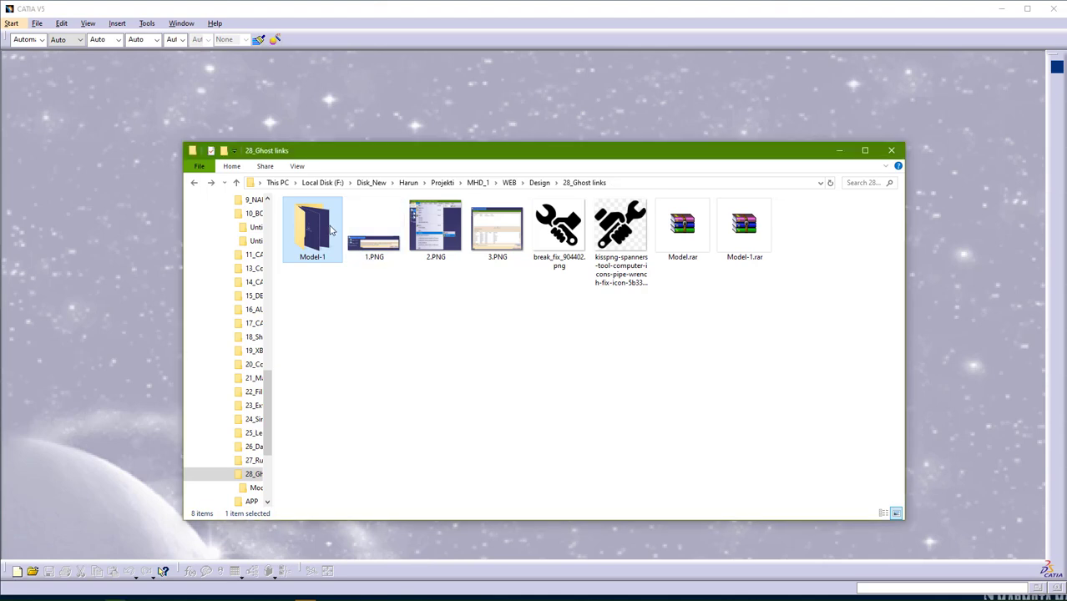
key(alt+Up)
click(764, 246)
key(shift+Delete)
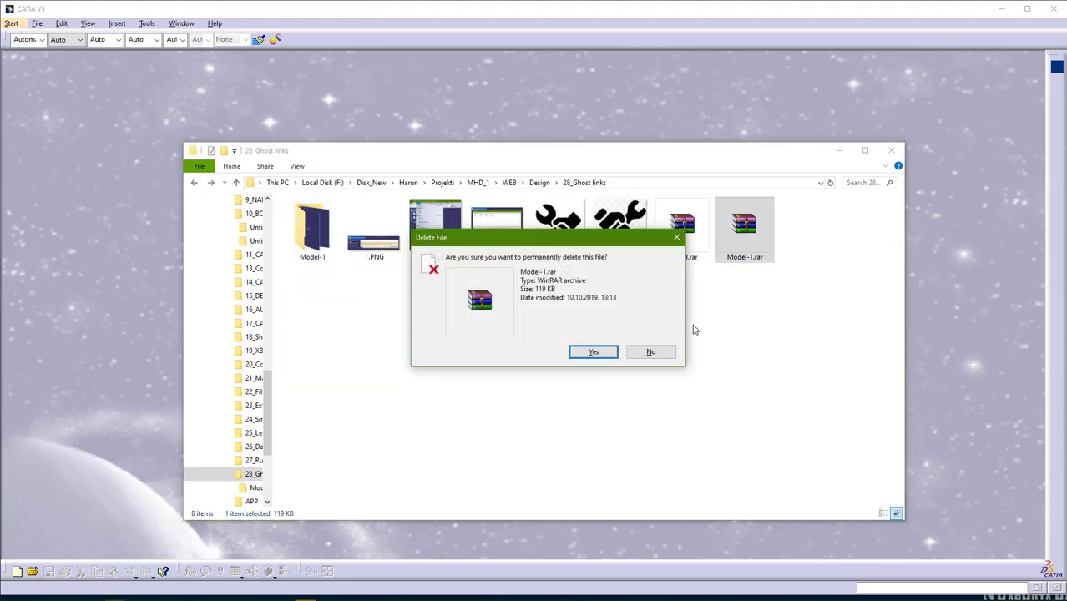
click(650, 352)
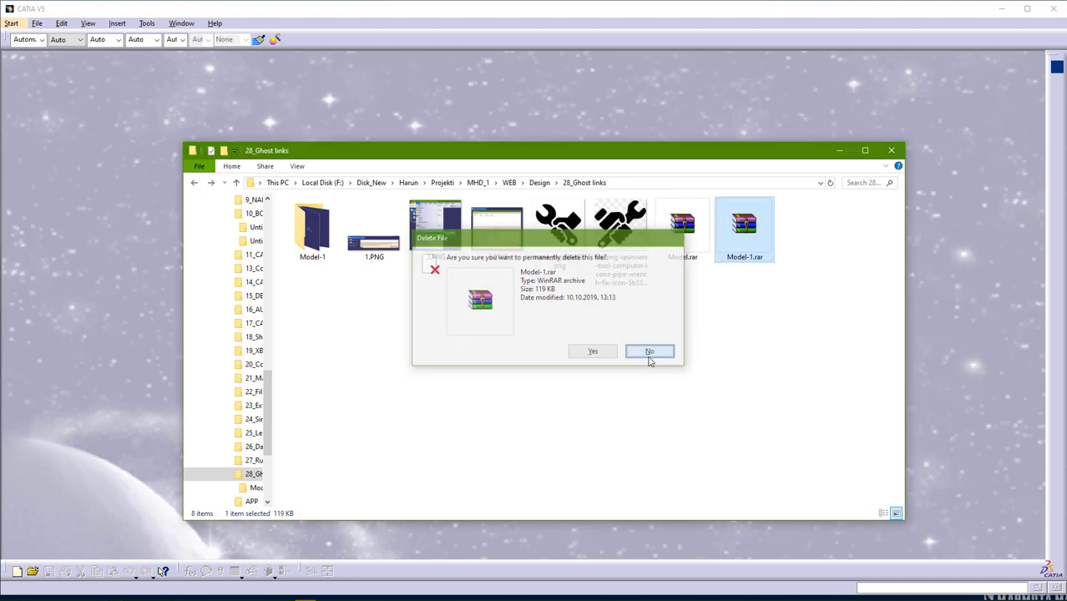
- Rename Test_1.CATPart in the Model-1 folder to Test_1-.CATPart
double_click(312, 232)
click(333, 304)
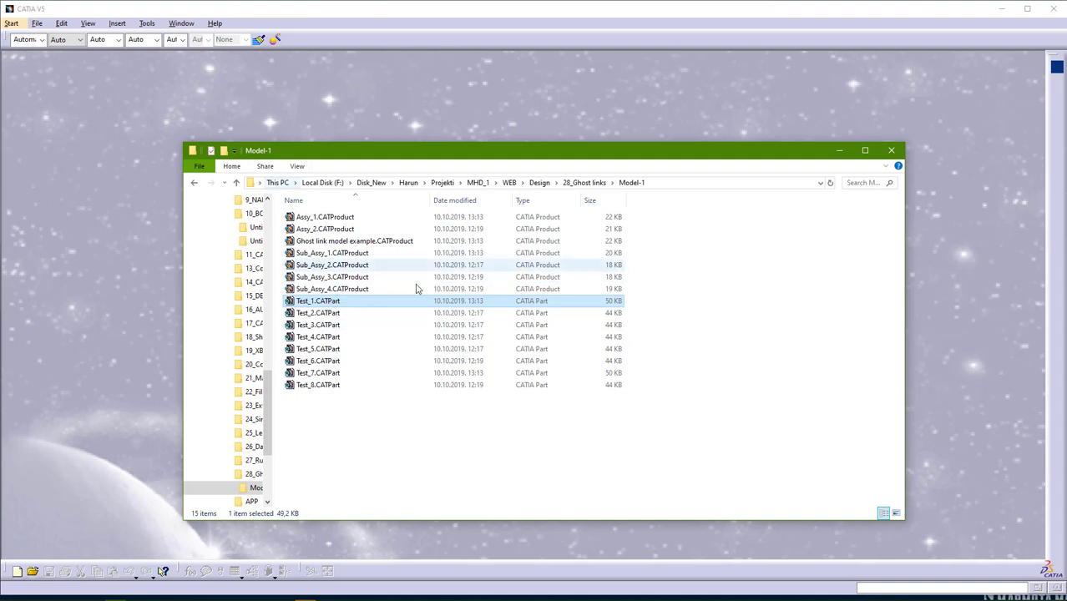
key(F2)
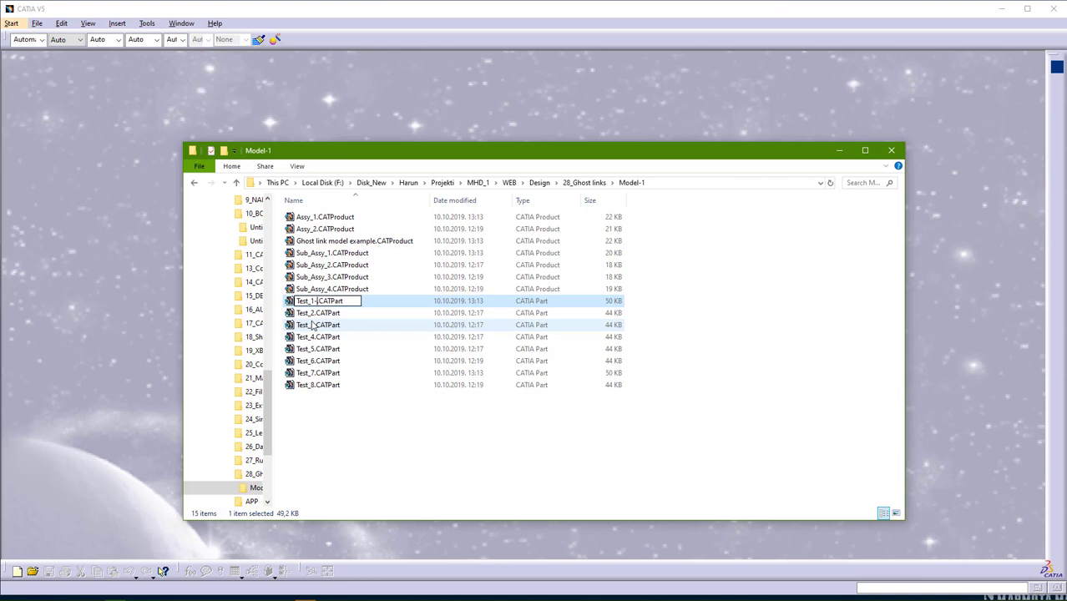
key(Return)
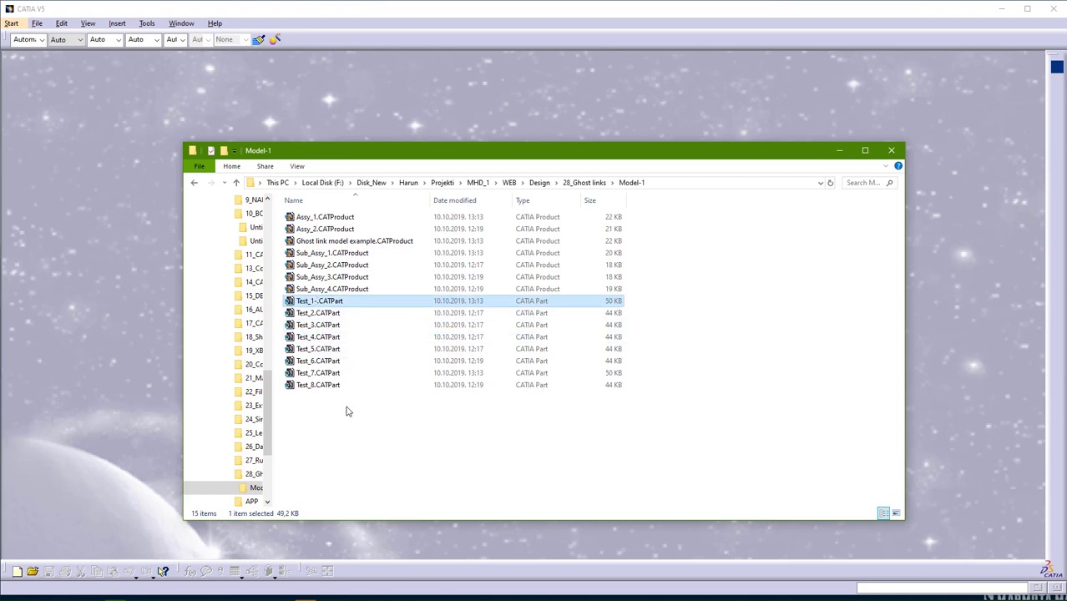
- Archive the Model-1 folder again into Model-1.rar, adding and replacing files
key(alt+Left)
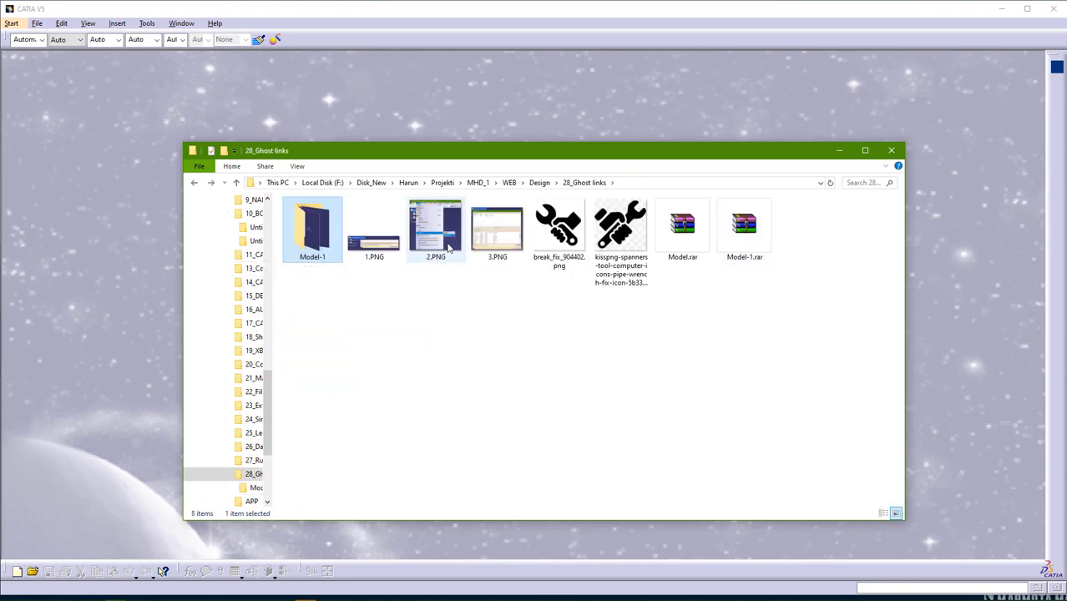
right_click(321, 225)
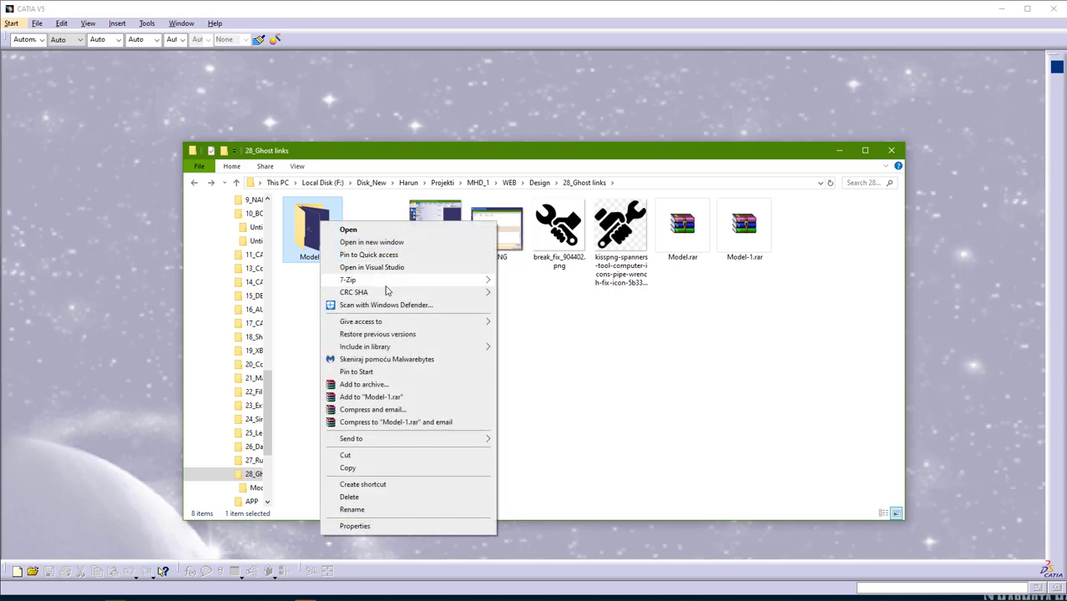
click(364, 385)
key(Return)
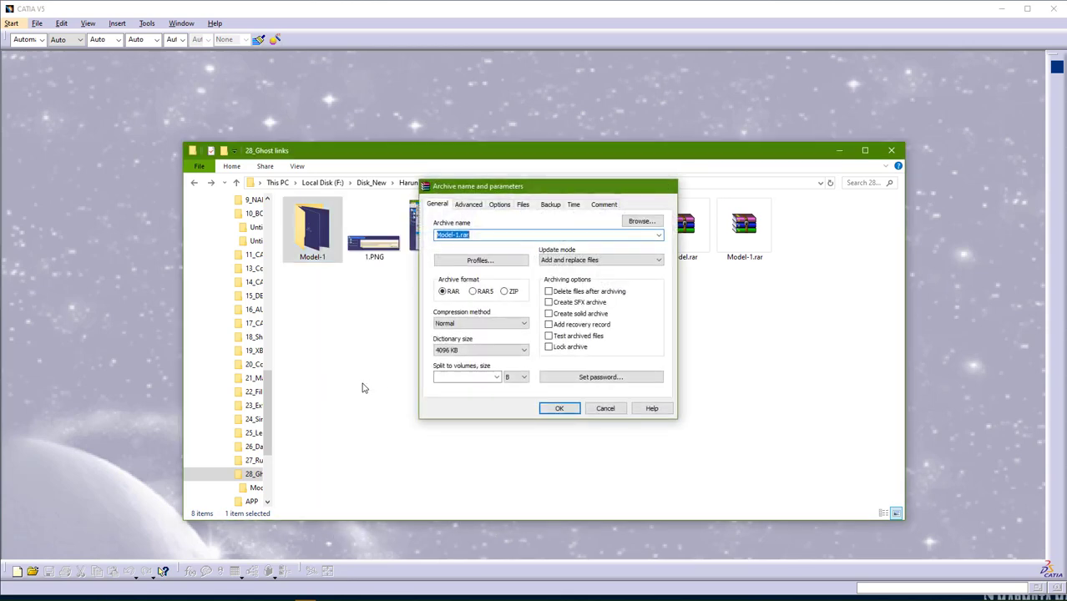
click(490, 364)
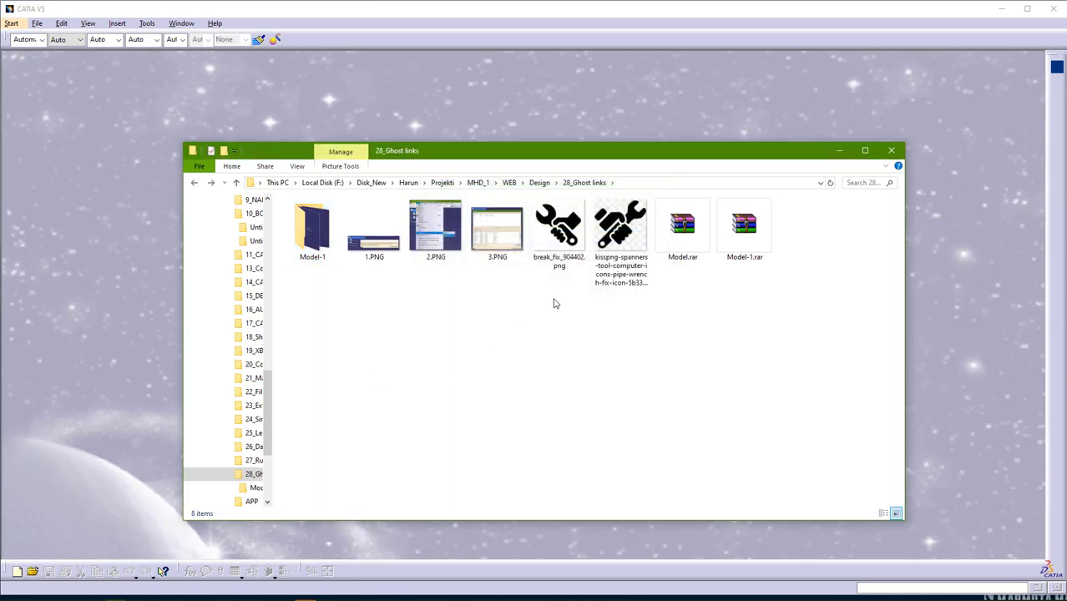
- Load Ghost link model example.CATProduct from the Model-1 folder into CATIA
double_click(324, 251)
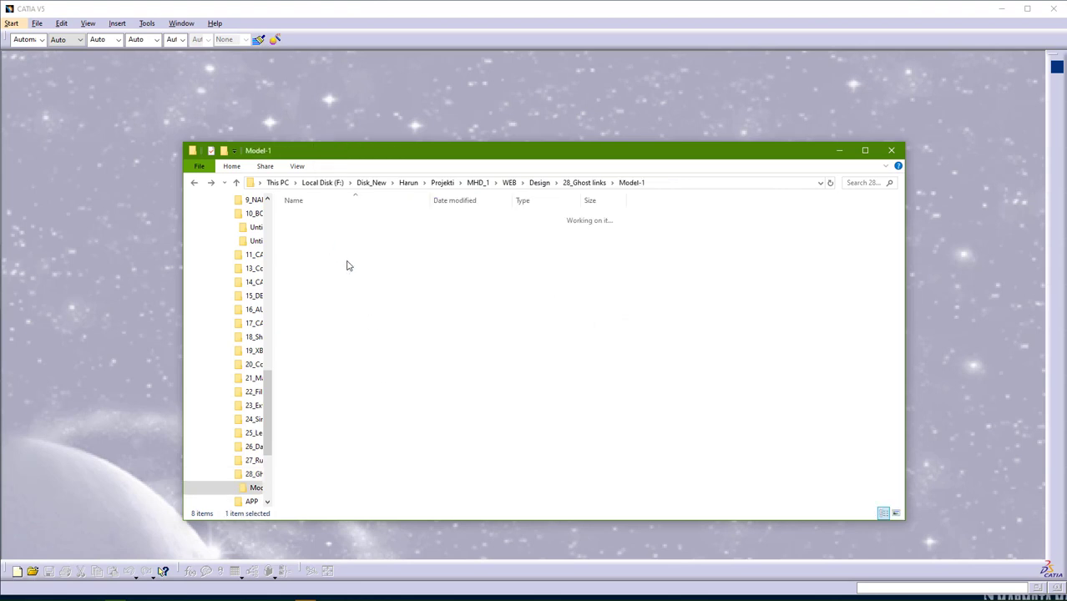
drag(356, 244, 109, 214)
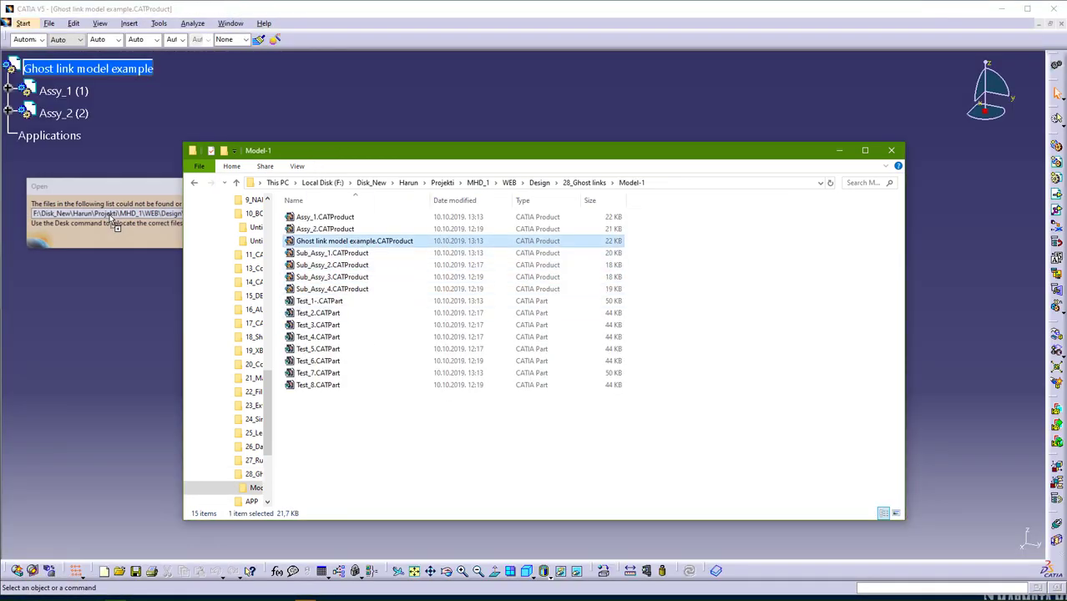
click(122, 290)
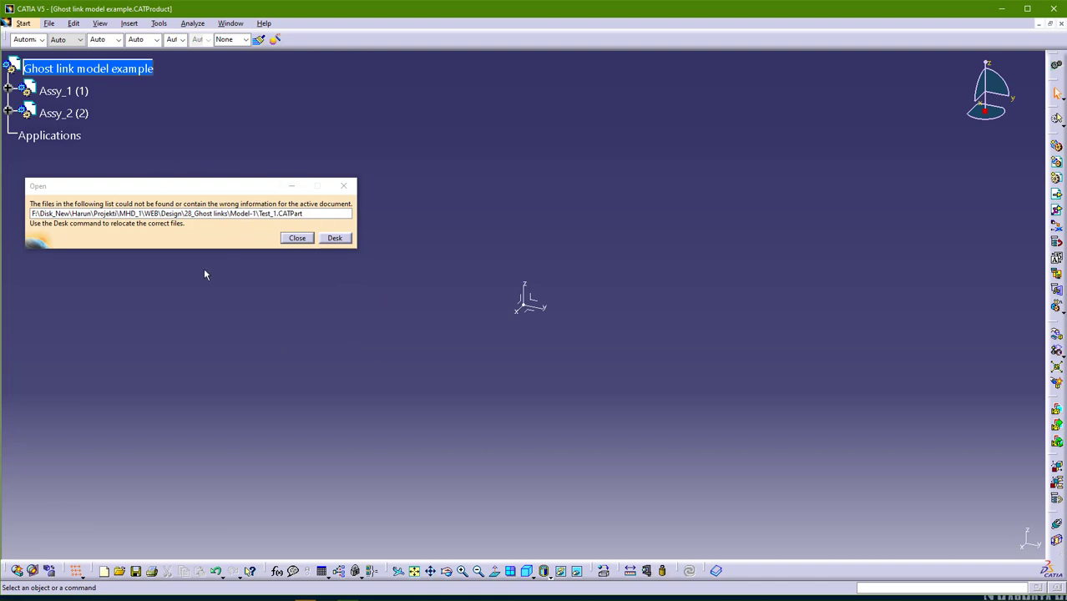
- Examine the missing Test_1.CATPart in Desk and look through the files available for relocating it, leaving the link unchanged
click(334, 239)
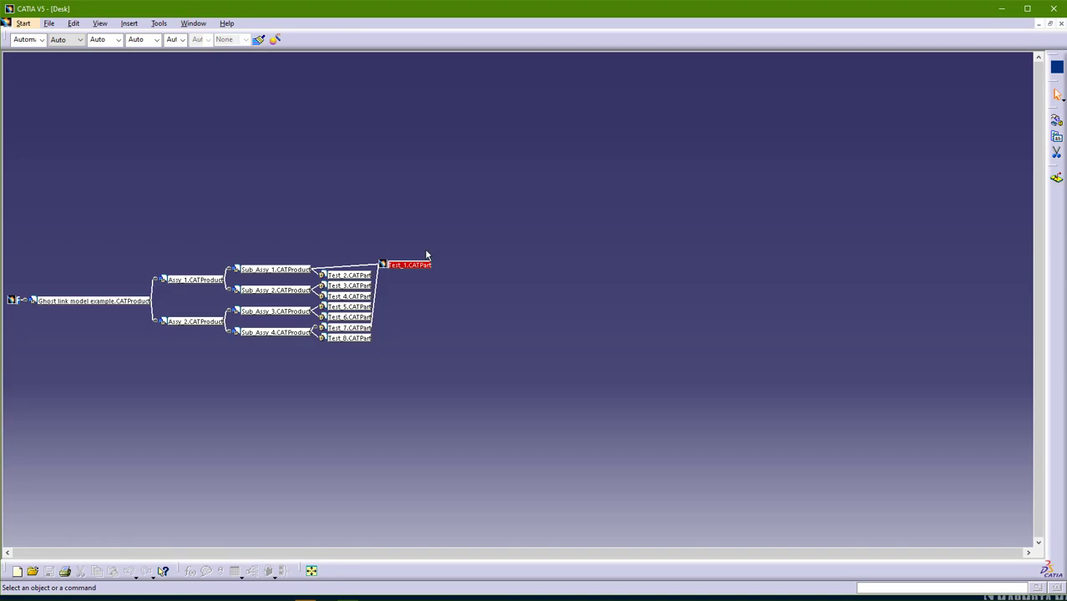
right_click(420, 265)
click(445, 289)
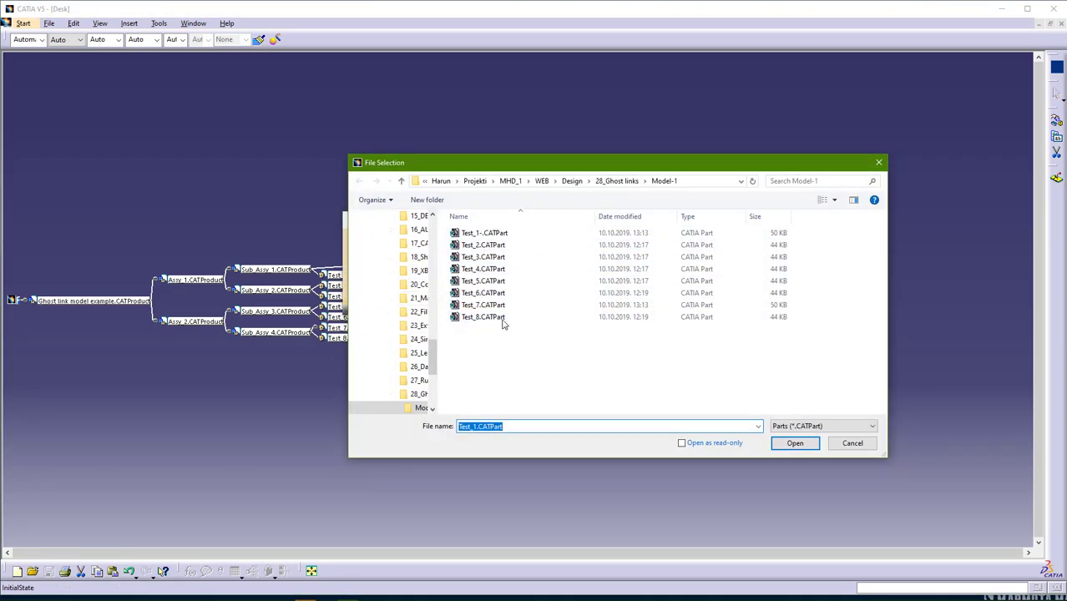
click(879, 162)
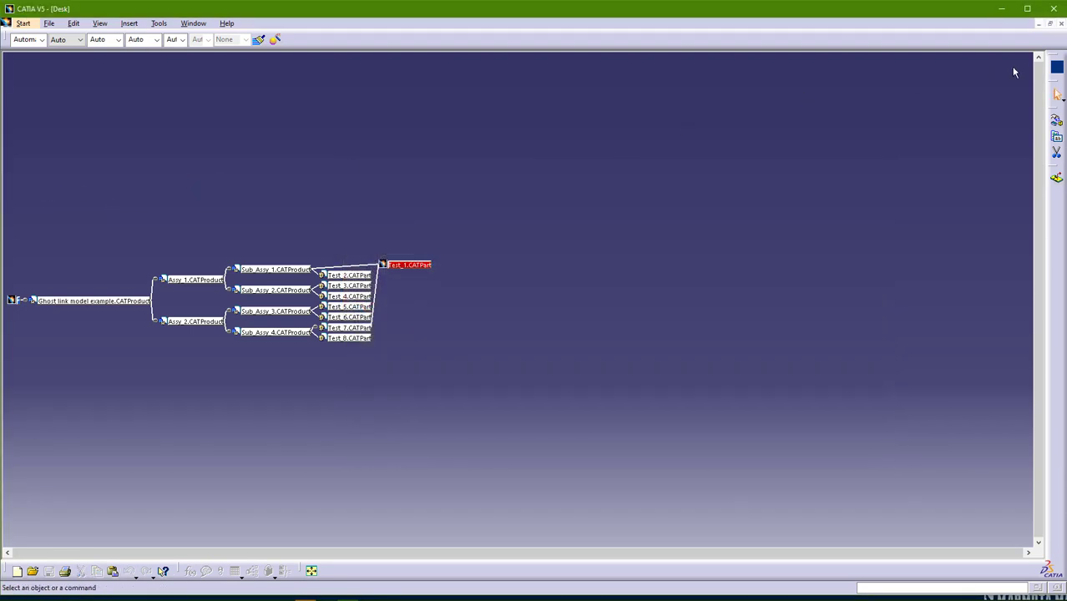
click(1062, 24)
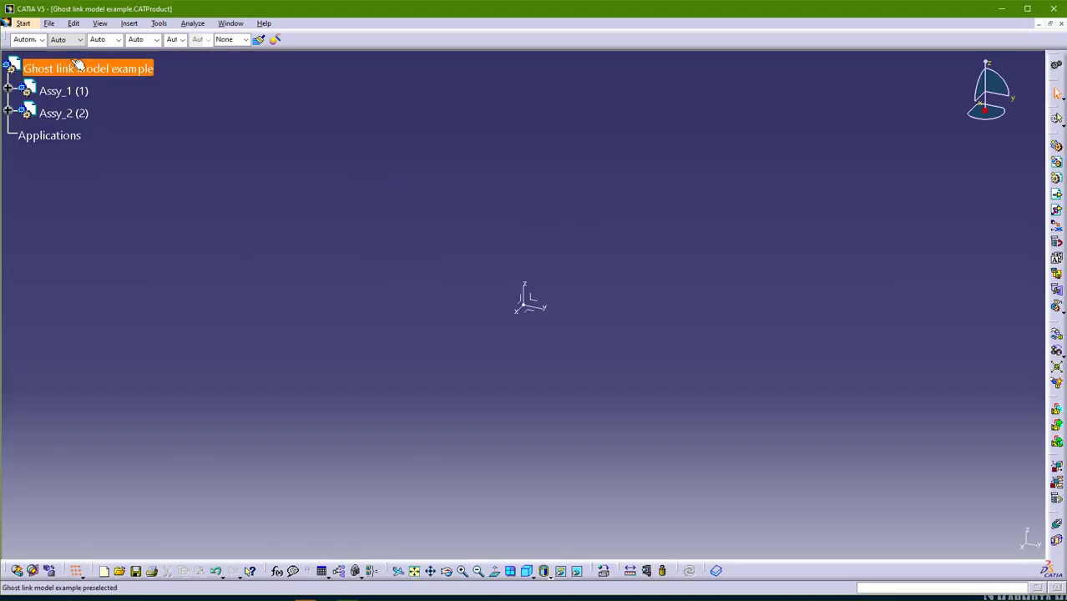
- Check with Send To Directory which files of the full product can be copied, without copying them
click(49, 24)
mouse_move(136, 203)
click(214, 217)
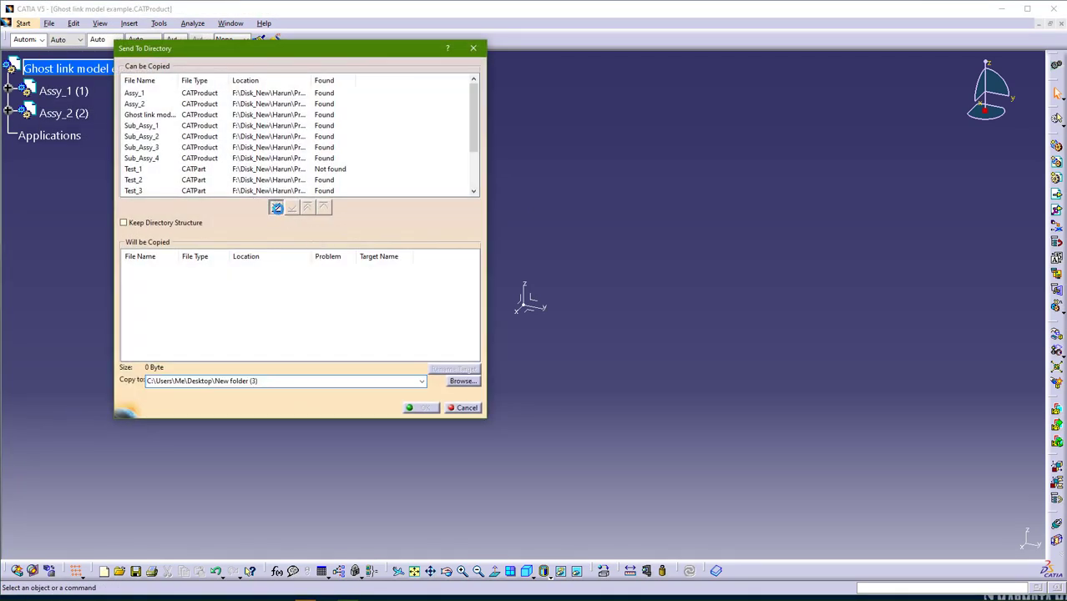
click(275, 207)
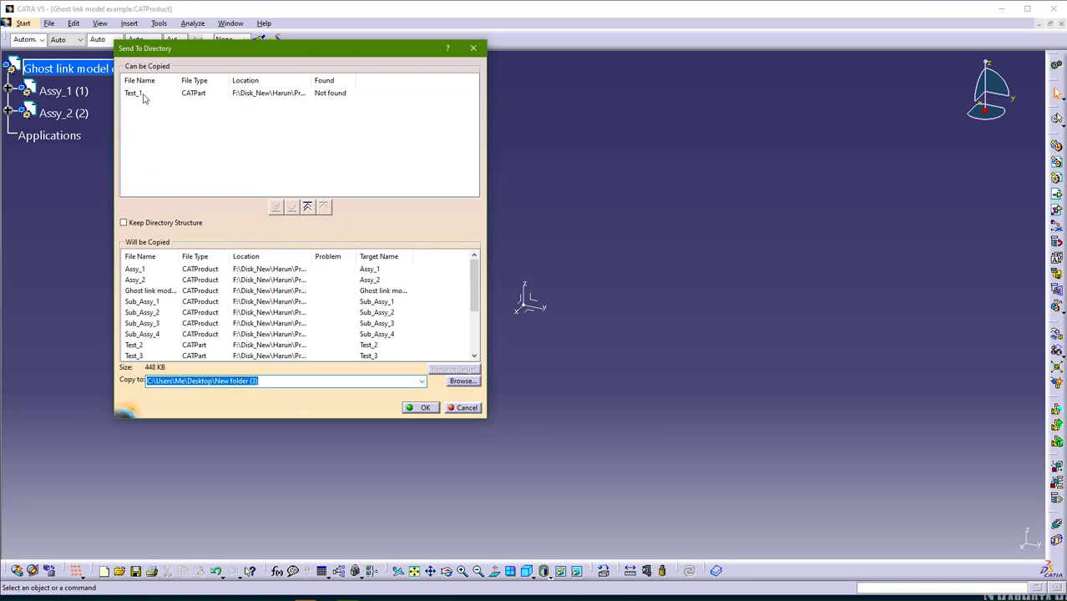
click(465, 407)
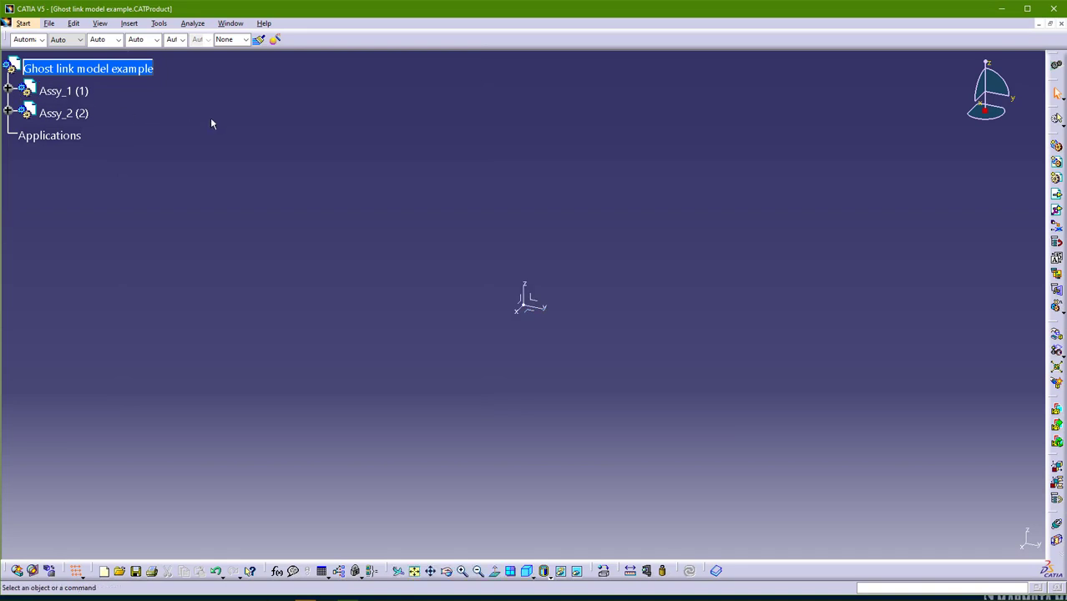
- Expand Assy_2 with Sub_Assy_3 and Sub_Assy_4 in the tree to examine their parts
click(63, 70)
click(162, 105)
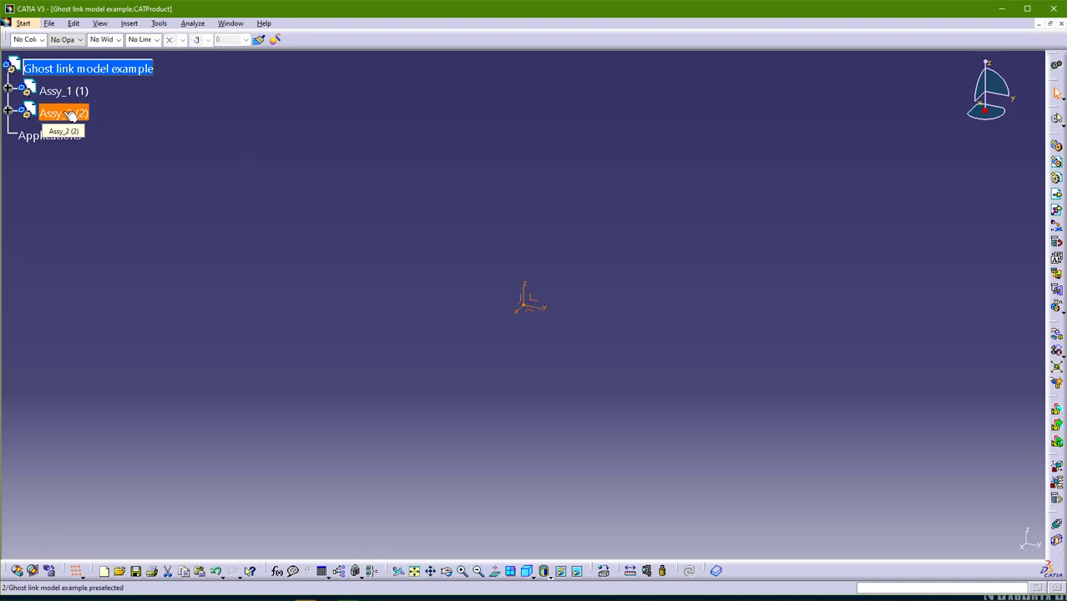
click(26, 110)
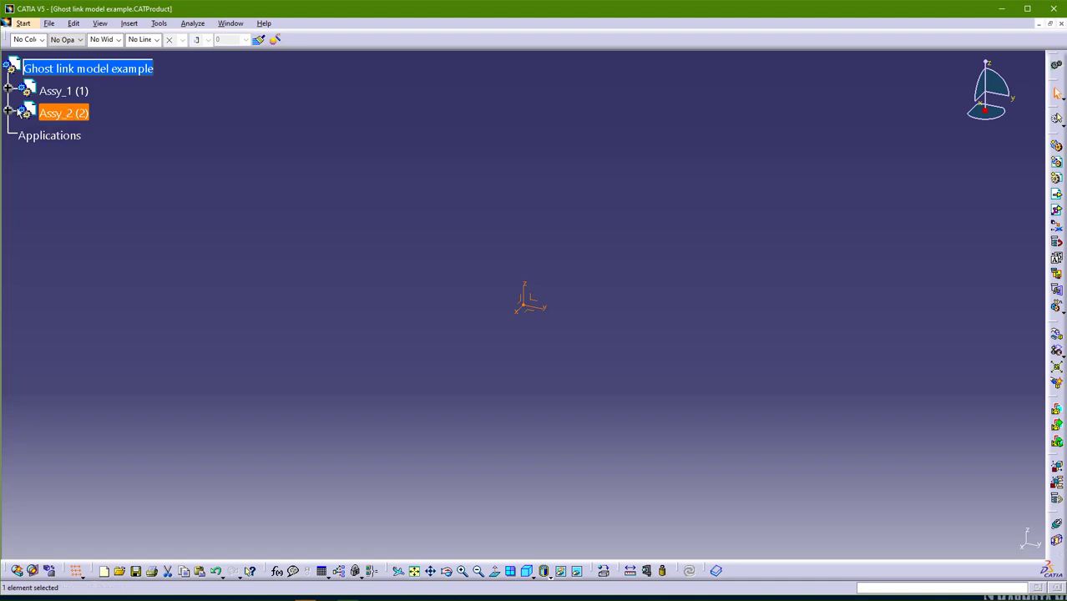
click(8, 110)
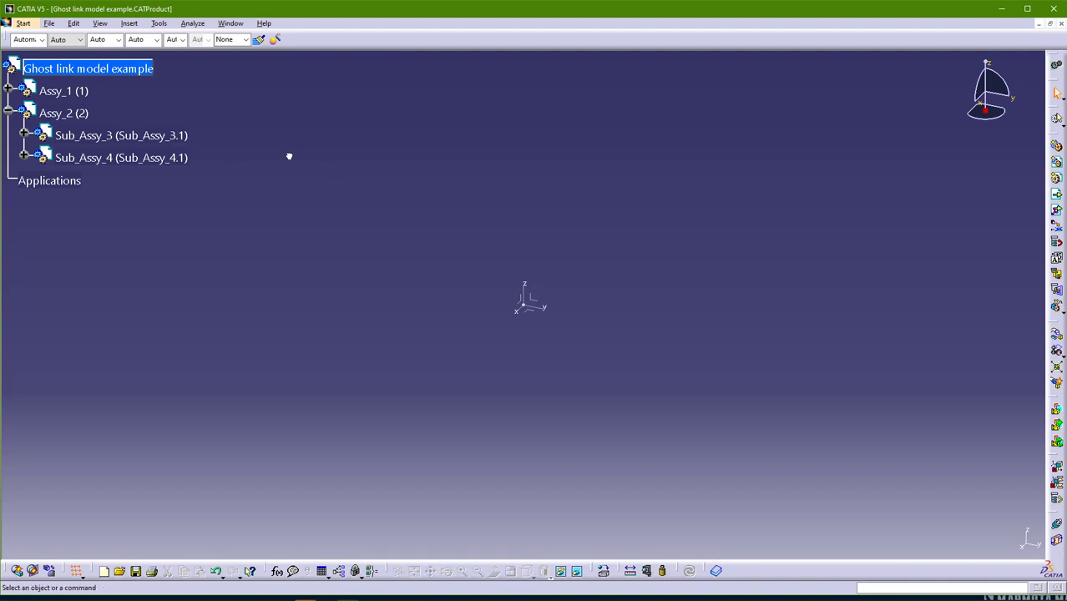
click(67, 116)
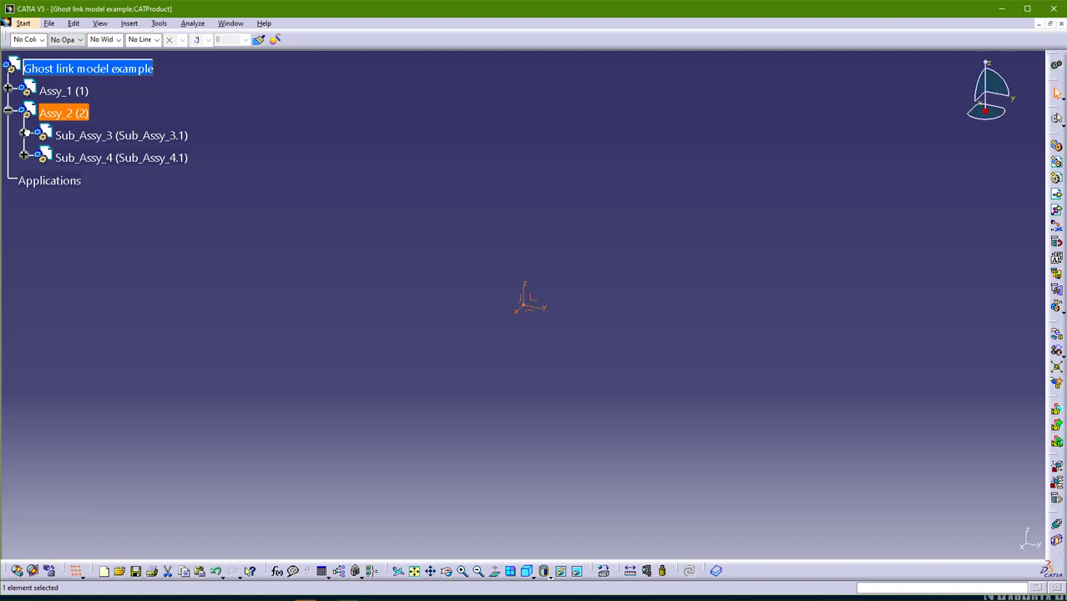
click(26, 135)
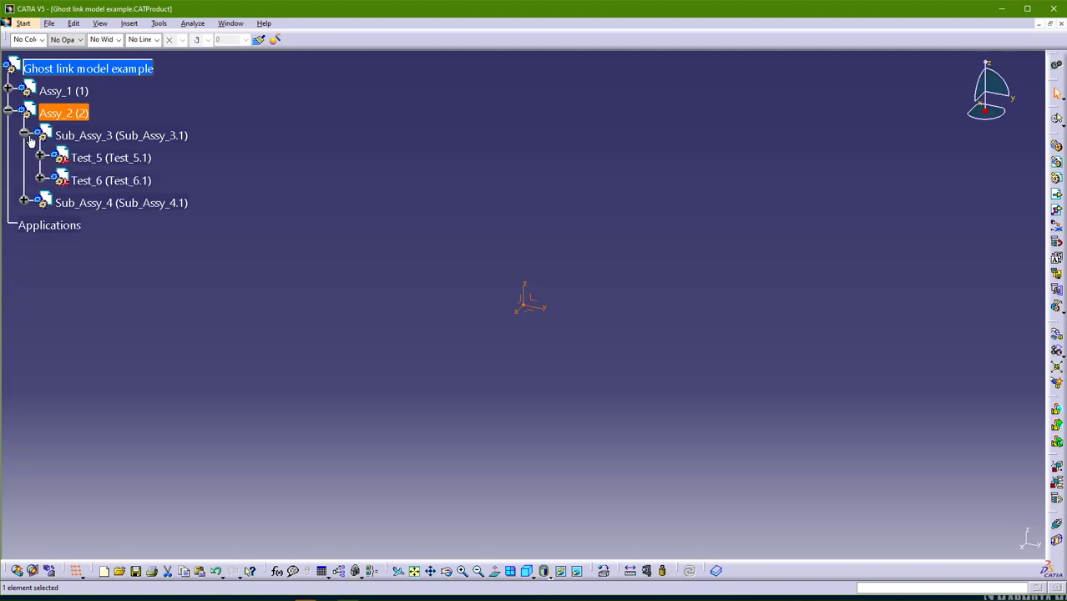
click(25, 203)
click(274, 218)
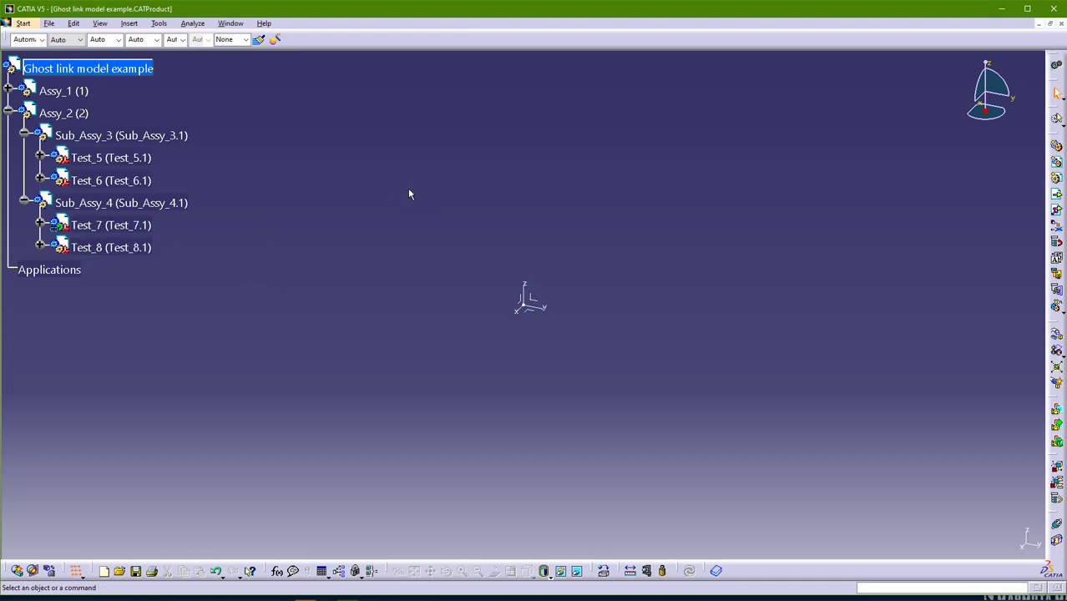
- Delete Assy_2 from the Ghost link model example product and save all documents
click(52, 115)
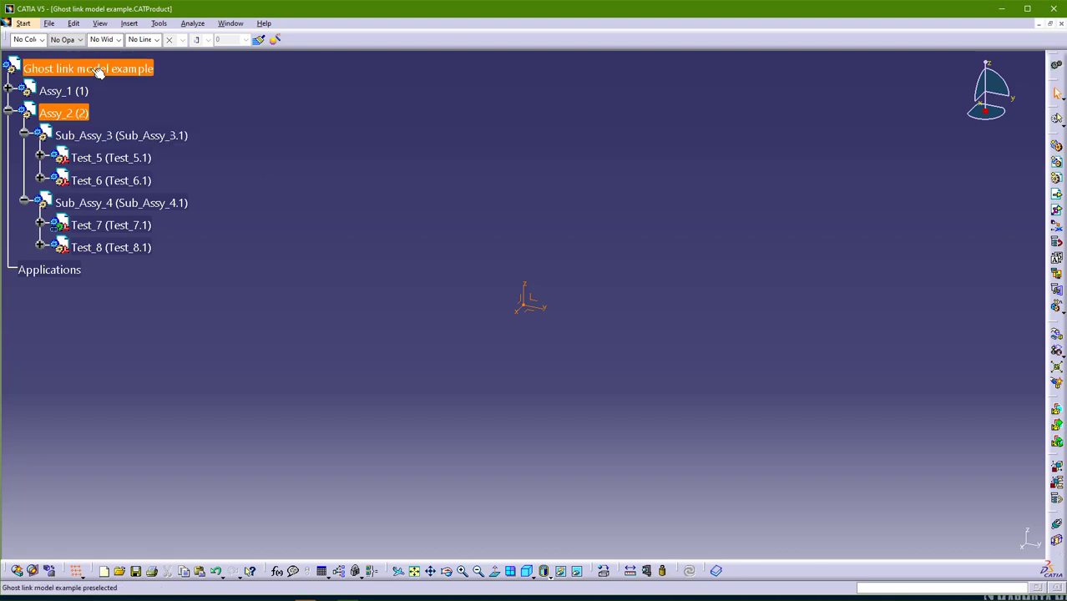
key(Delete)
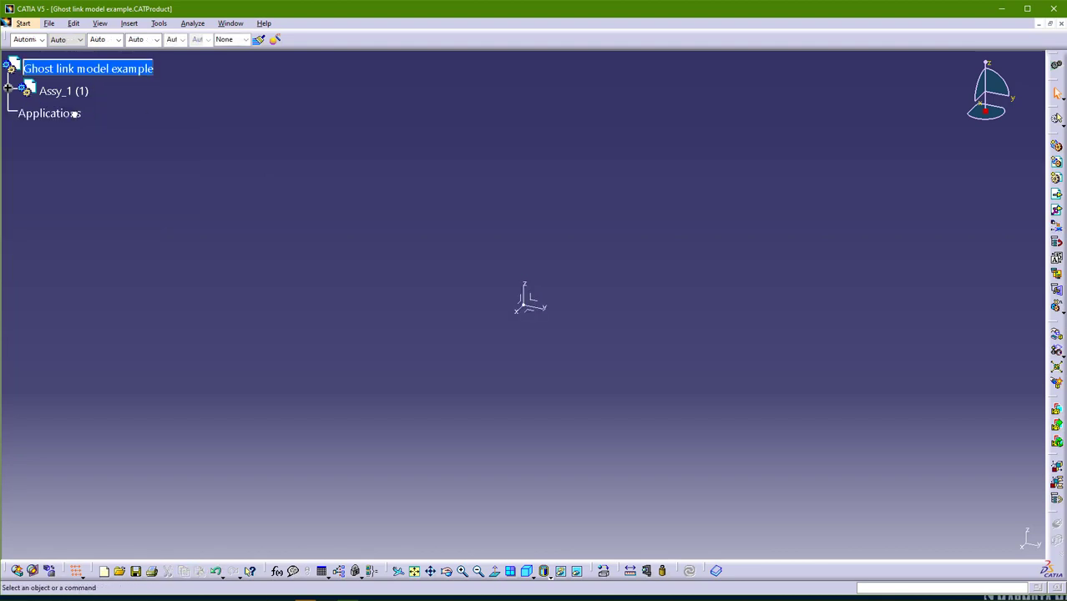
click(48, 23)
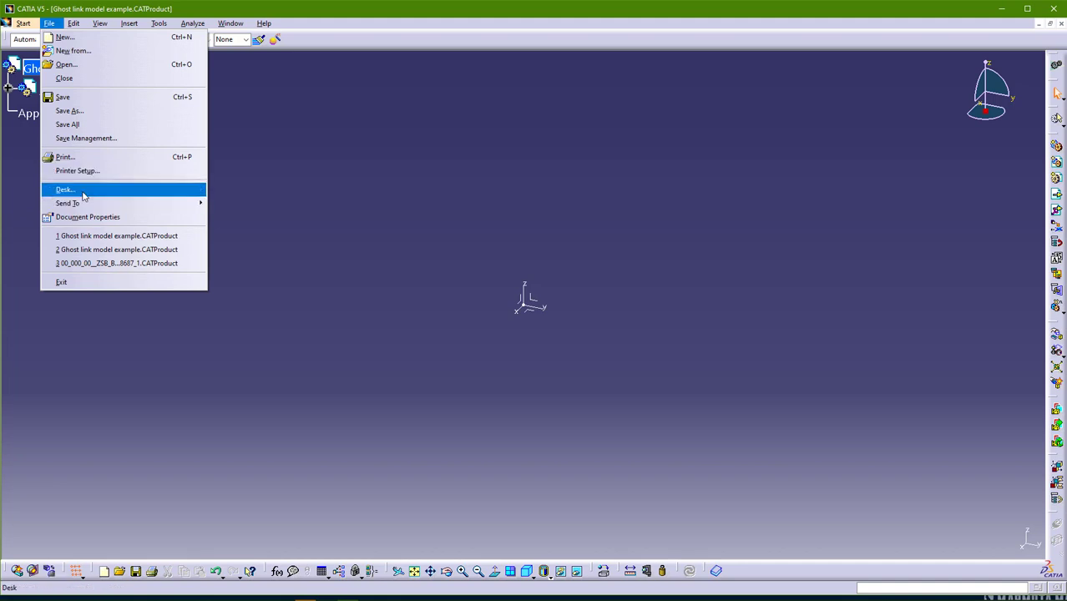
click(90, 127)
key(Return)
key(Return)
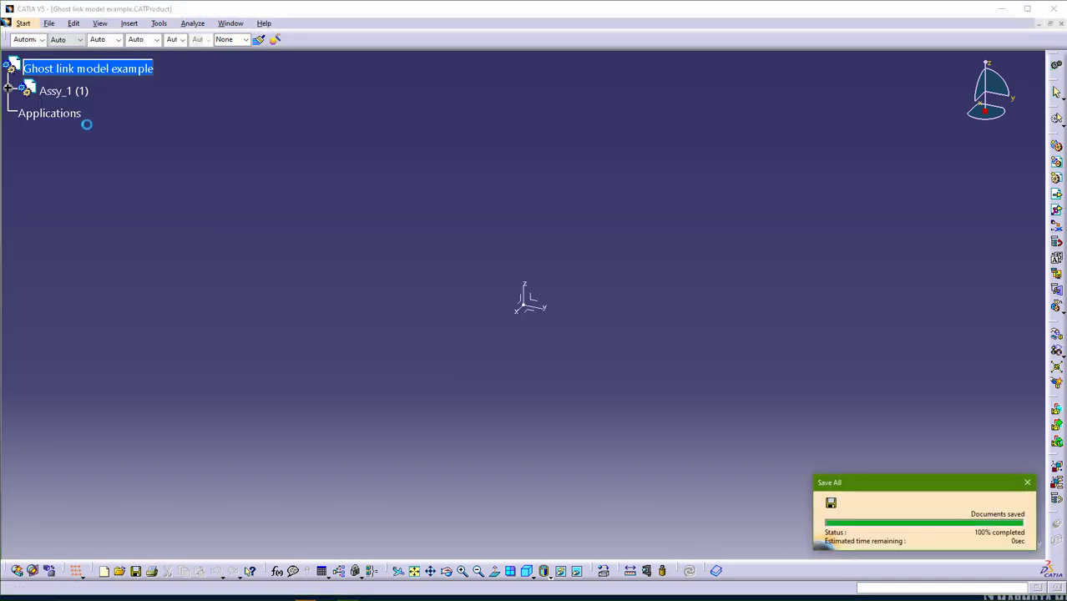
- Recheck the product's copyable files with Send To Directory after removing Assy_2, without copying them
click(49, 23)
mouse_move(167, 203)
click(249, 217)
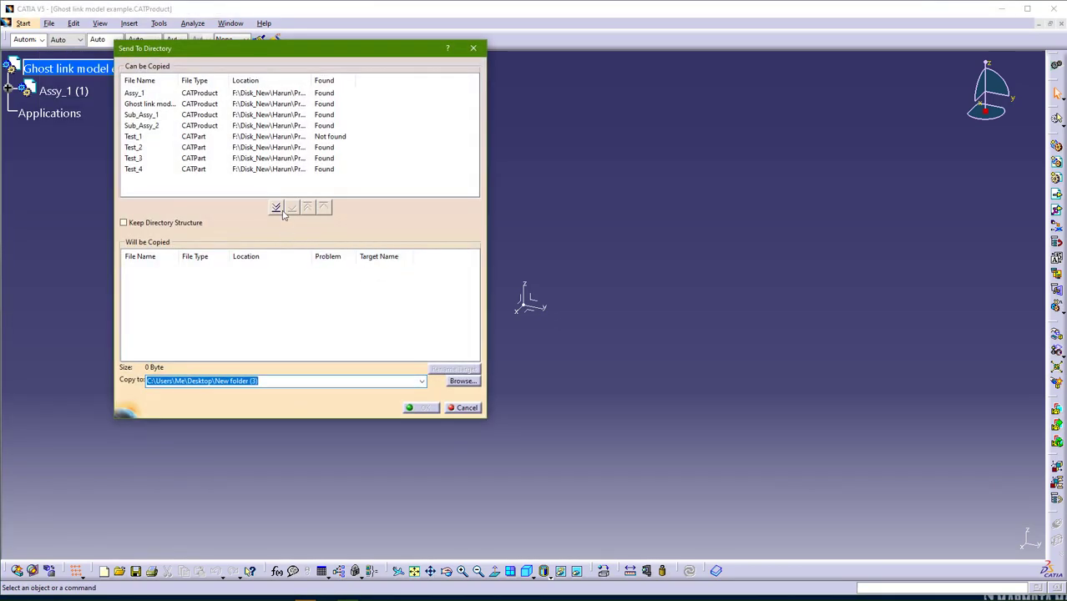
click(276, 207)
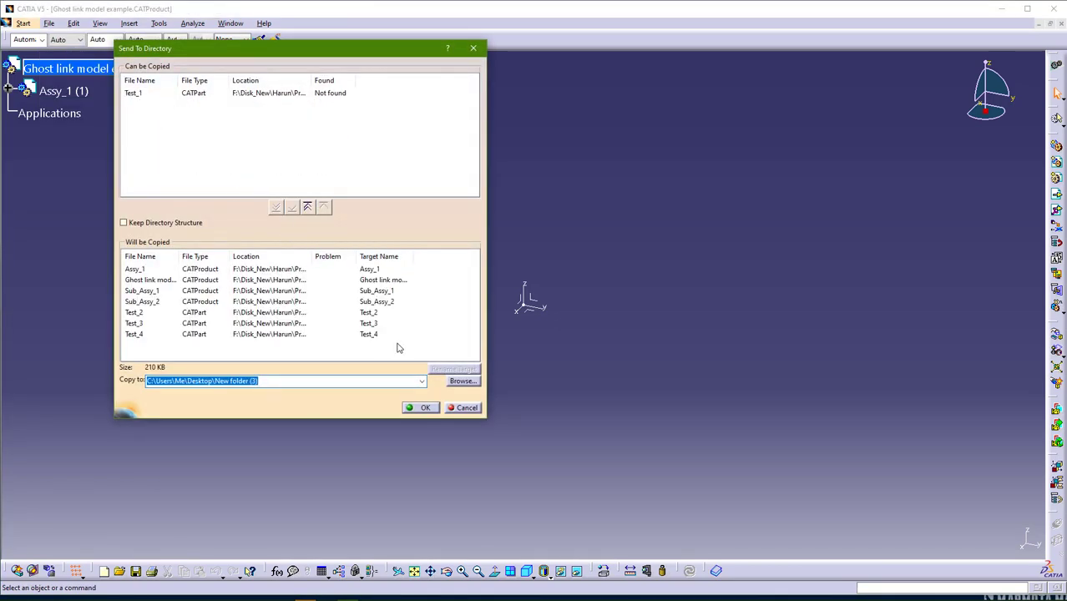
click(463, 408)
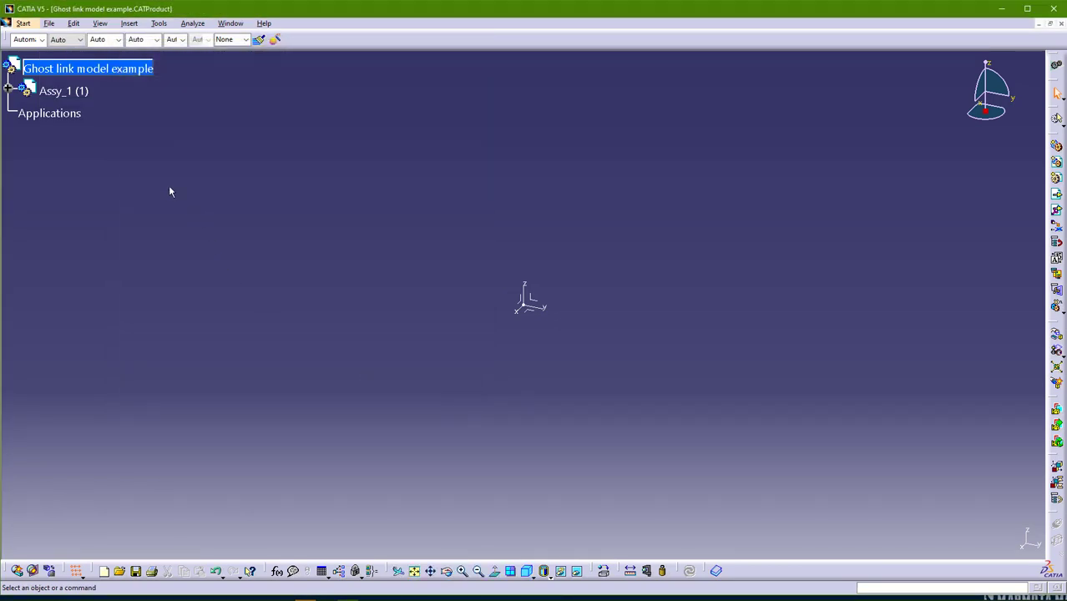
- Delete Sub_Assy_2 from Assy_1 and save all documents
click(10, 87)
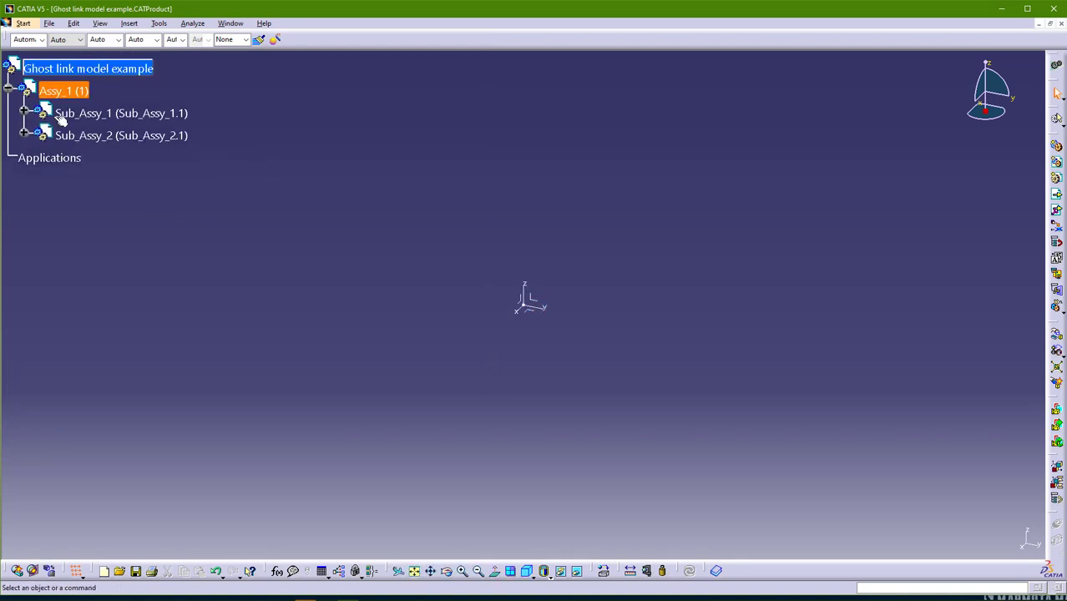
click(9, 88)
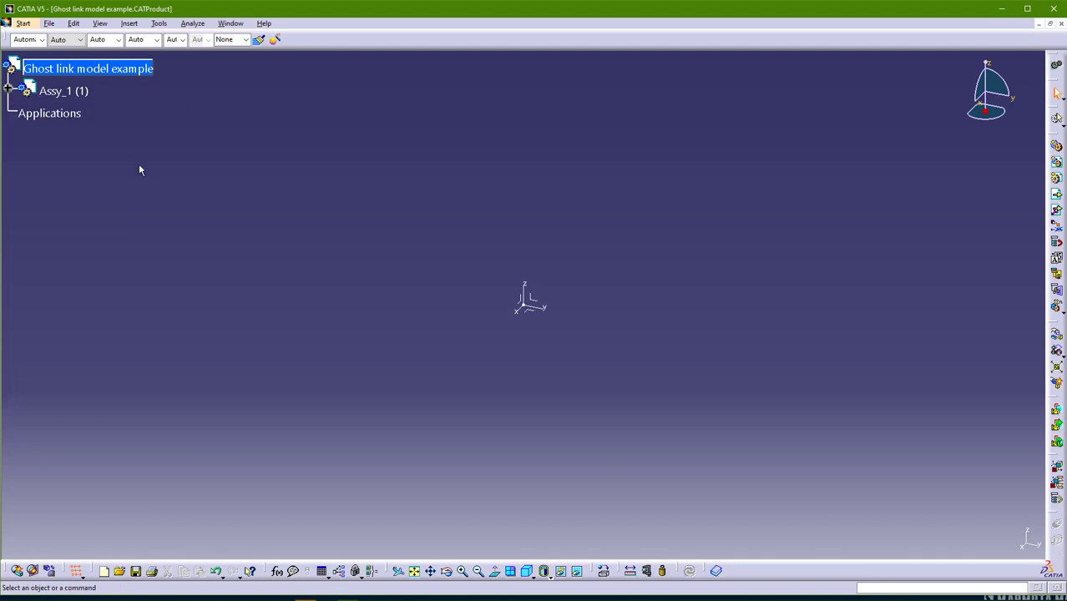
click(8, 88)
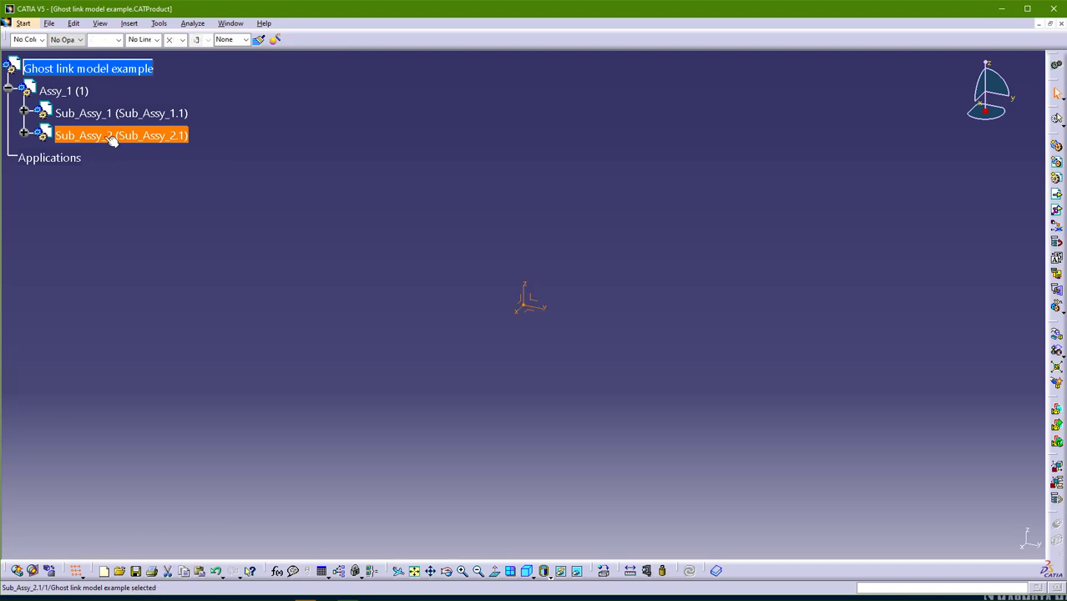
click(63, 90)
click(186, 136)
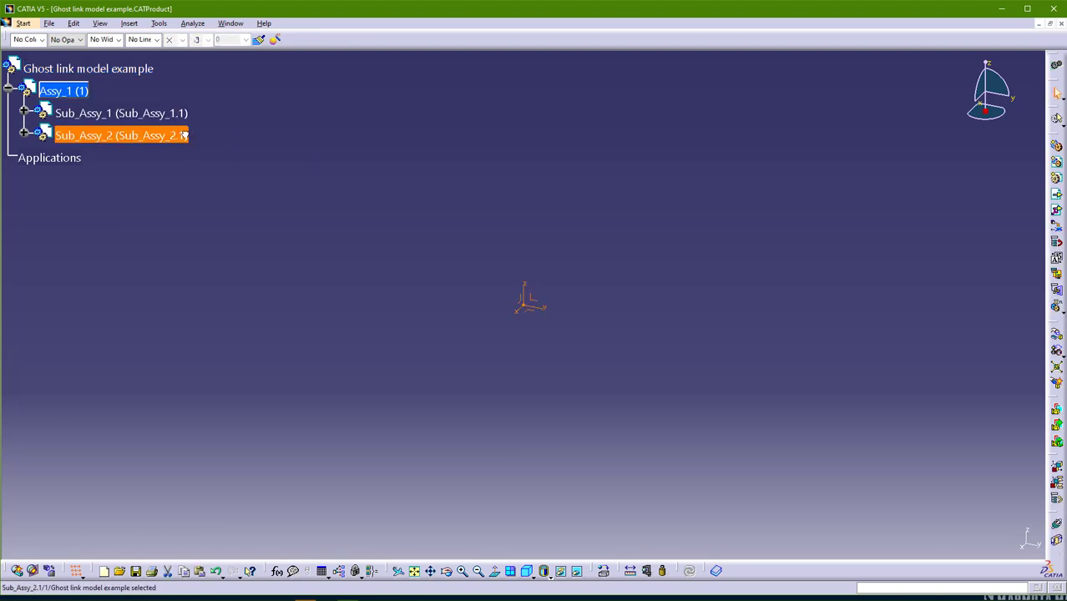
key(Delete)
click(49, 23)
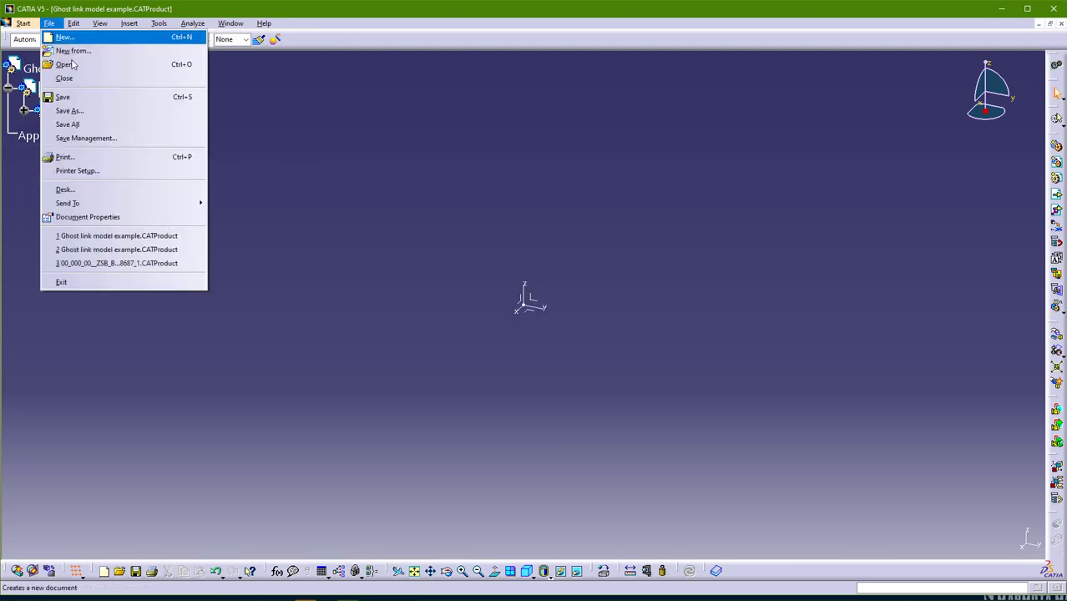
click(83, 127)
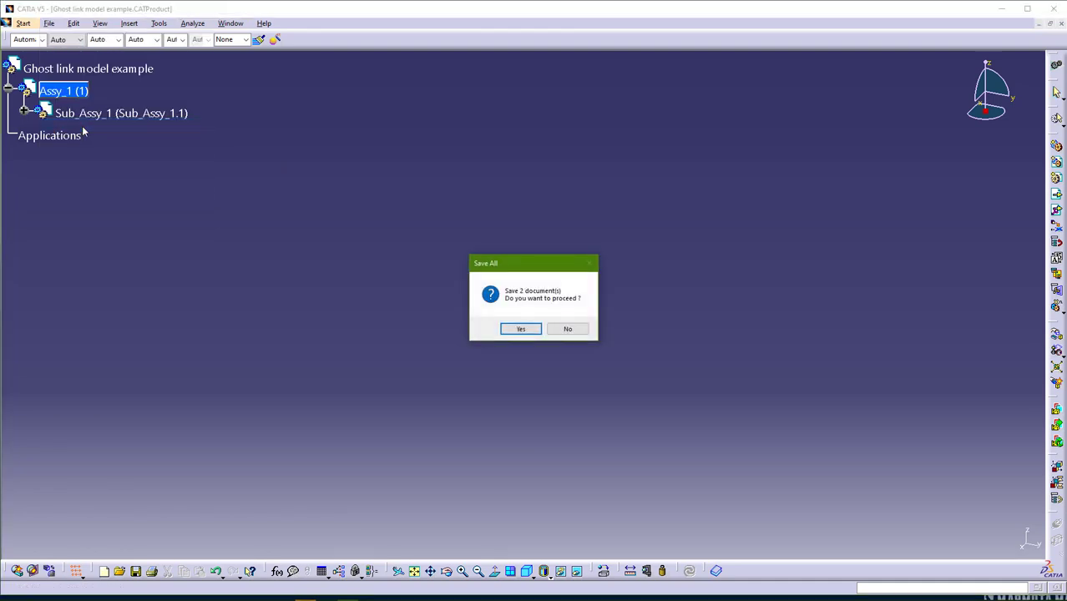
key(Return)
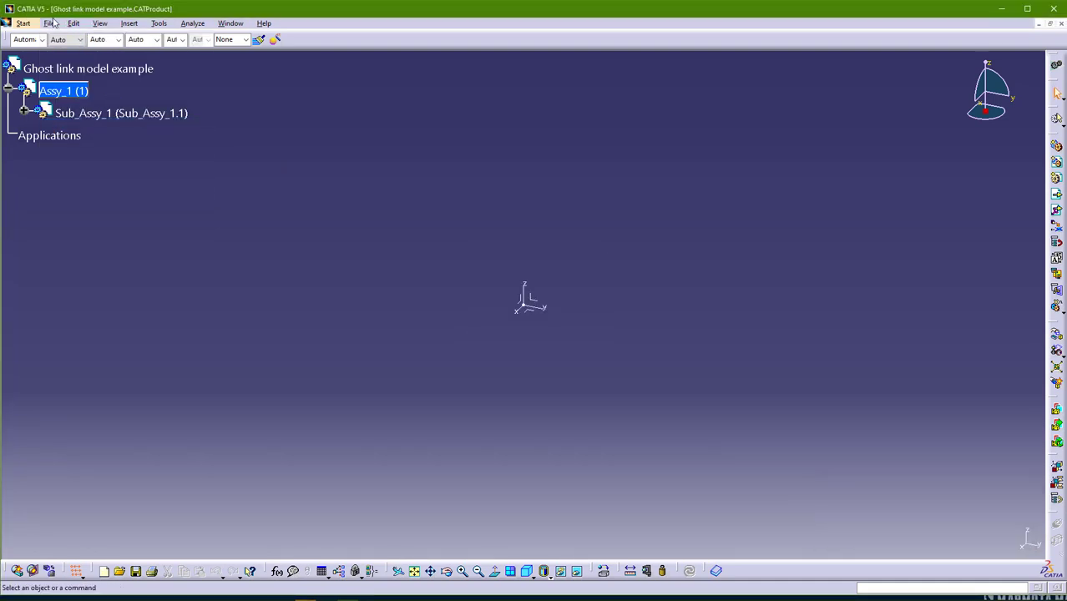
- Recheck the product's copyable files with Send To Directory after removing Sub_Assy_2, without copying them
click(50, 22)
mouse_move(93, 203)
click(238, 216)
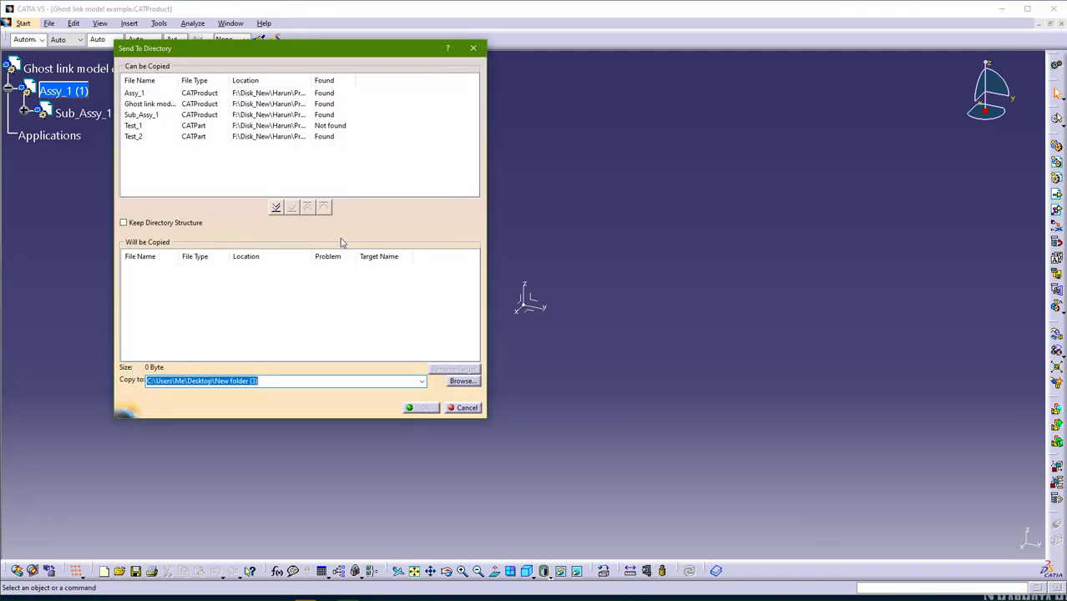
click(276, 207)
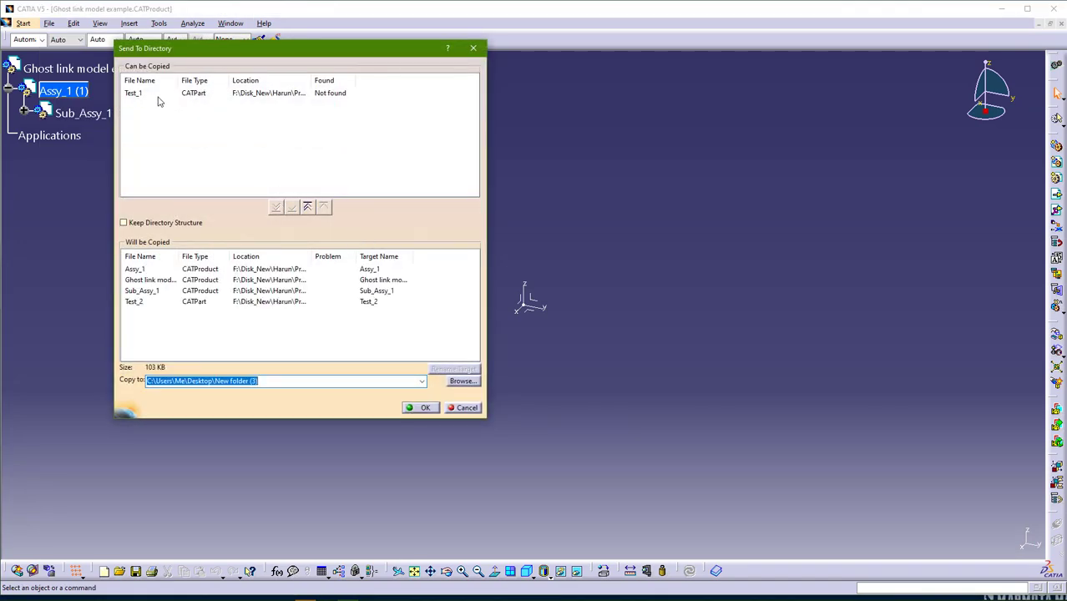
click(468, 408)
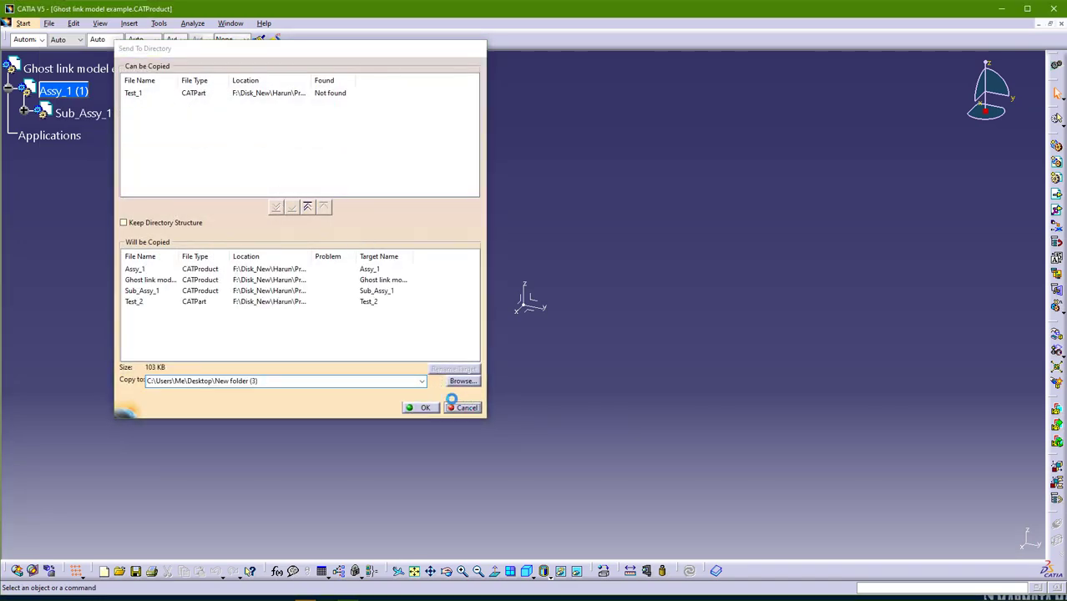
- Expand Sub_Assy_1 in the tree to examine the parts it contains
click(24, 111)
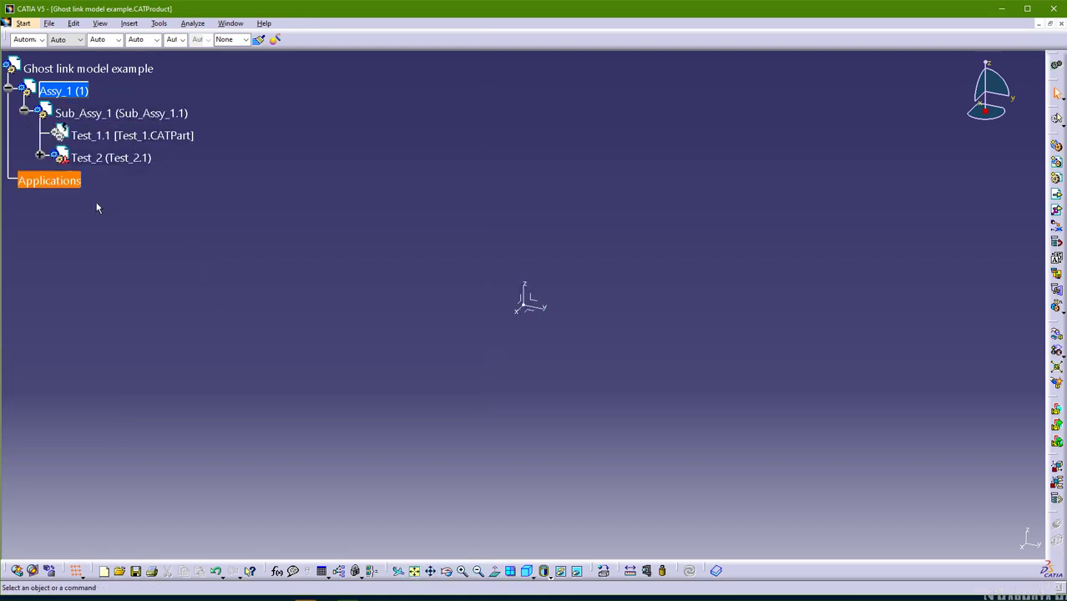
click(24, 111)
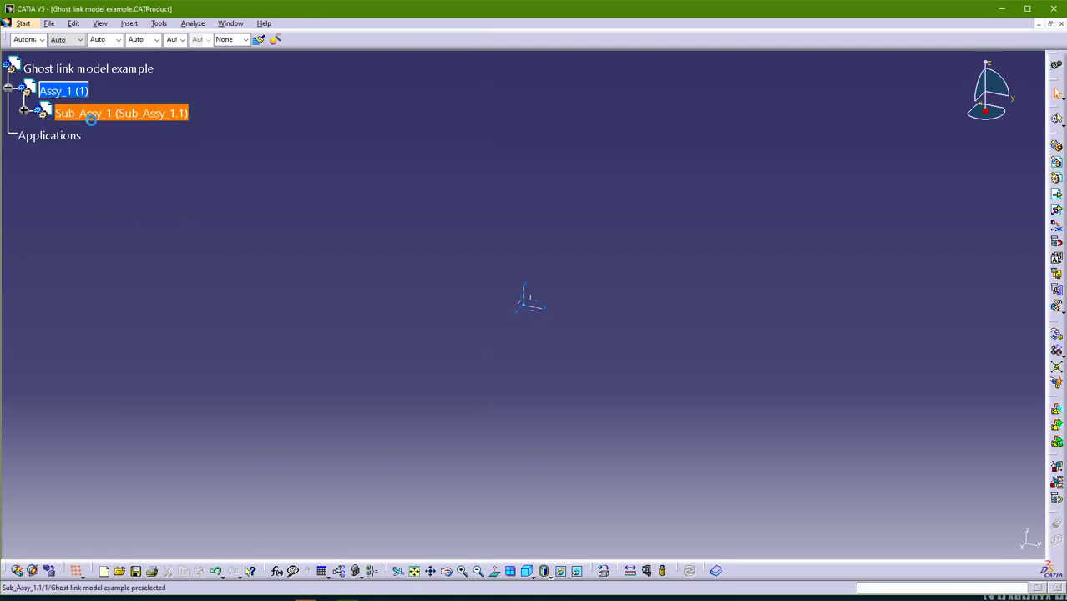
click(24, 111)
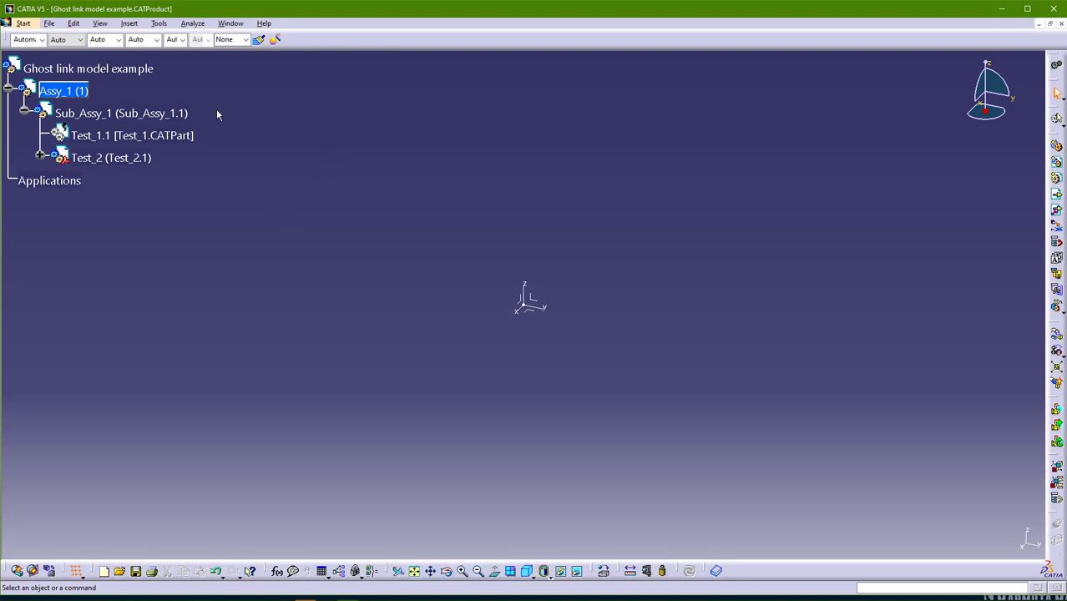
- Create a new part document named Part2
click(60, 28)
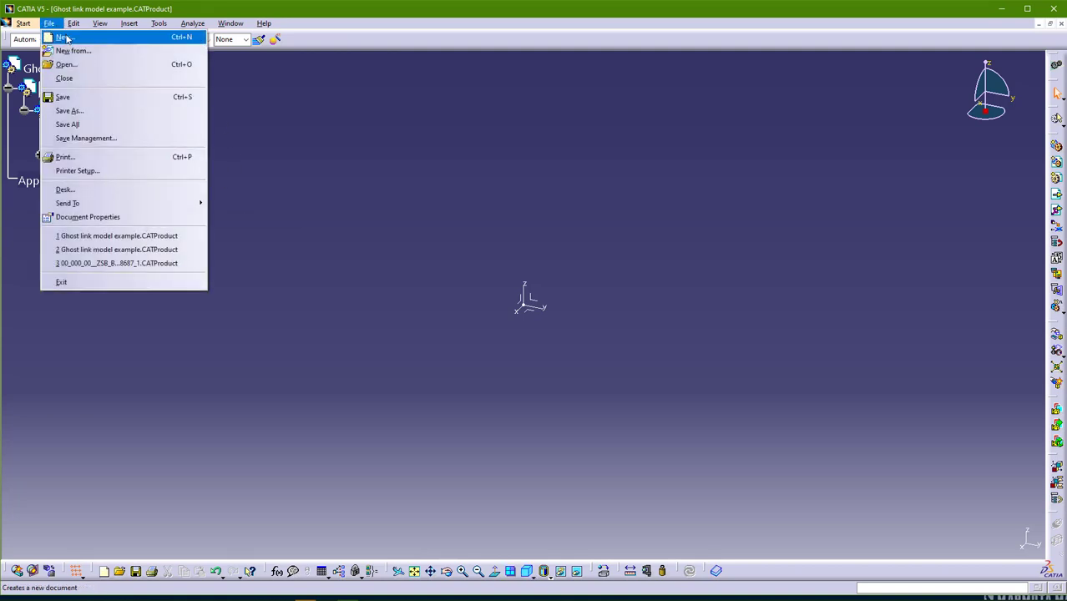
click(59, 37)
click(940, 487)
click(971, 540)
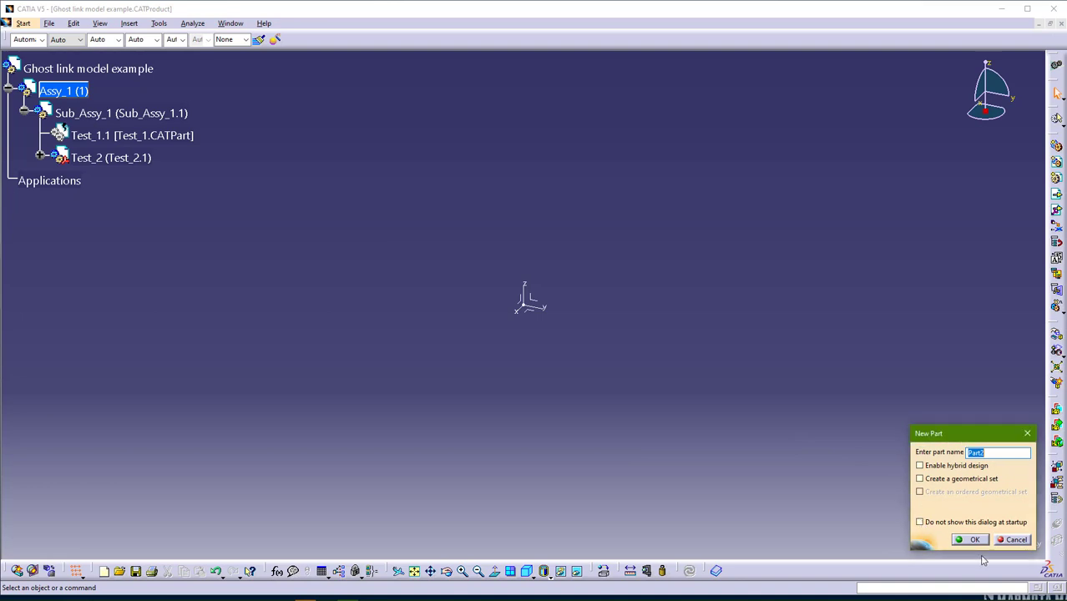
click(975, 540)
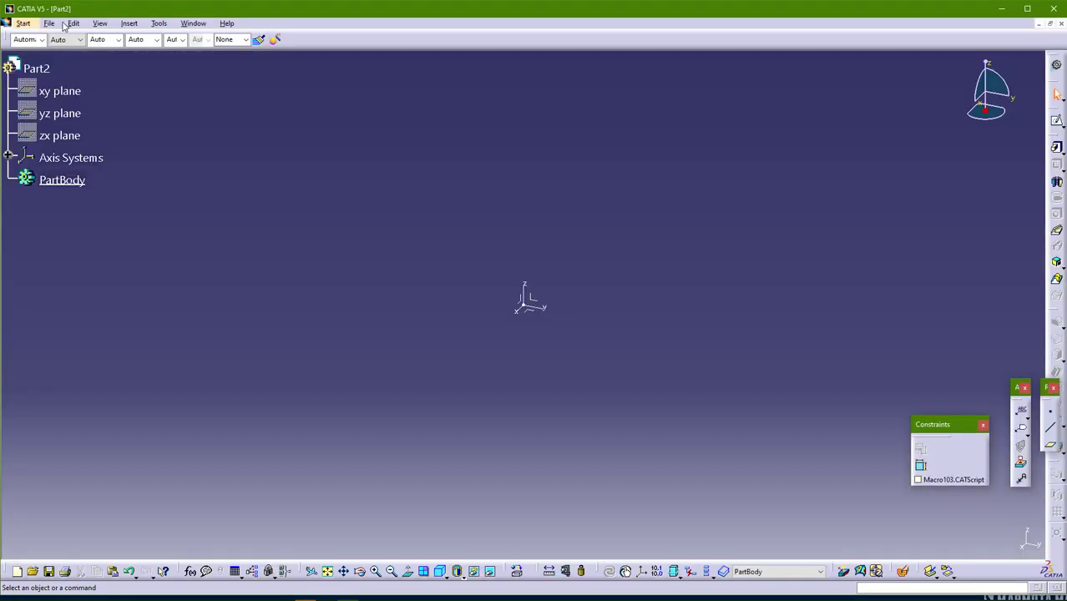
- Create another new part document named Part3
click(50, 25)
click(50, 25)
click(55, 25)
click(64, 37)
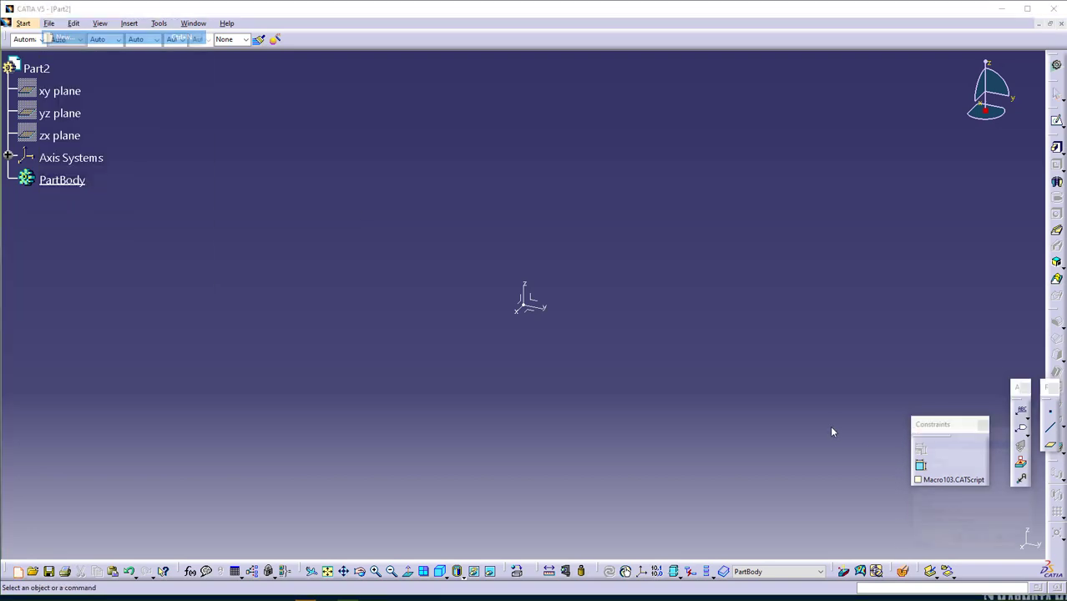
click(951, 488)
click(973, 541)
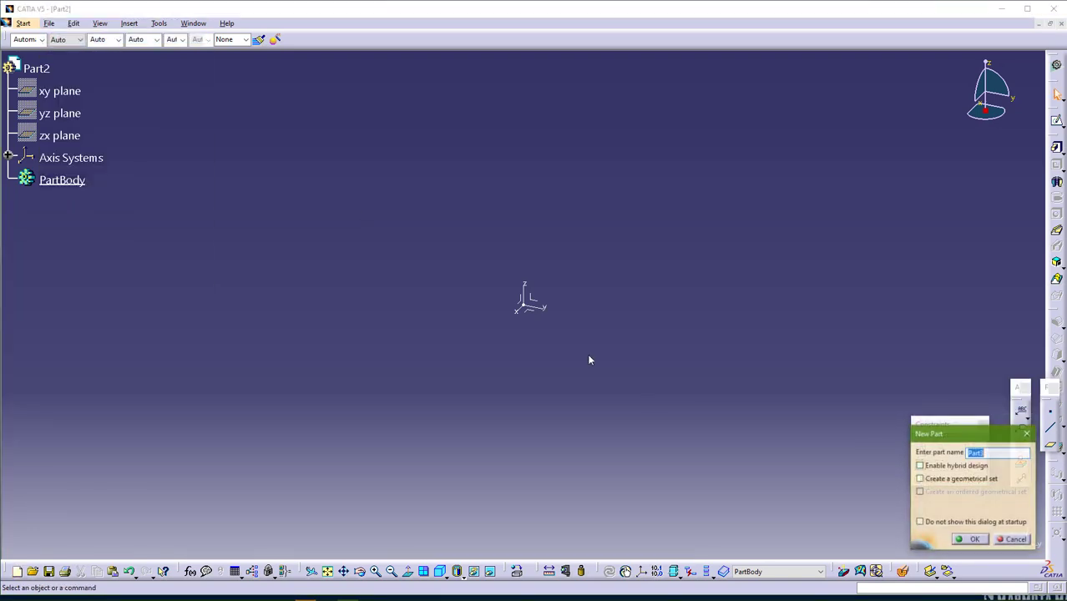
click(973, 540)
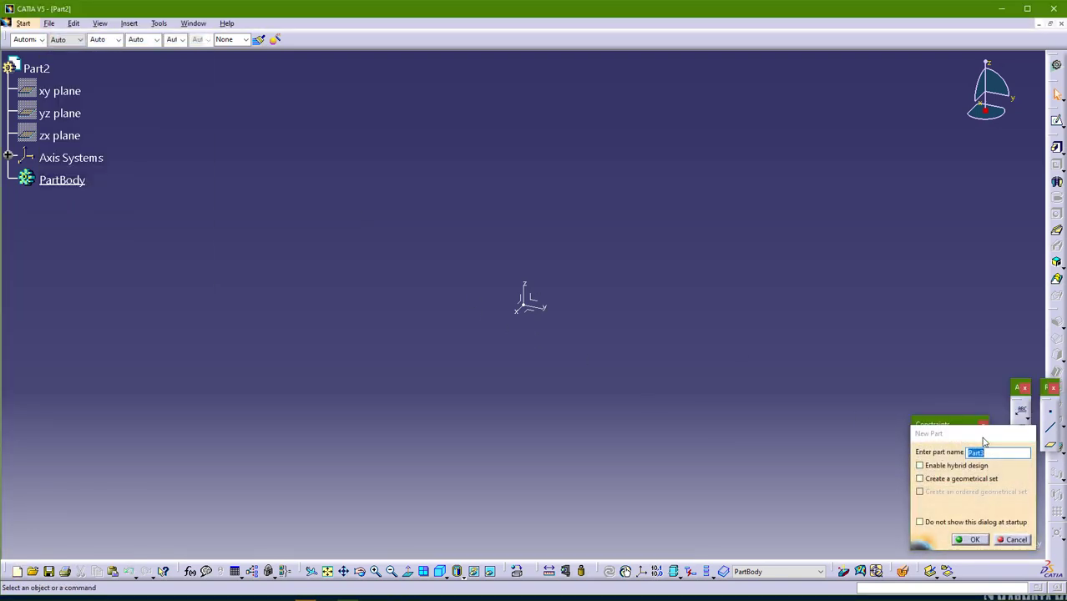
- Copy the new parts Part3 and Part2 into Sub_Assy_1 of the Ghost link model example product
click(193, 23)
click(219, 97)
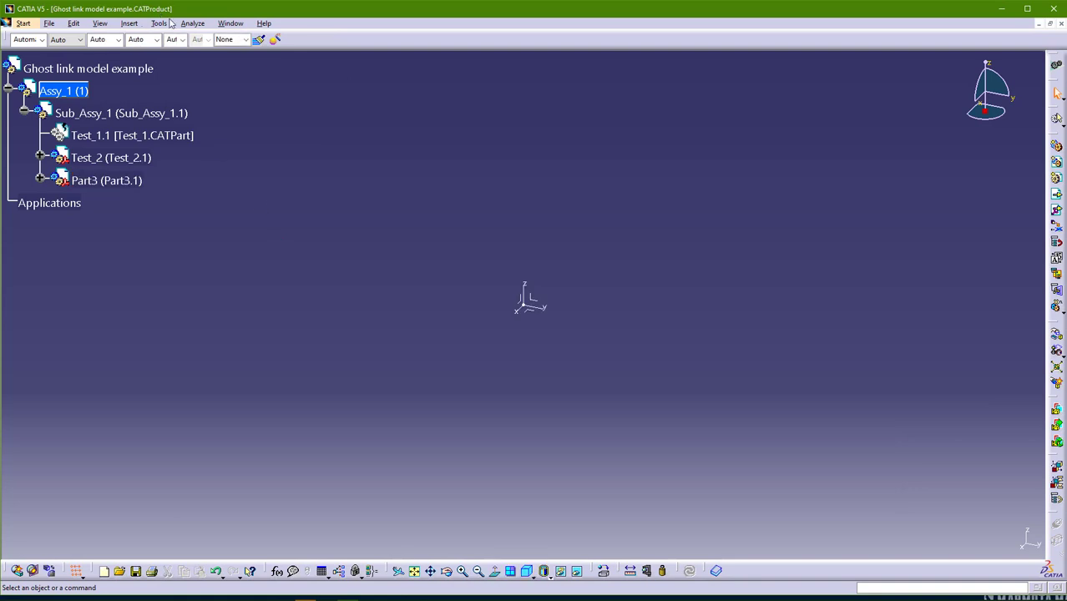
click(223, 22)
click(261, 109)
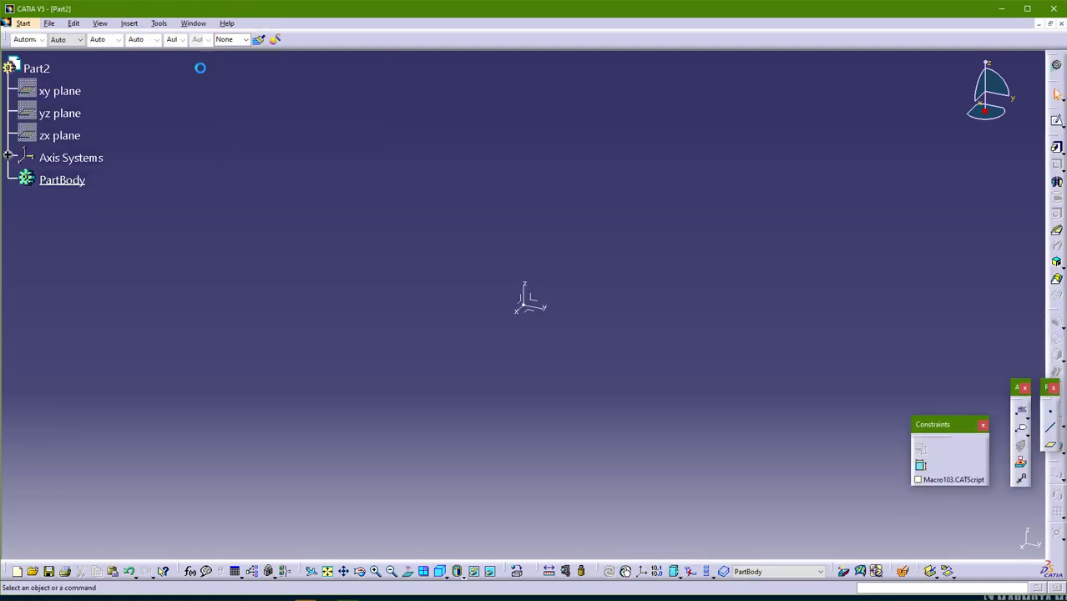
click(193, 24)
click(234, 96)
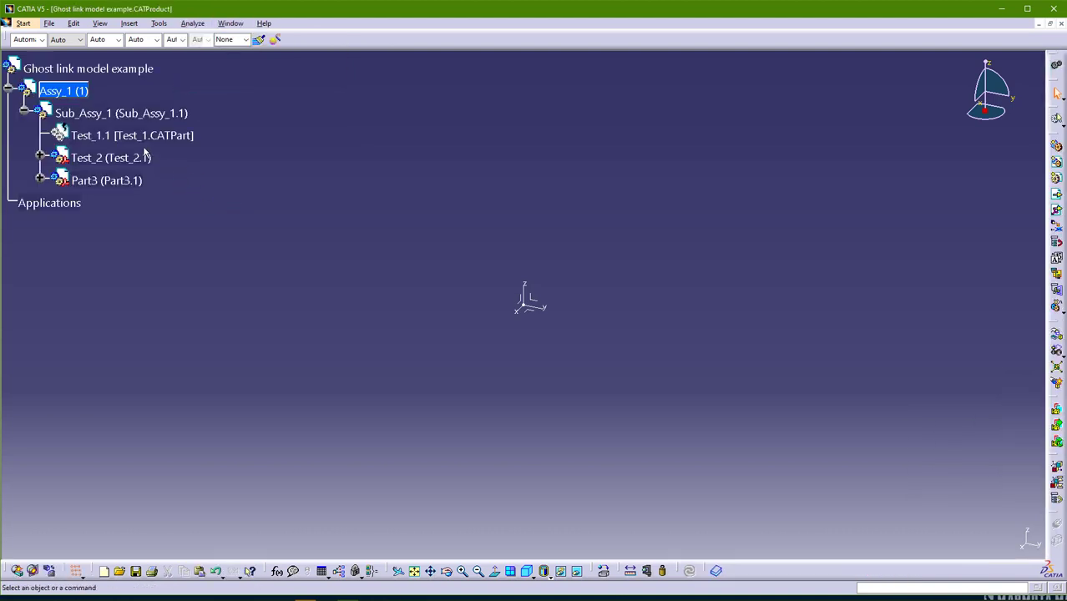
key(ctrl+v)
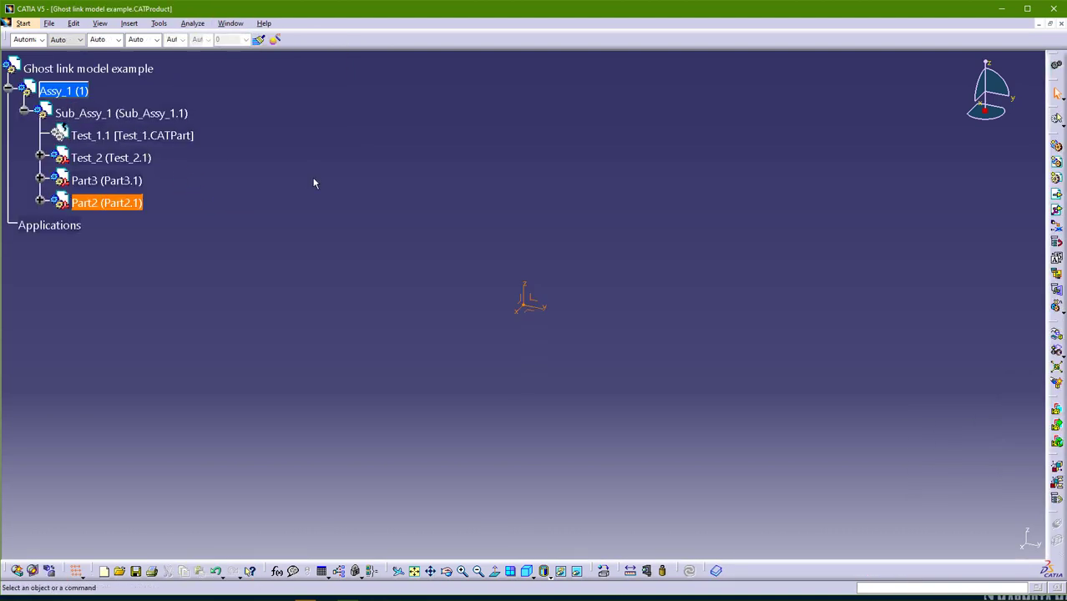
- Save the top-level product together with its new parts and modified subassemblies through Save Management
click(52, 24)
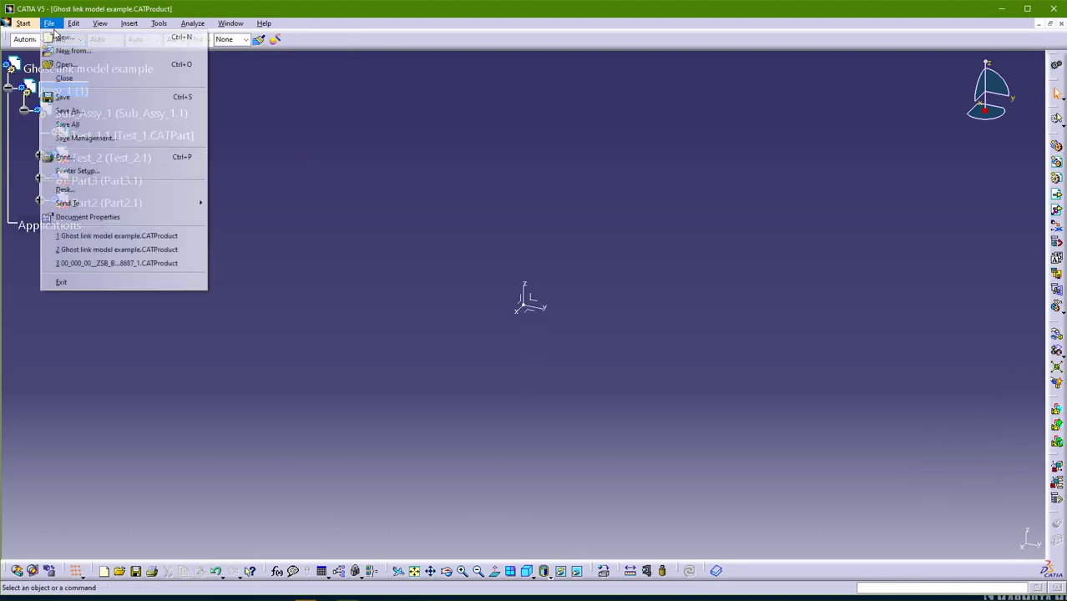
click(100, 139)
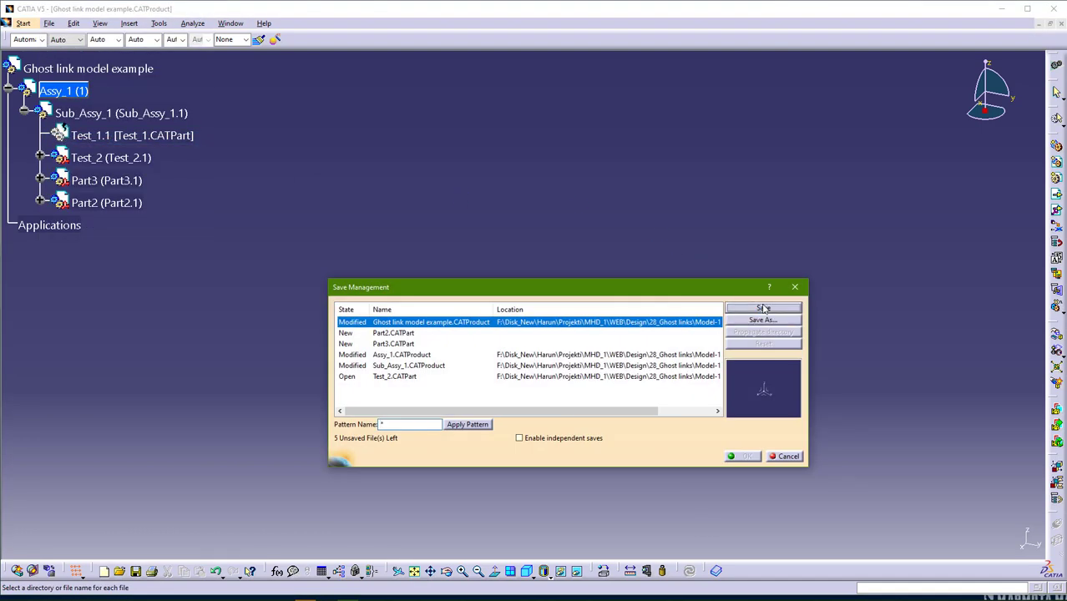
click(751, 457)
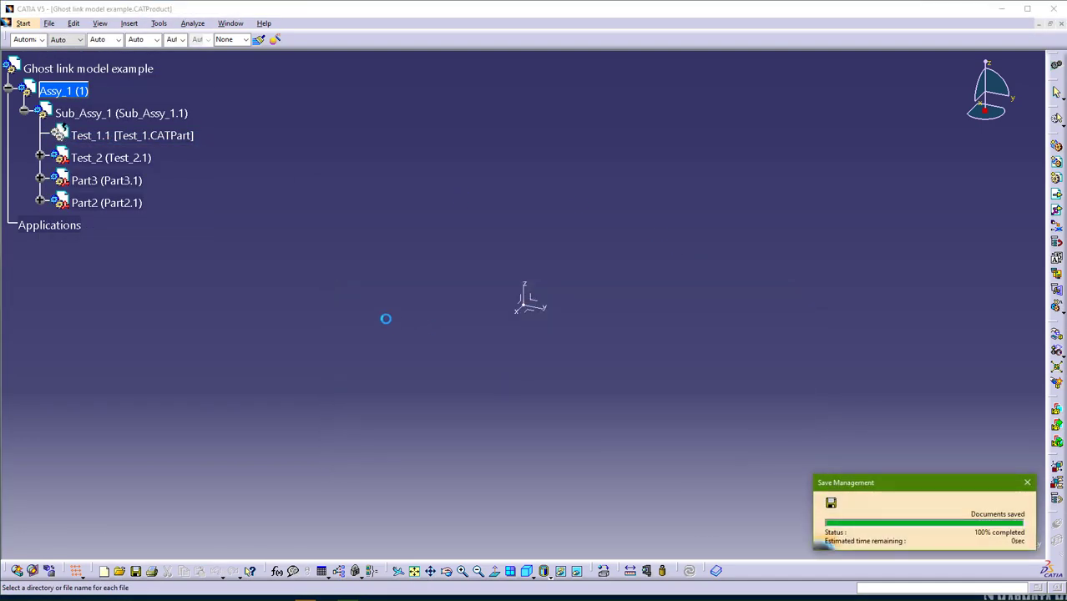
- Reorder the children of Sub_Assy_1 so that Test_1.1 sits between Part3 and Part2
click(155, 134)
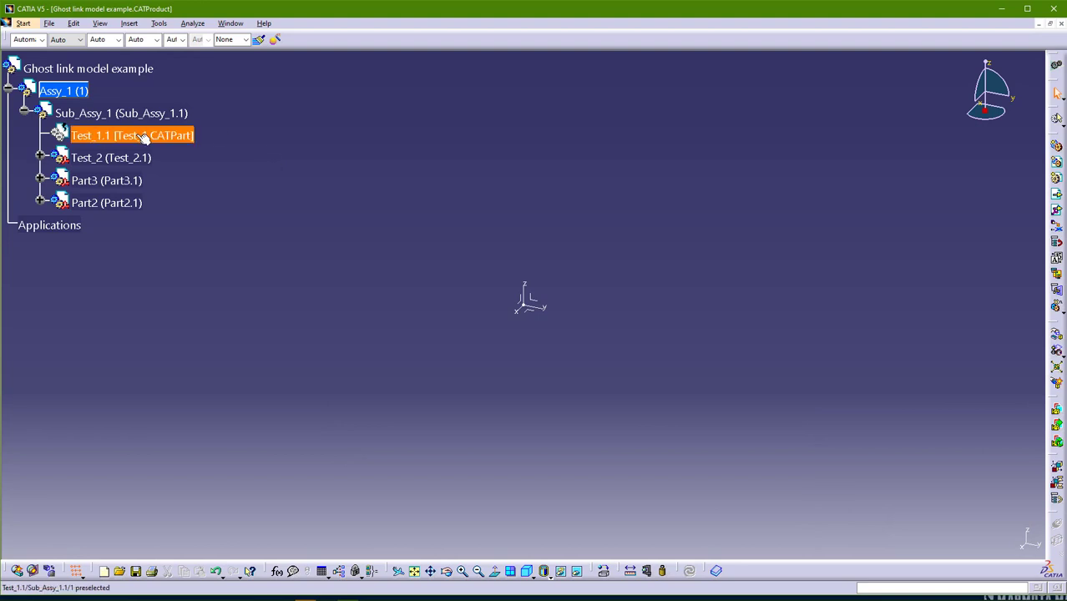
click(142, 115)
ctrl+click(142, 137)
double_click(160, 114)
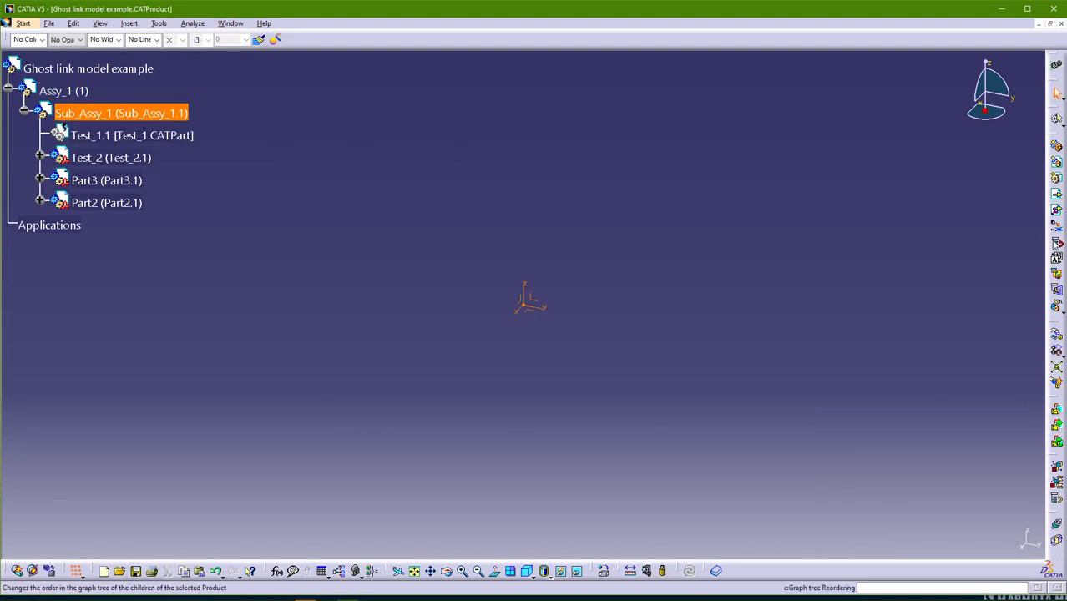
click(1057, 242)
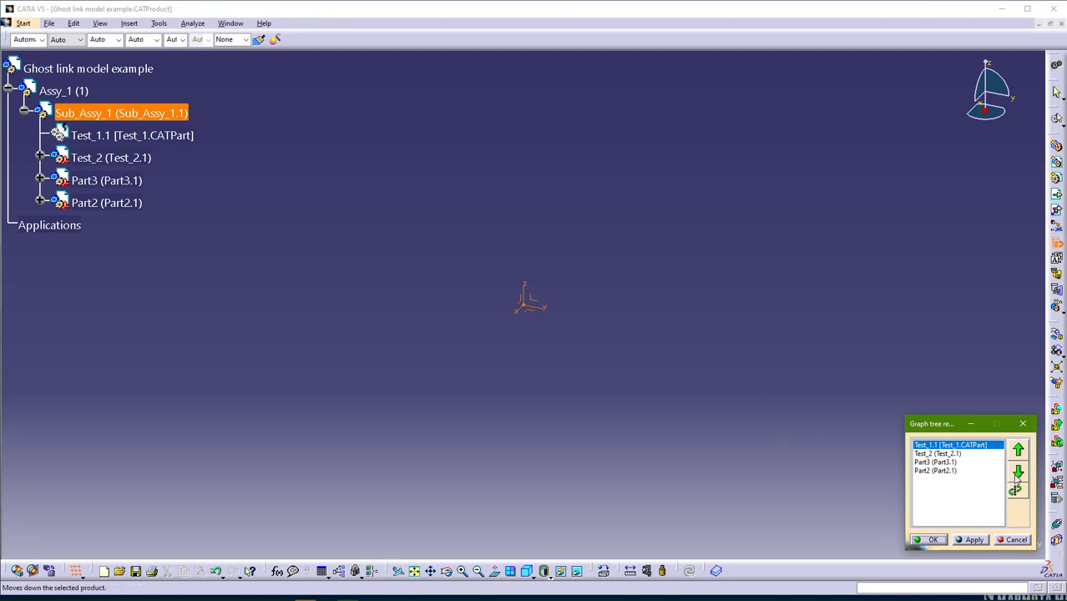
click(1019, 472)
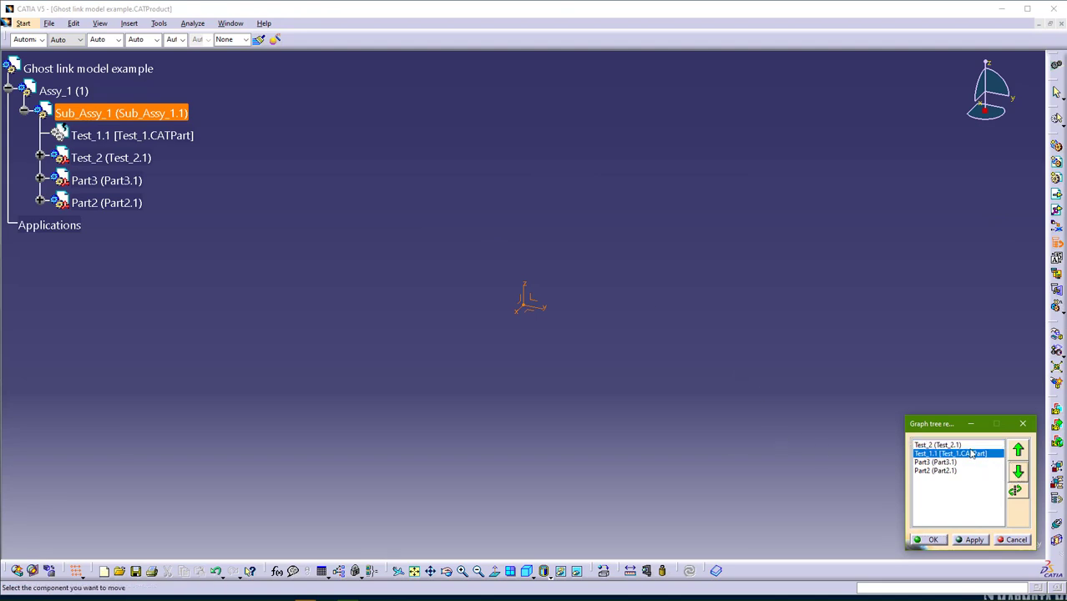
click(1017, 473)
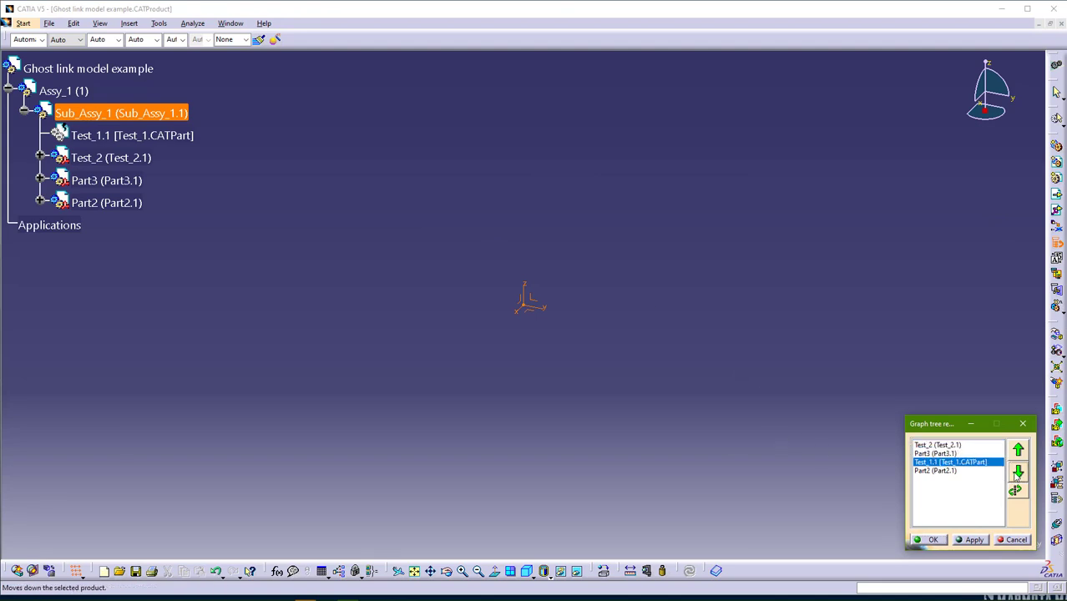
click(936, 541)
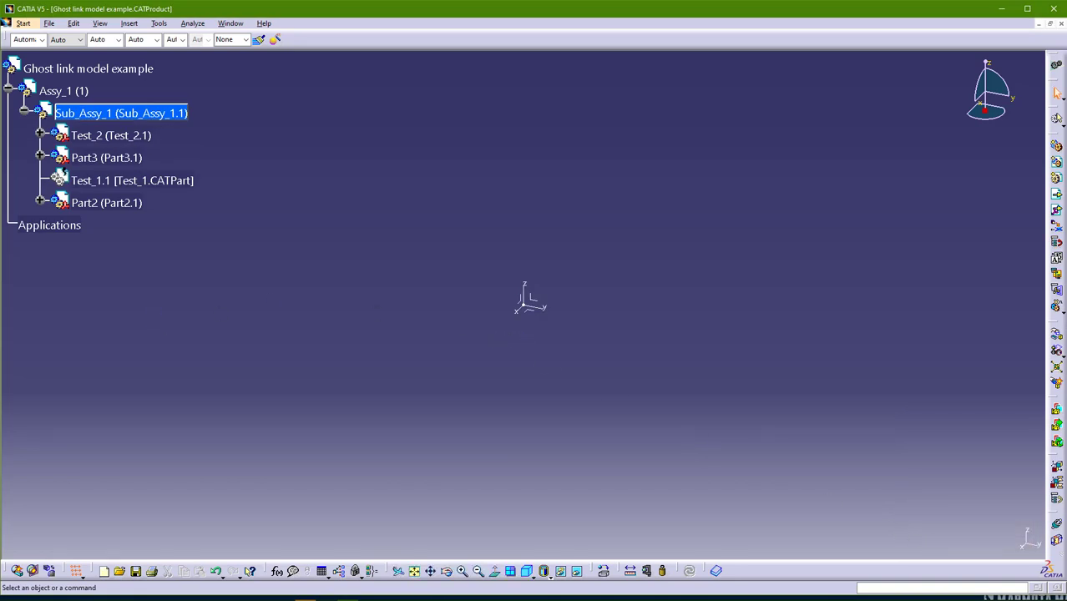
- Delete Part3, the broken Test_1.1 component and Part2 together from Sub_Assy_1
click(126, 203)
ctrl+click(124, 161)
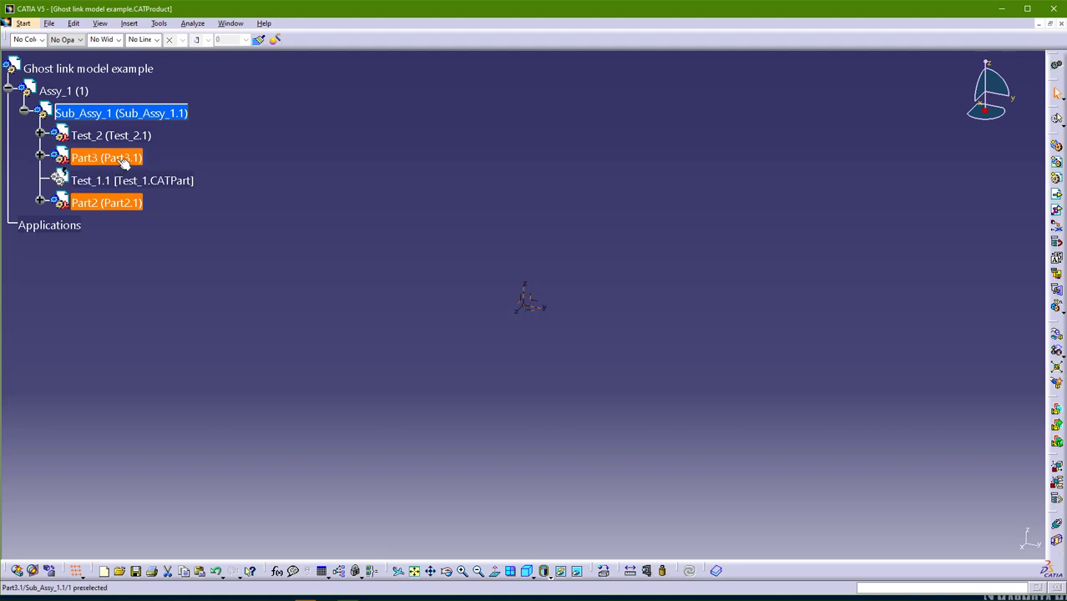
ctrl+click(131, 180)
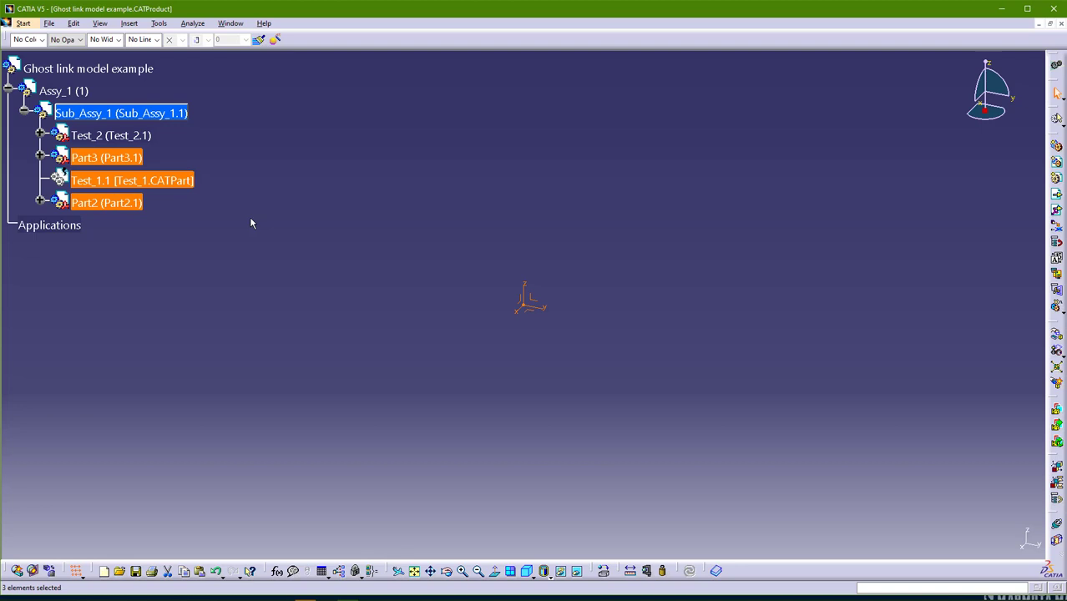
key(Delete)
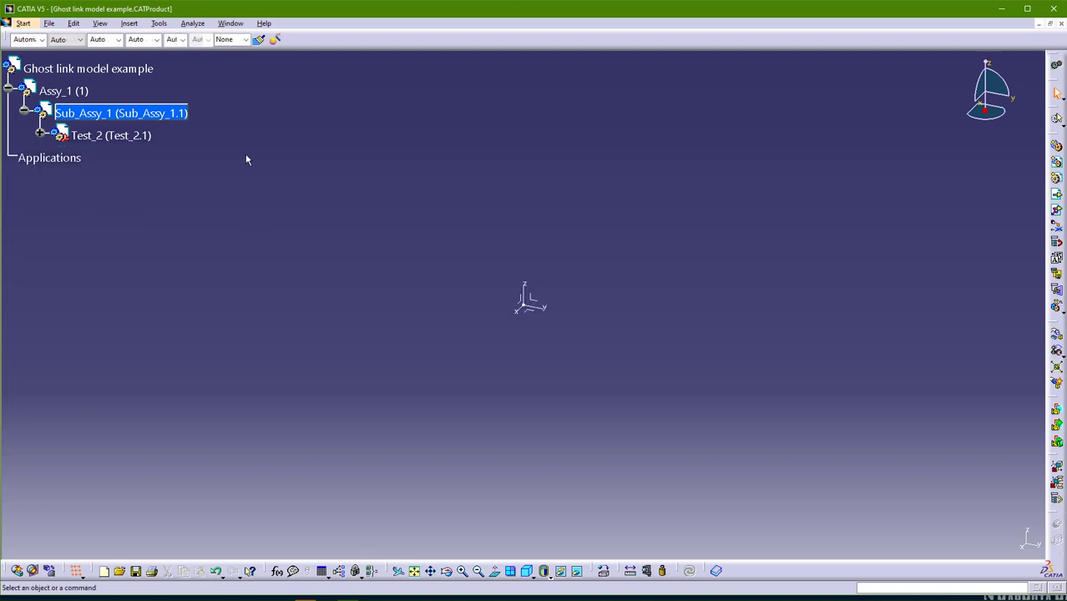
- Try to check the top-level product's files with Send To Directory
click(92, 70)
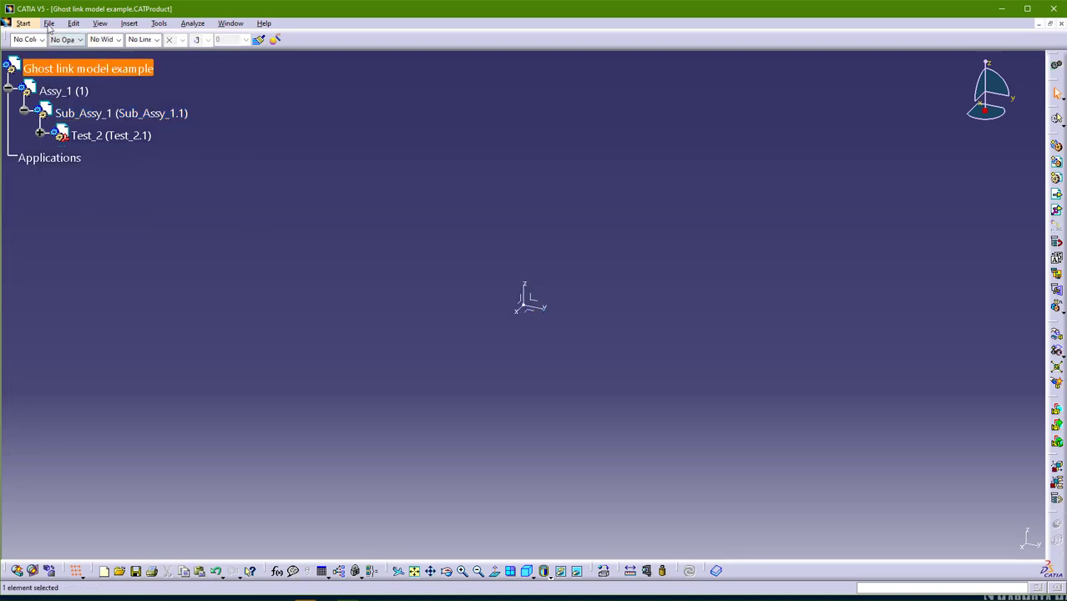
click(74, 22)
mouse_move(46, 25)
mouse_move(84, 203)
click(232, 218)
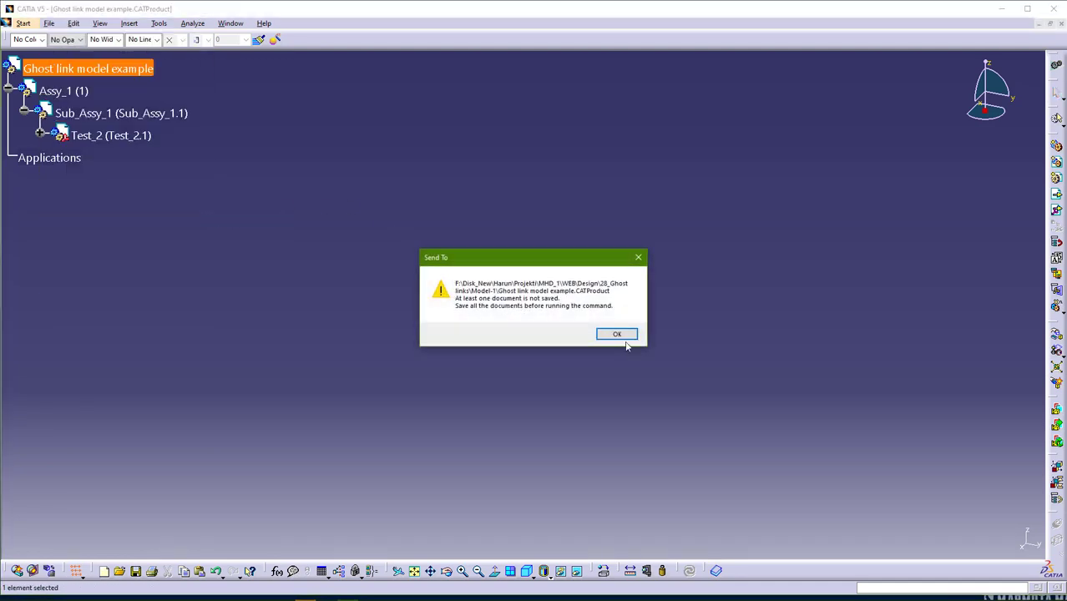
click(615, 333)
- Save all open documents with Save All
click(49, 23)
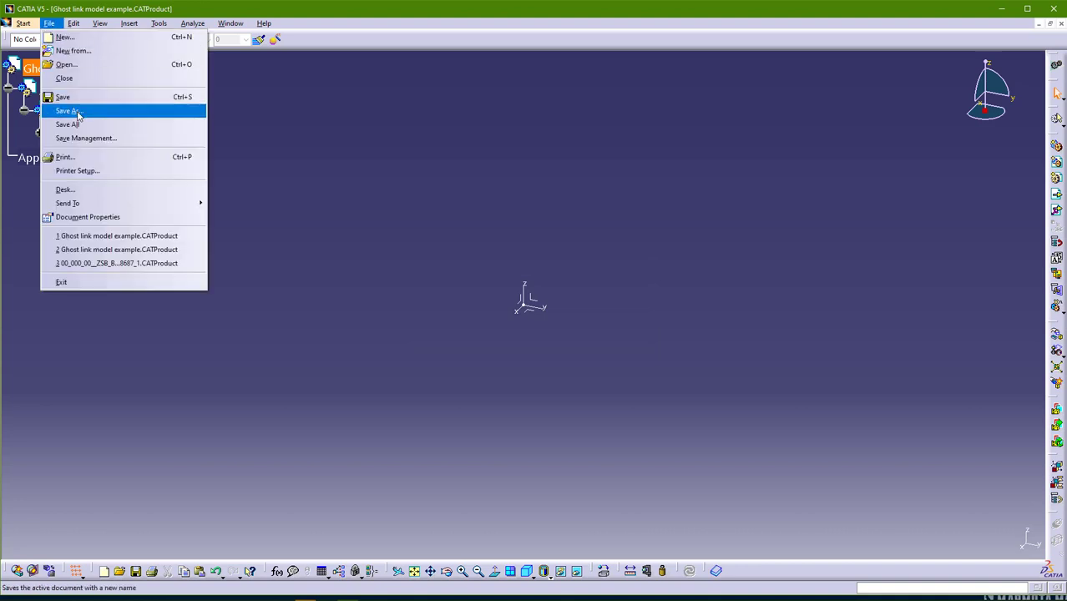
click(84, 123)
key(Return)
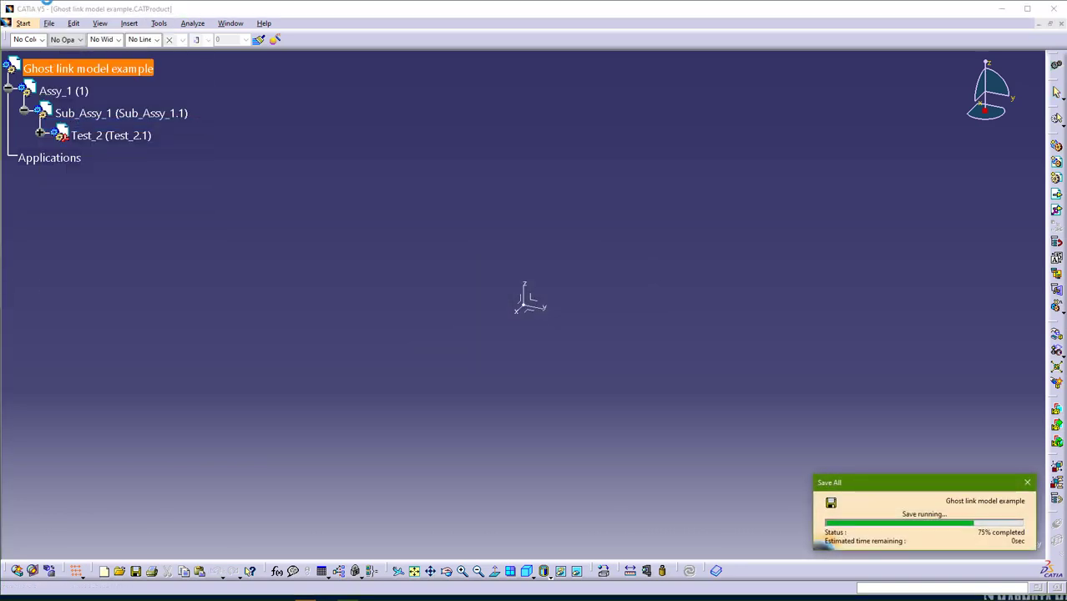
- Recheck the product's copyable files with Send To Directory after removing Test_1.1 from Sub_Assy_1
click(50, 24)
mouse_move(92, 204)
click(233, 217)
click(272, 208)
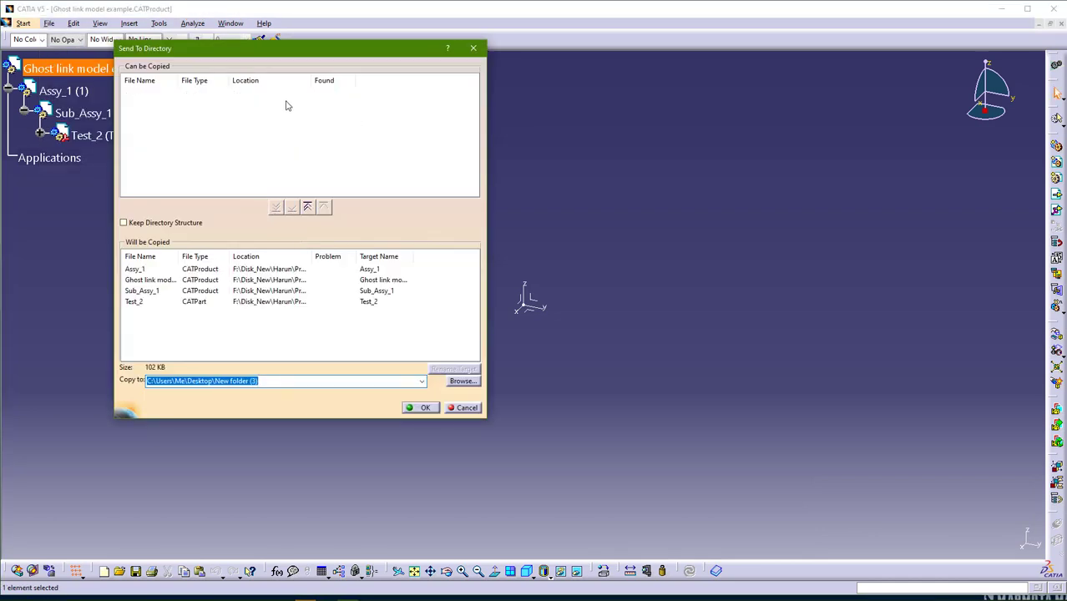
key(Return)
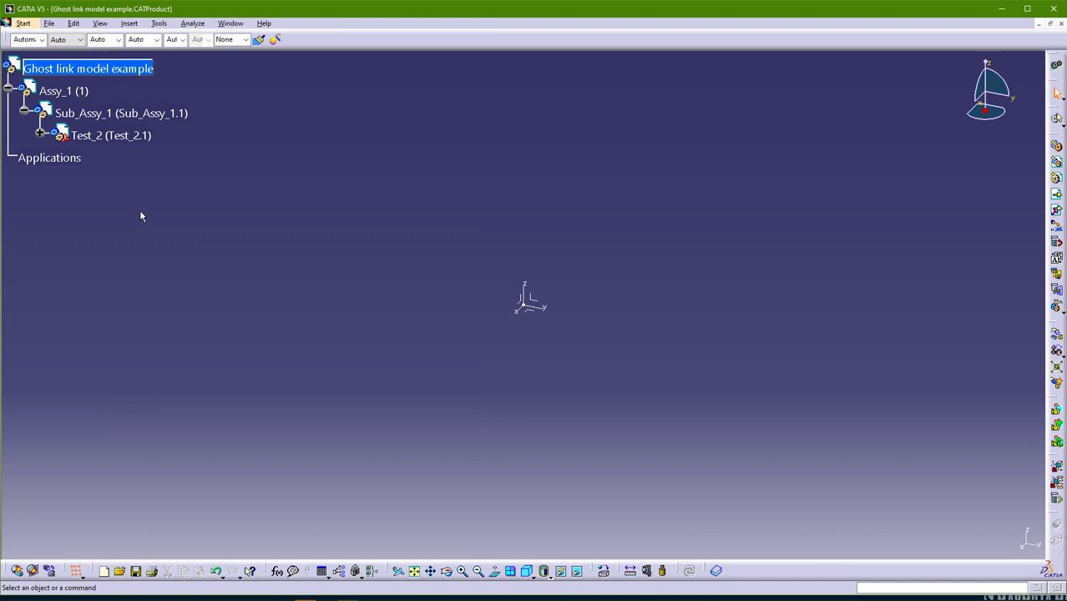
click(95, 114)
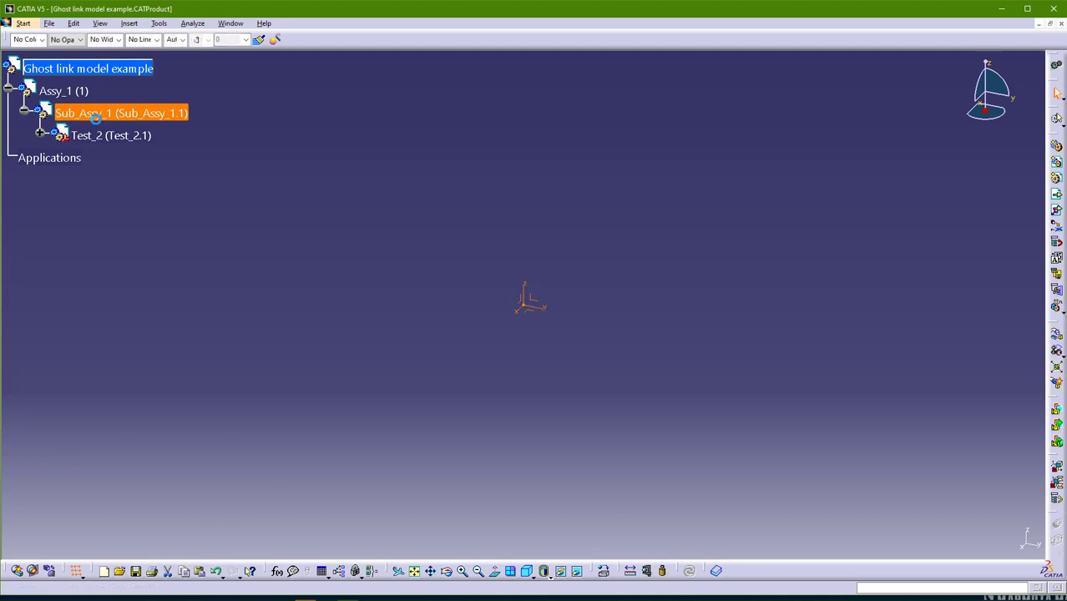
click(1057, 193)
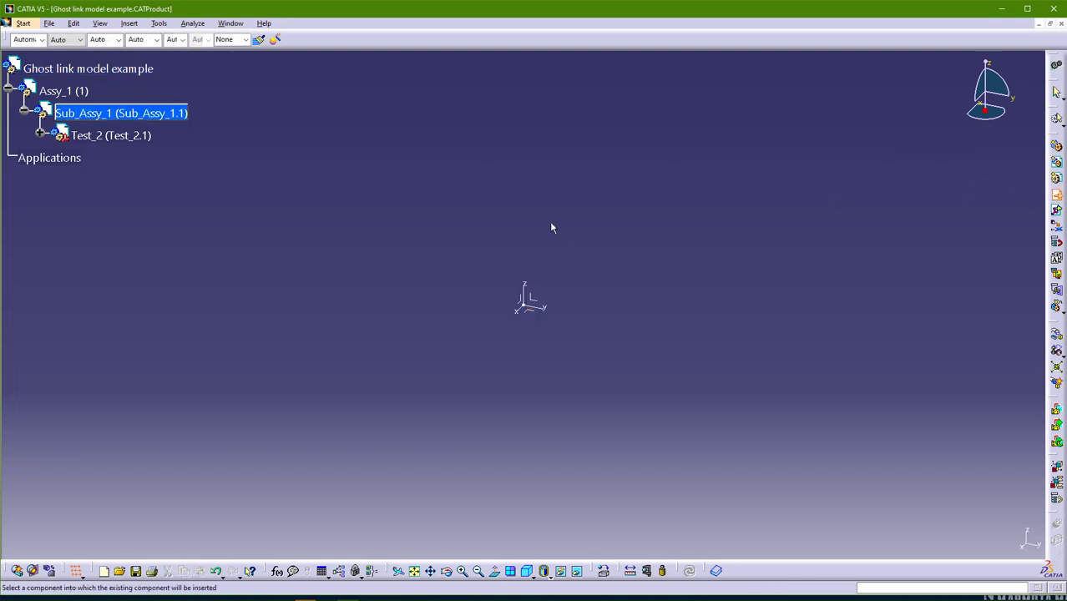
click(121, 113)
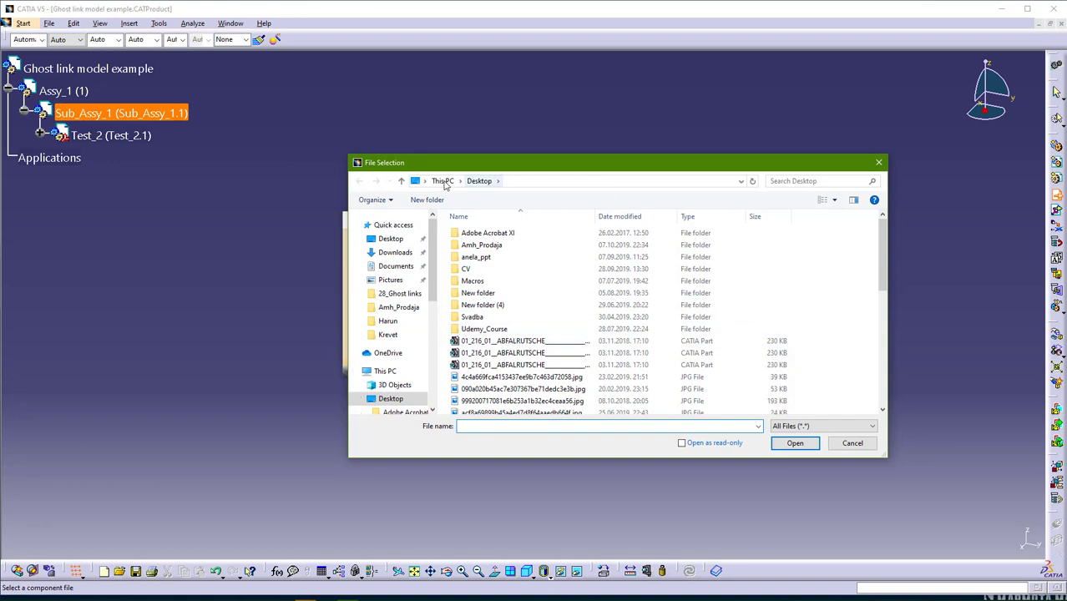
drag(478, 171, 0, 250)
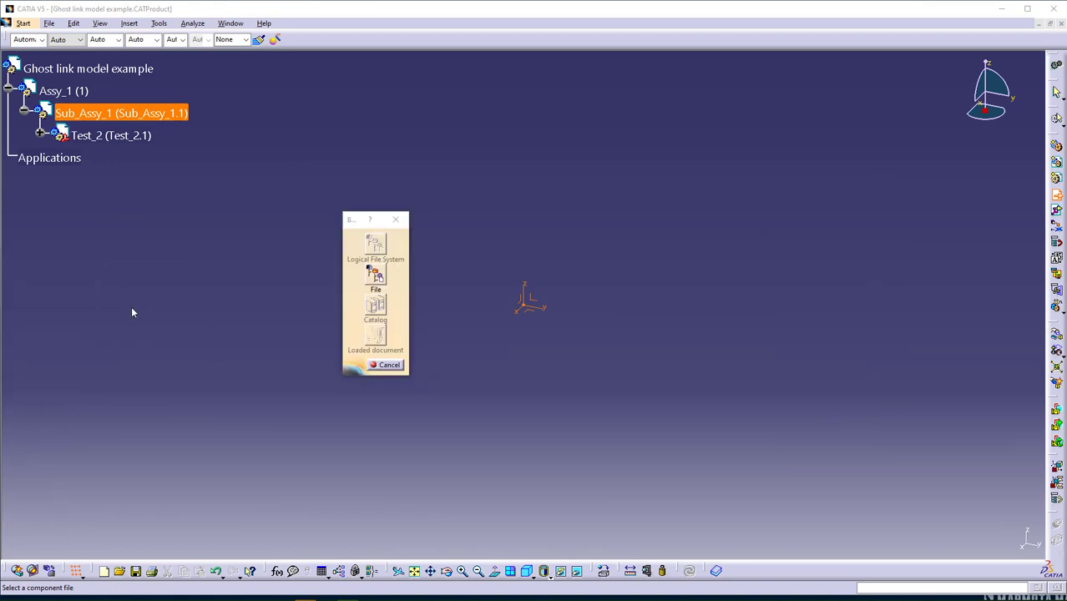
key(Escape)
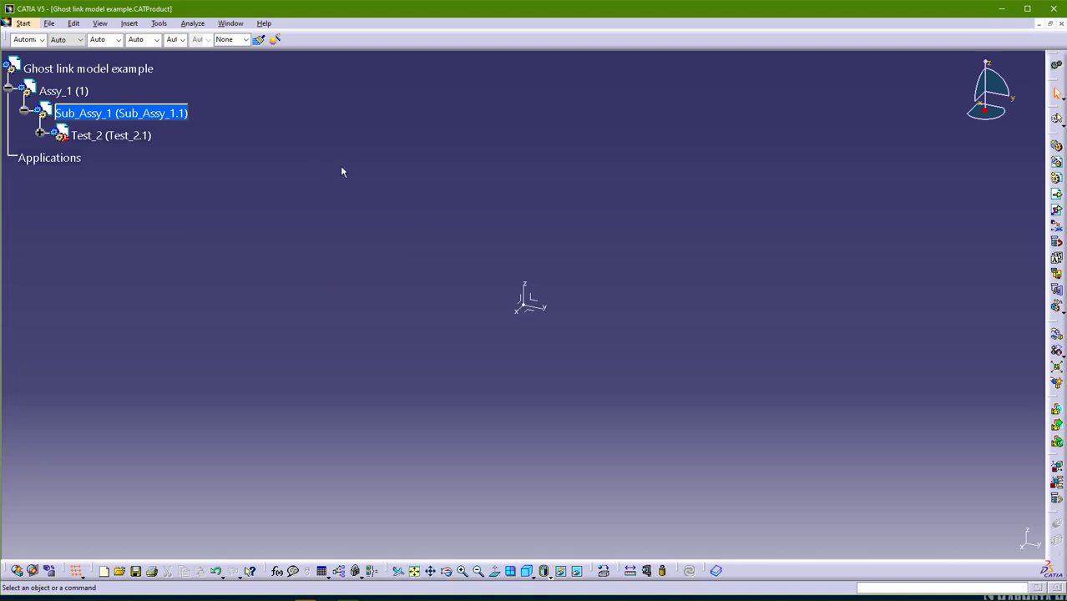
- Close the Ghost link model example product and the Part2 document
click(1062, 24)
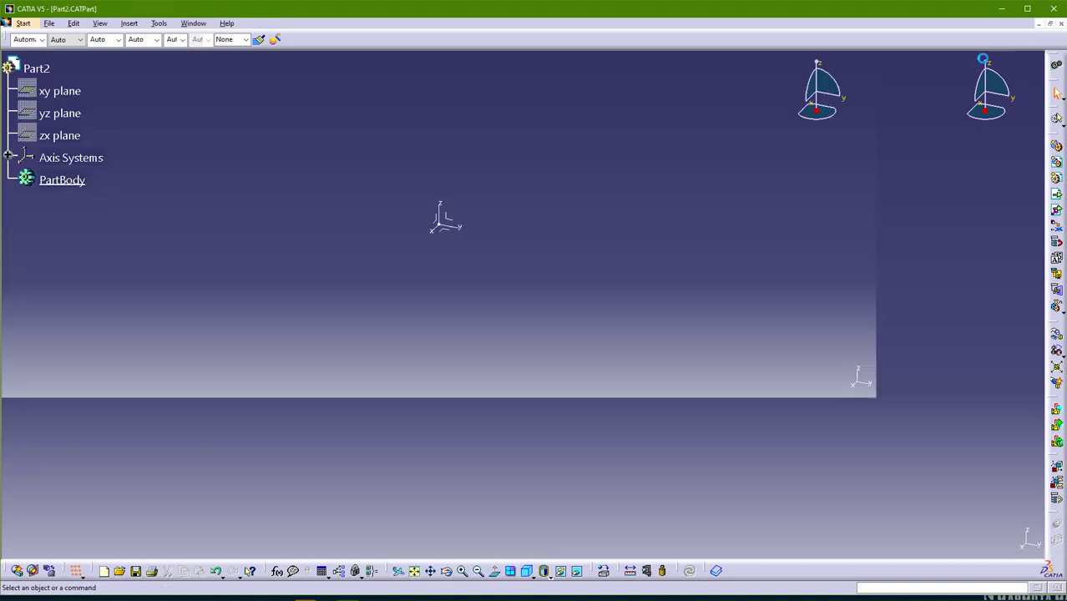
click(1061, 24)
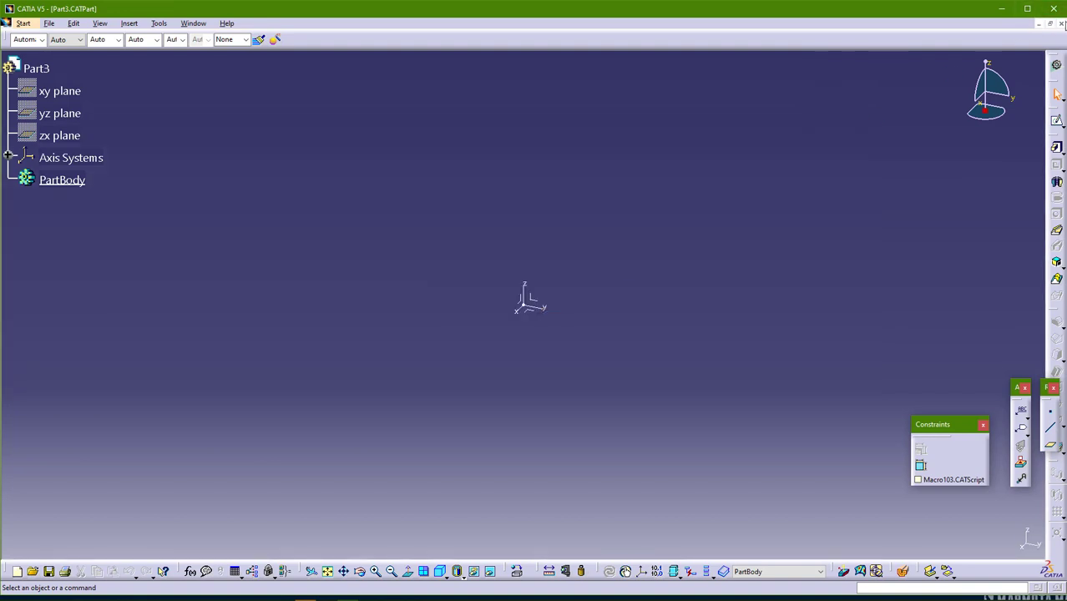
- Close the Part3 document and permanently delete the Model-1 folder from 28_Ghost links in File Explorer
click(1062, 25)
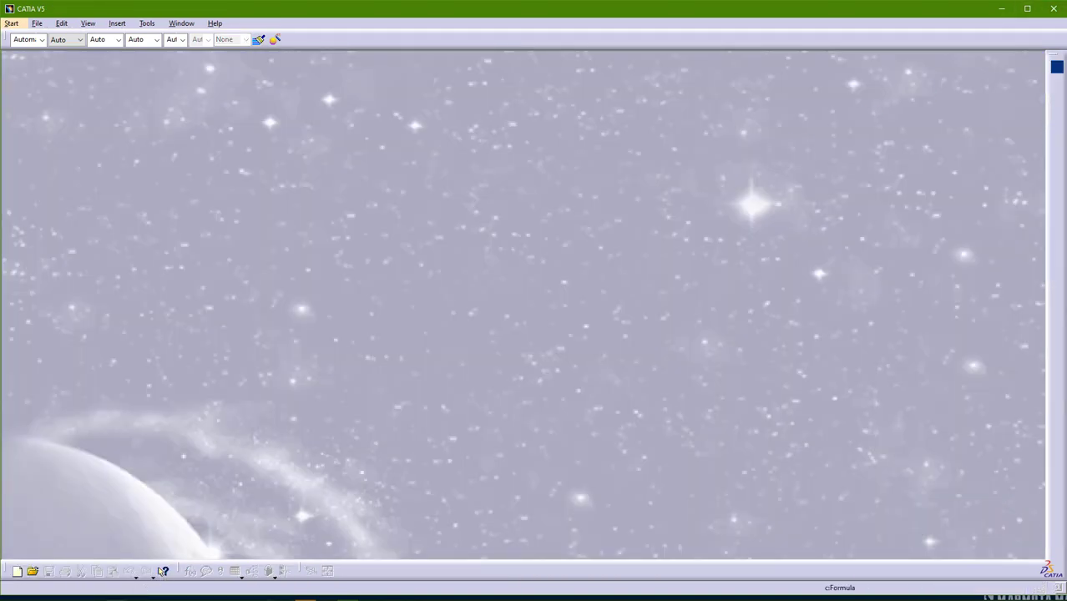
click(304, 598)
key(BackSpace)
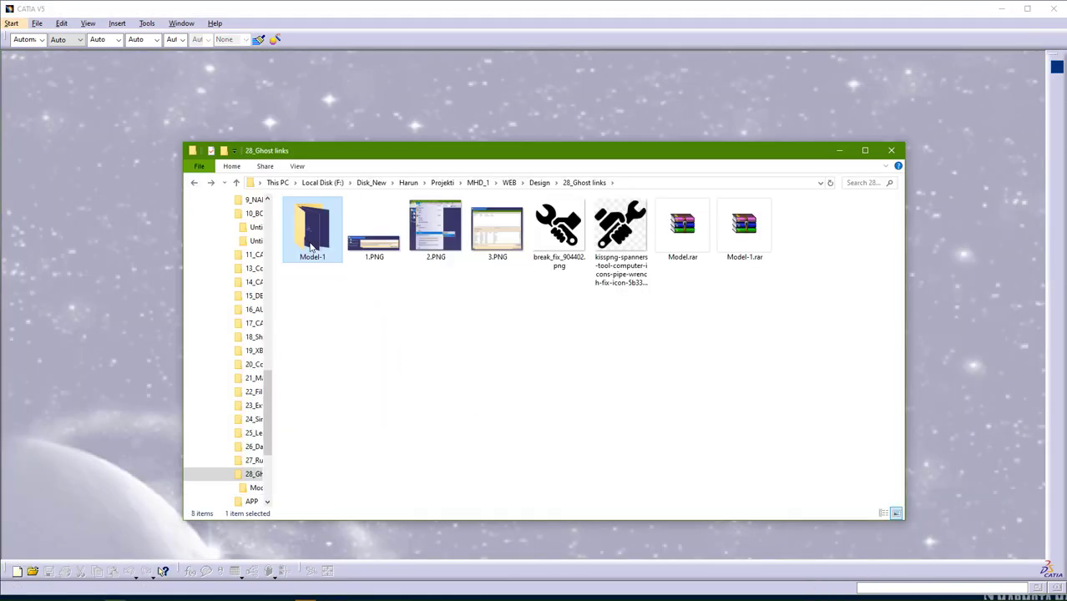
key(shift+Delete)
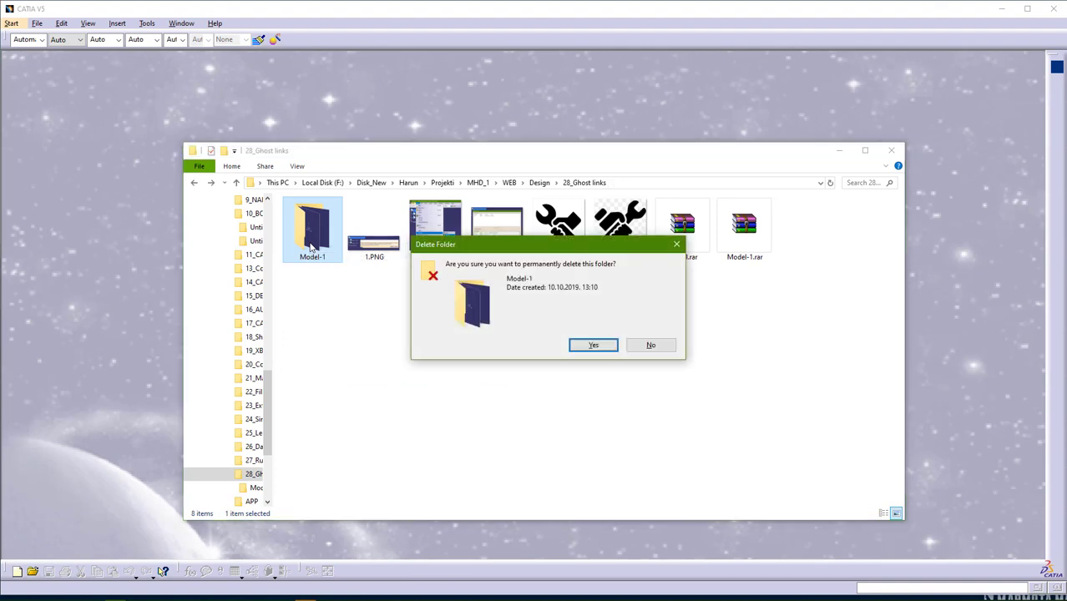
click(593, 345)
- Extract the Model-1.rar archive into 28_Ghost links and open the extracted Model-1 folder
click(686, 238)
right_click(692, 227)
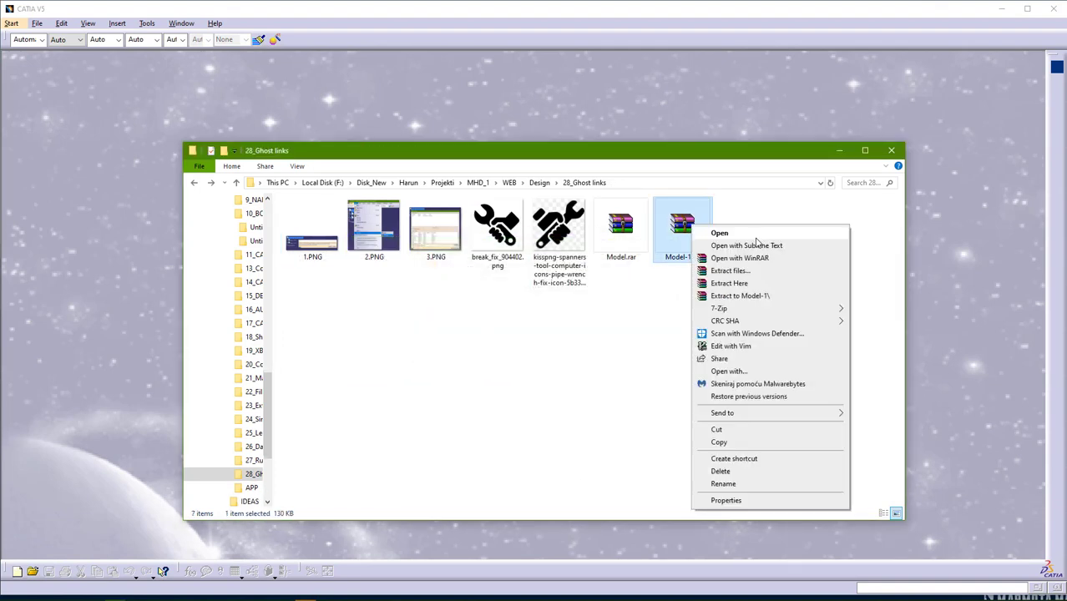
click(761, 297)
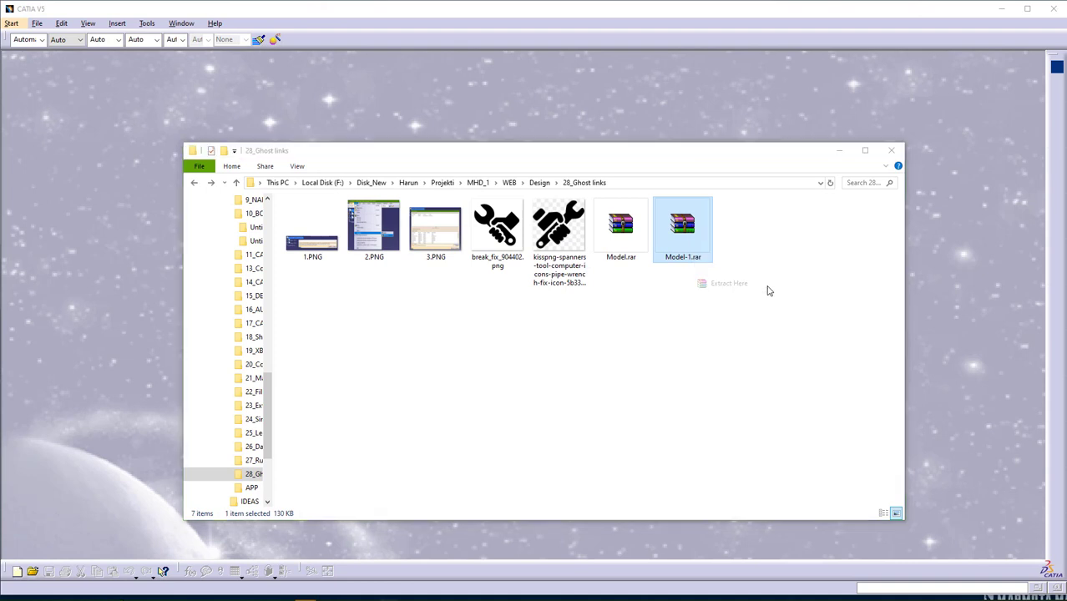
double_click(313, 239)
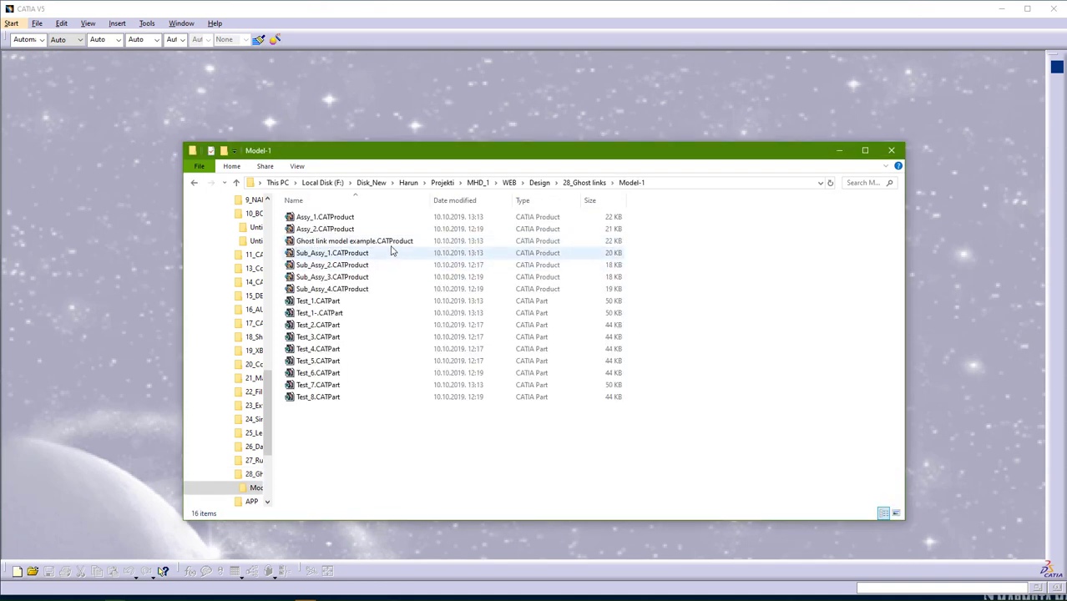
- Rename Test_1-.CATPart to Test_1 (2).CATPart and open Ghost link model example.CATProduct in CATIA
click(317, 314)
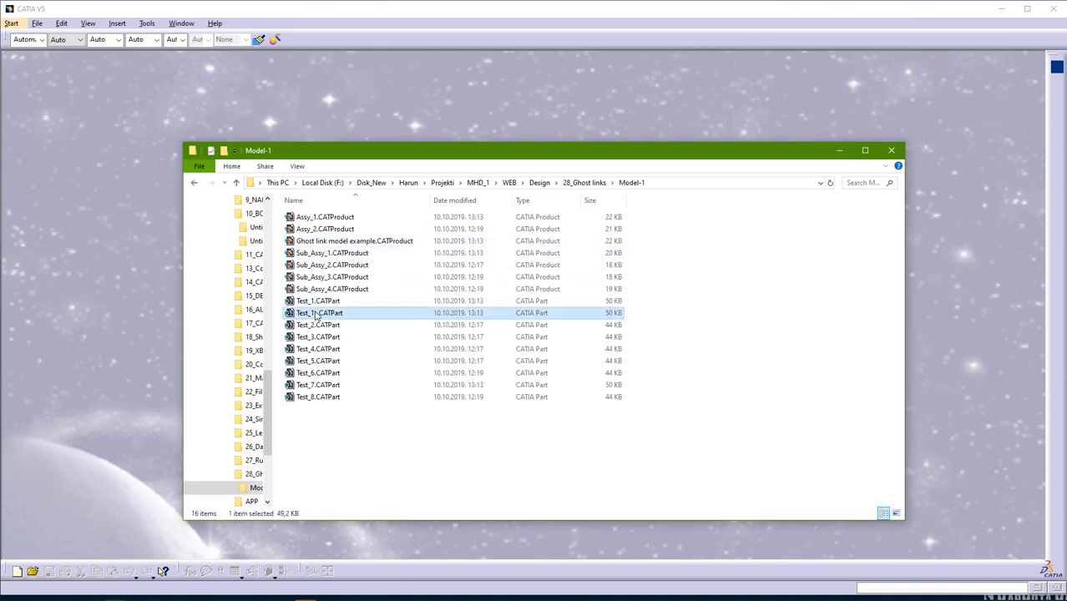
click(317, 313)
click(323, 312)
key(BackSpace)
key(Return)
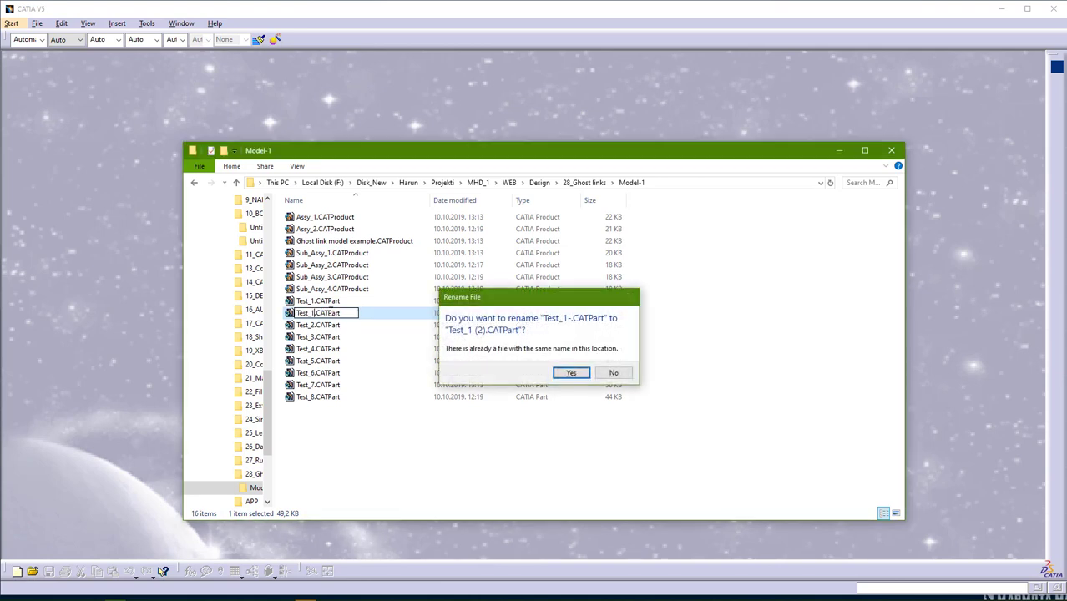
key(Return)
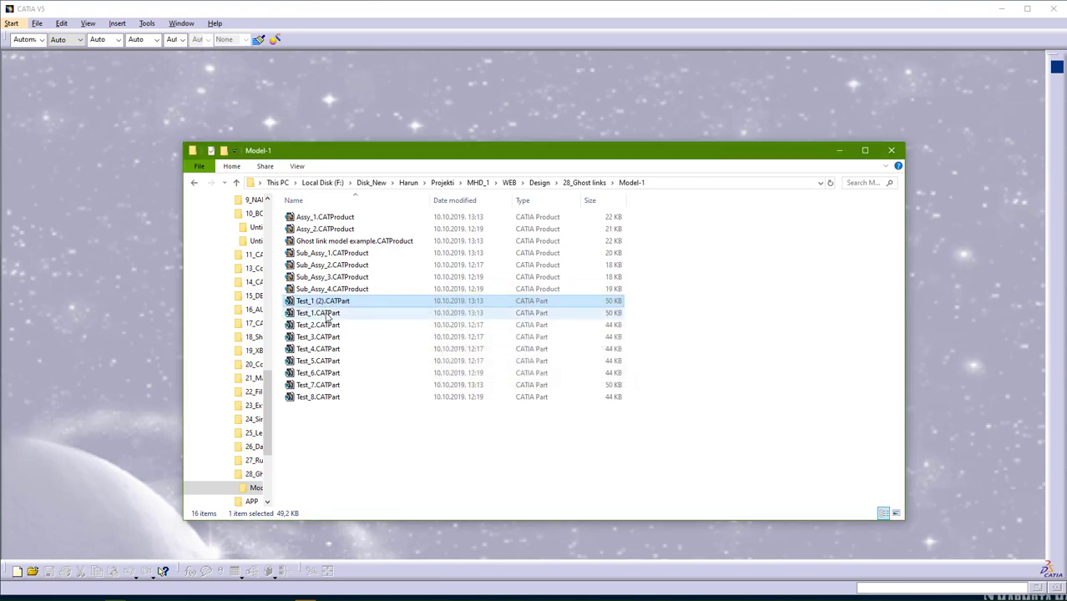
drag(358, 242, 147, 169)
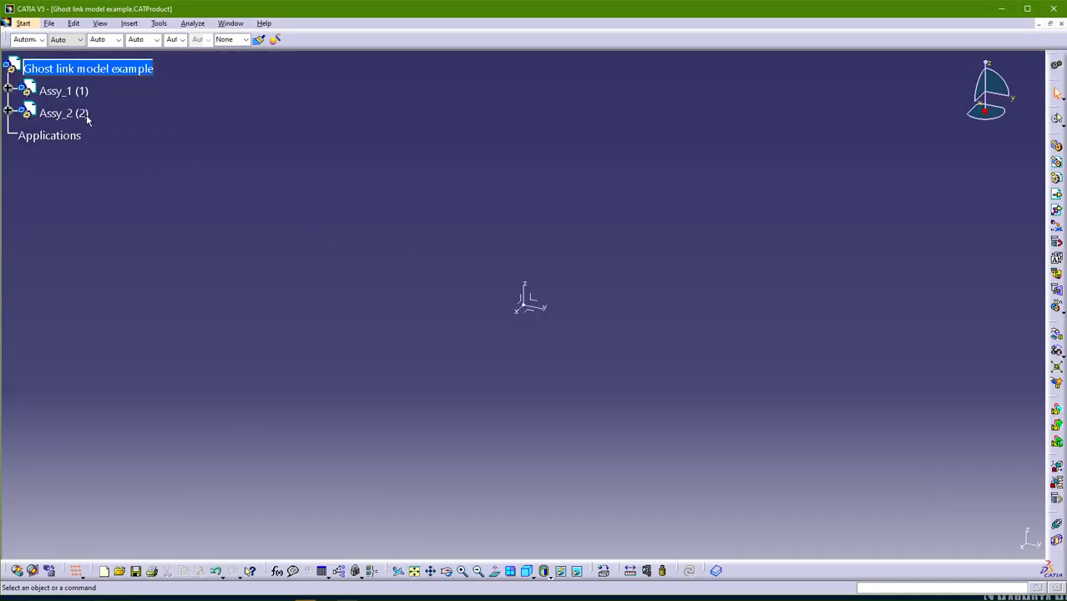
- Activate the Test_1 part in Sub_Assy_1 and copy its Absolute Axis System
click(7, 88)
click(23, 110)
click(40, 133)
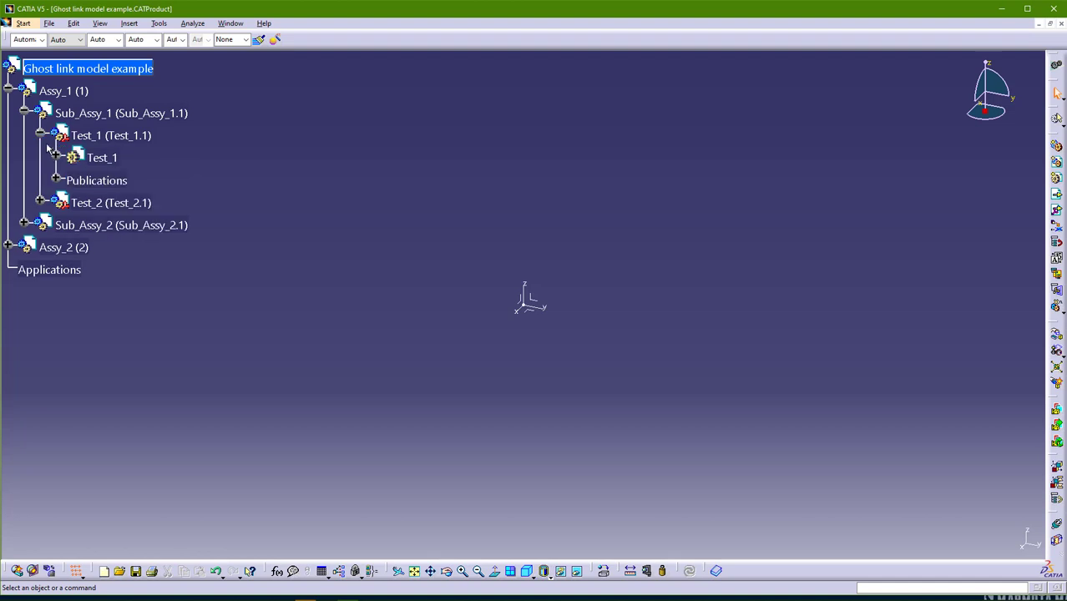
click(56, 157)
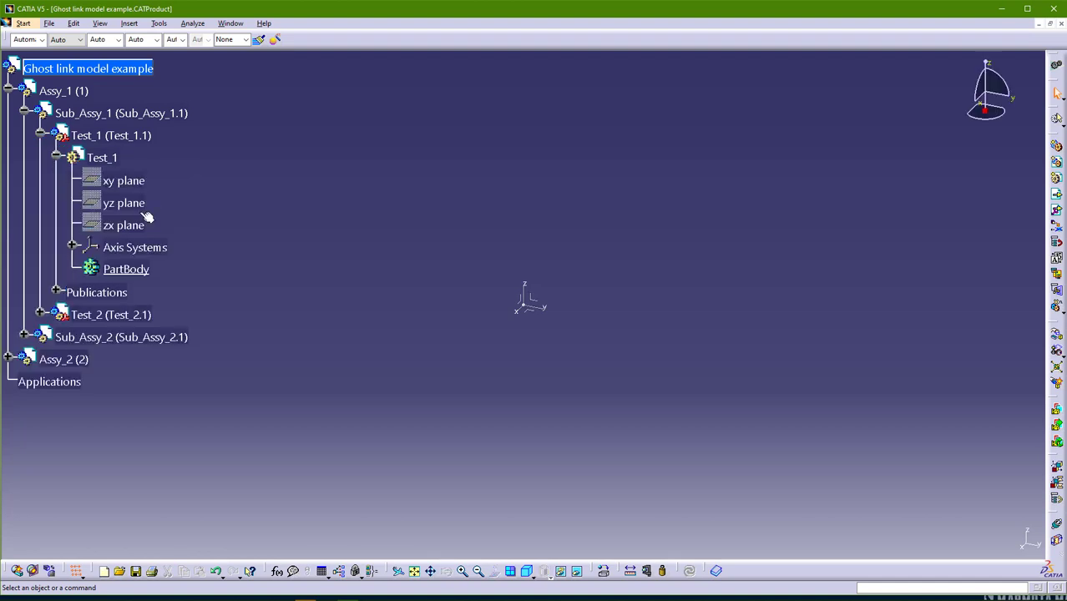
click(73, 247)
double_click(159, 269)
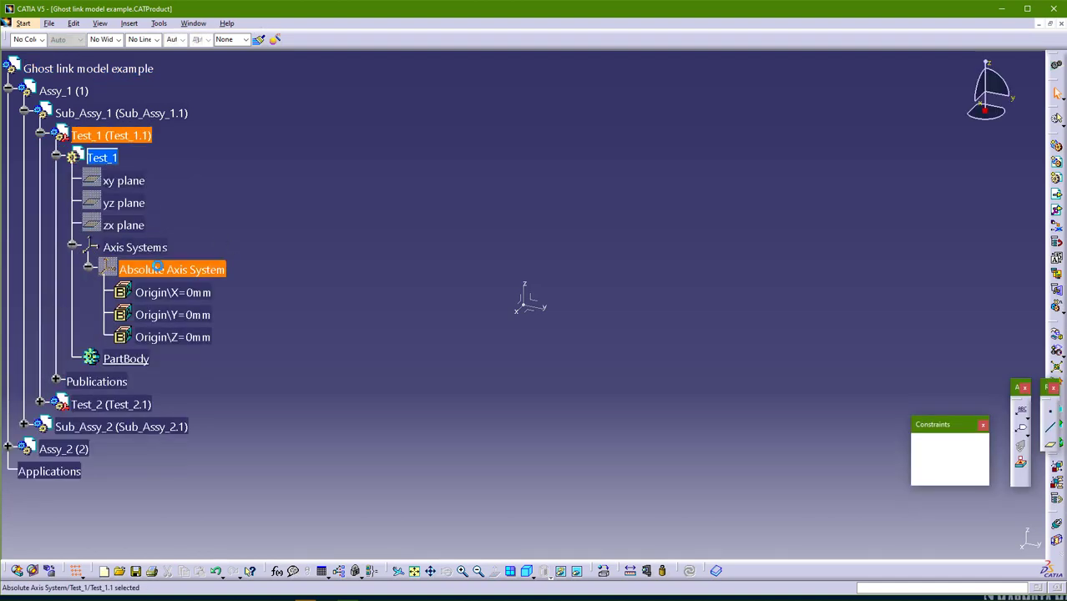
right_click(159, 270)
click(181, 380)
- Publish the Absolute Axis System of the Test_8 part in Sub_Assy_4 under Assy_2
click(9, 450)
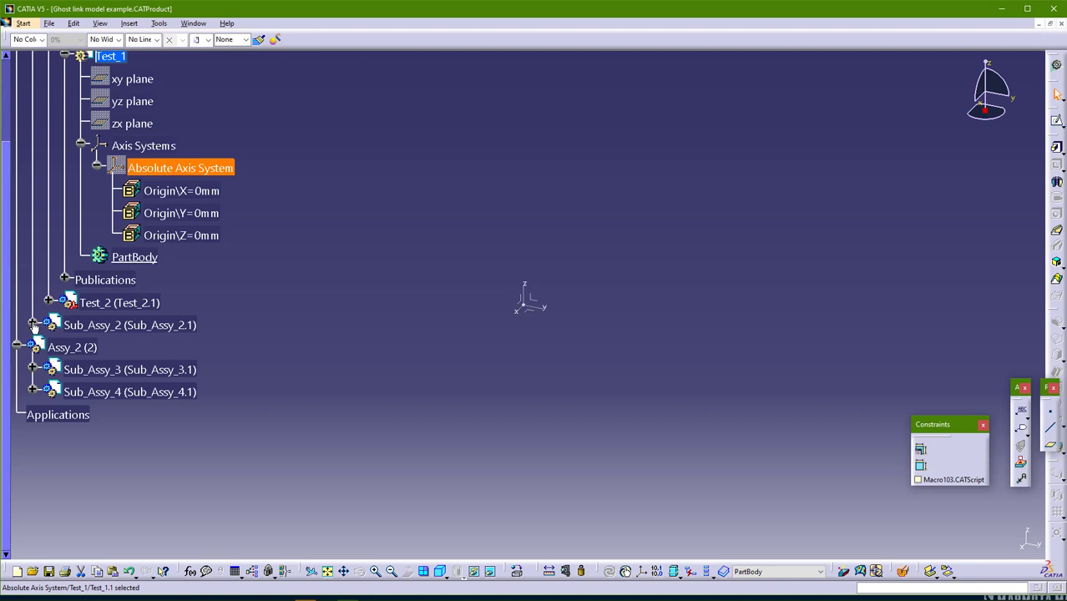
click(32, 392)
click(48, 415)
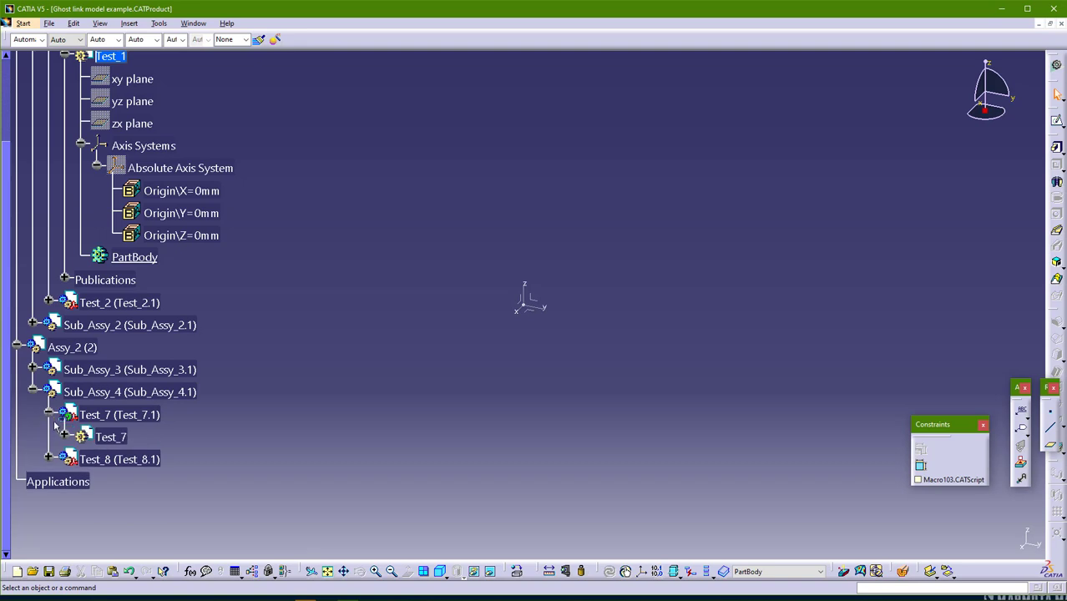
click(48, 459)
click(64, 482)
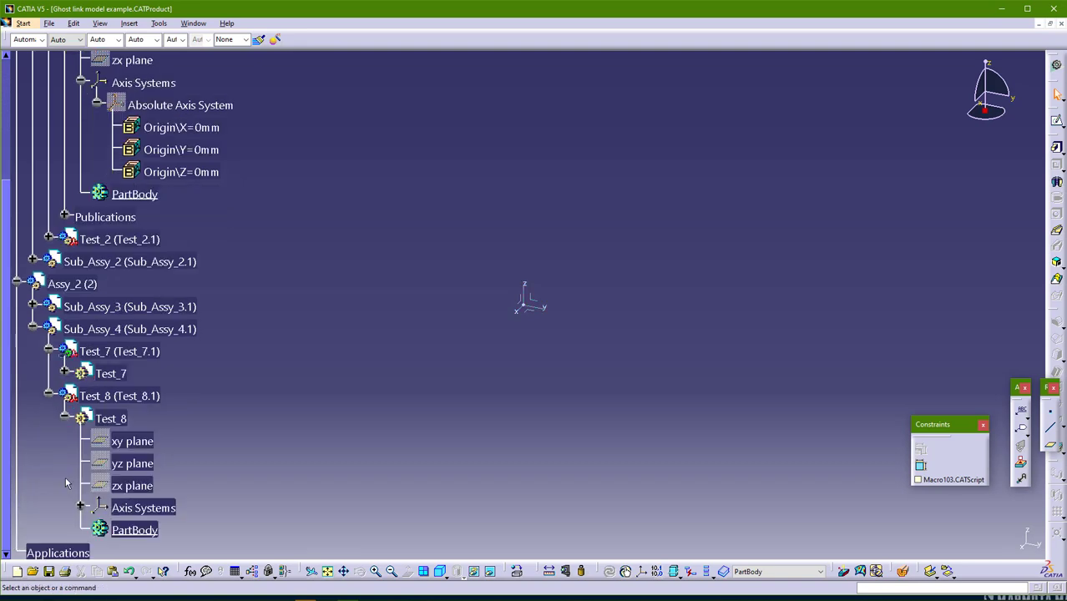
click(80, 506)
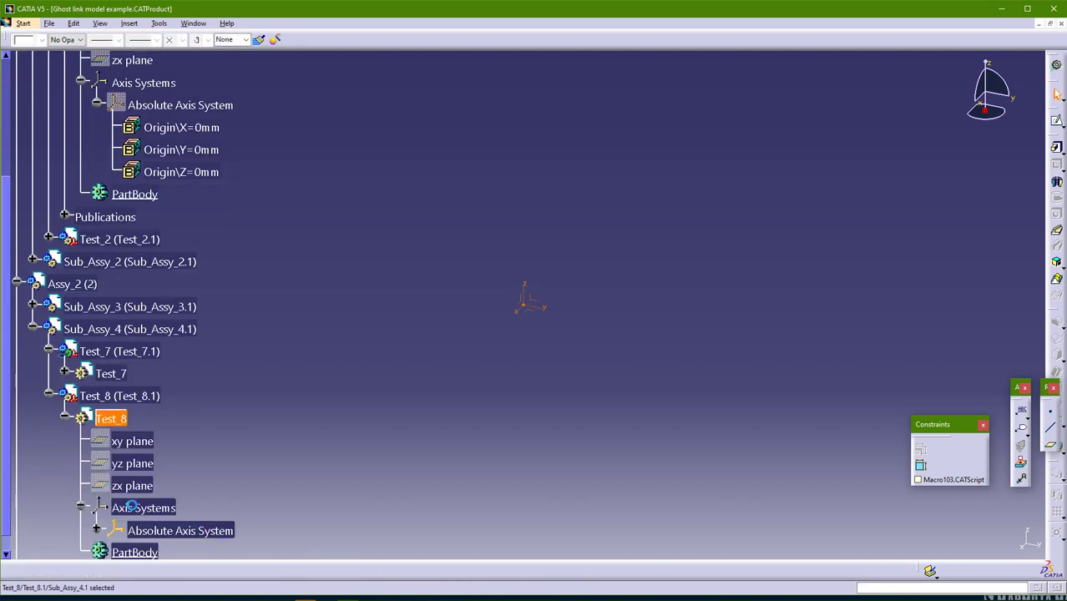
click(179, 531)
click(159, 22)
click(180, 273)
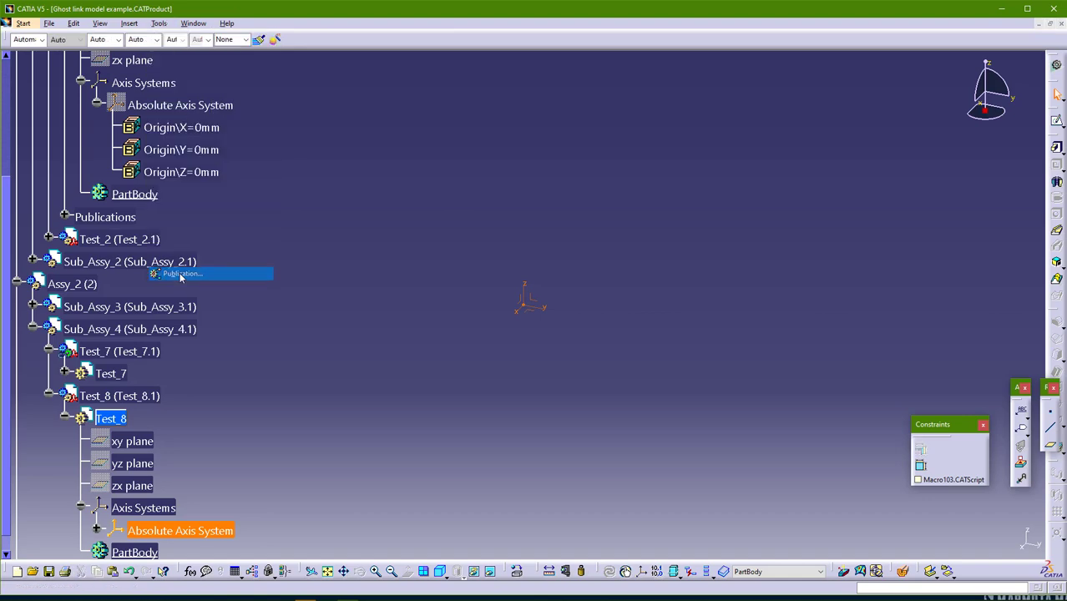
key(Return)
- Copy Test_8's Absolute Axis System and paste it into the Test_5 part in Sub_Assy_3 As Result With Link
click(187, 531)
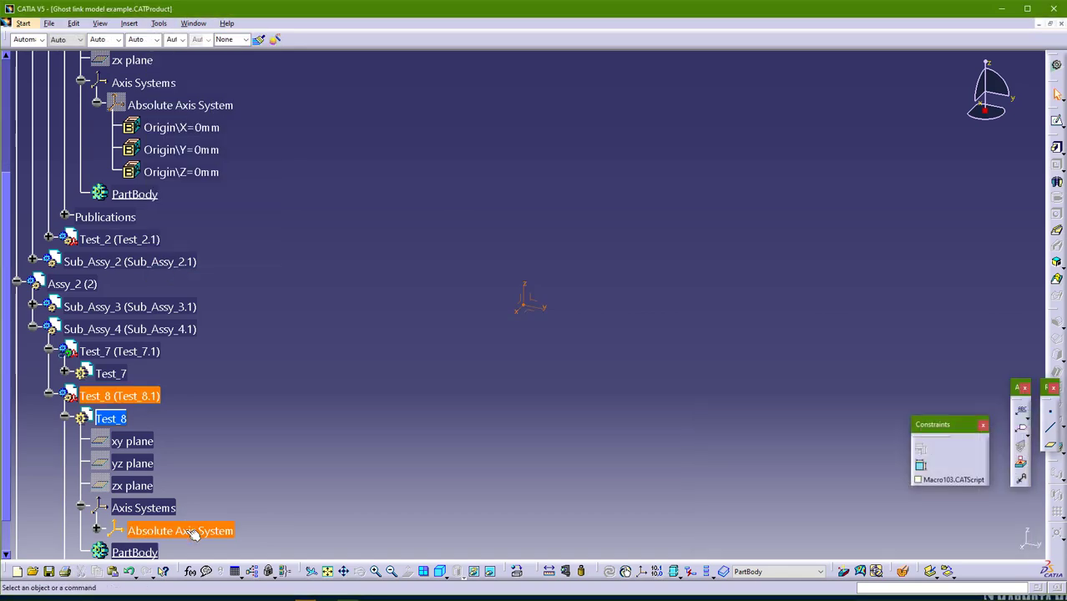
right_click(187, 531)
click(211, 410)
scroll(229, 410, up, 5)
click(33, 482)
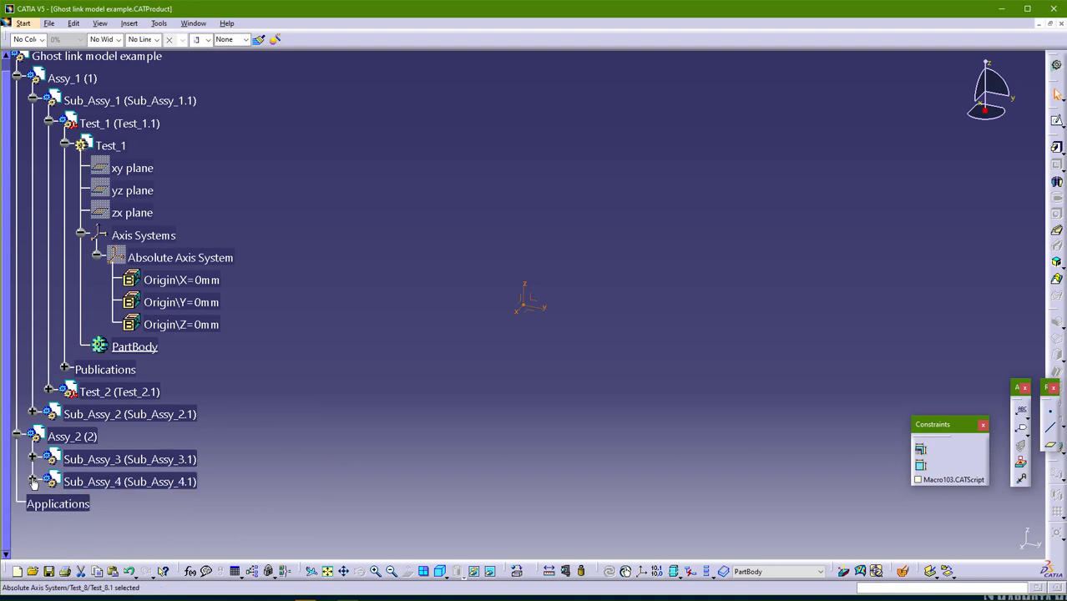
click(33, 459)
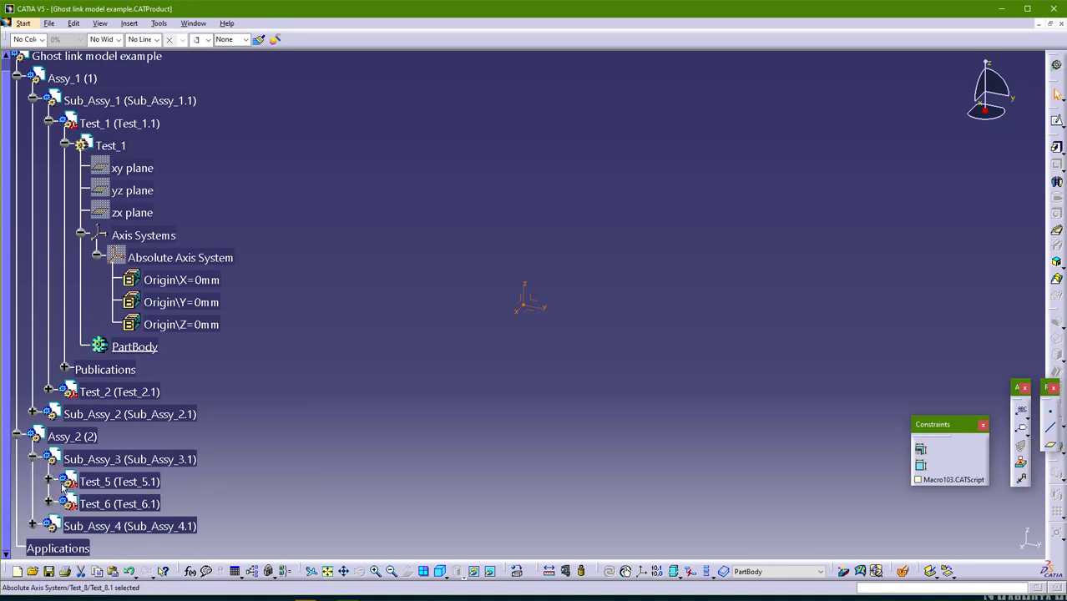
click(49, 482)
click(103, 502)
right_click(104, 502)
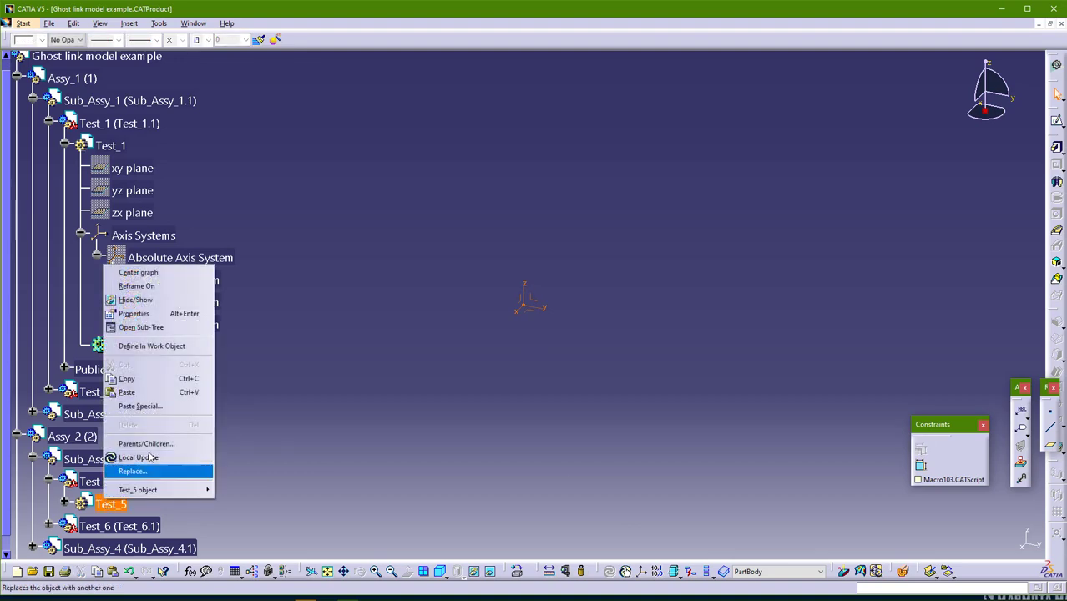
click(139, 406)
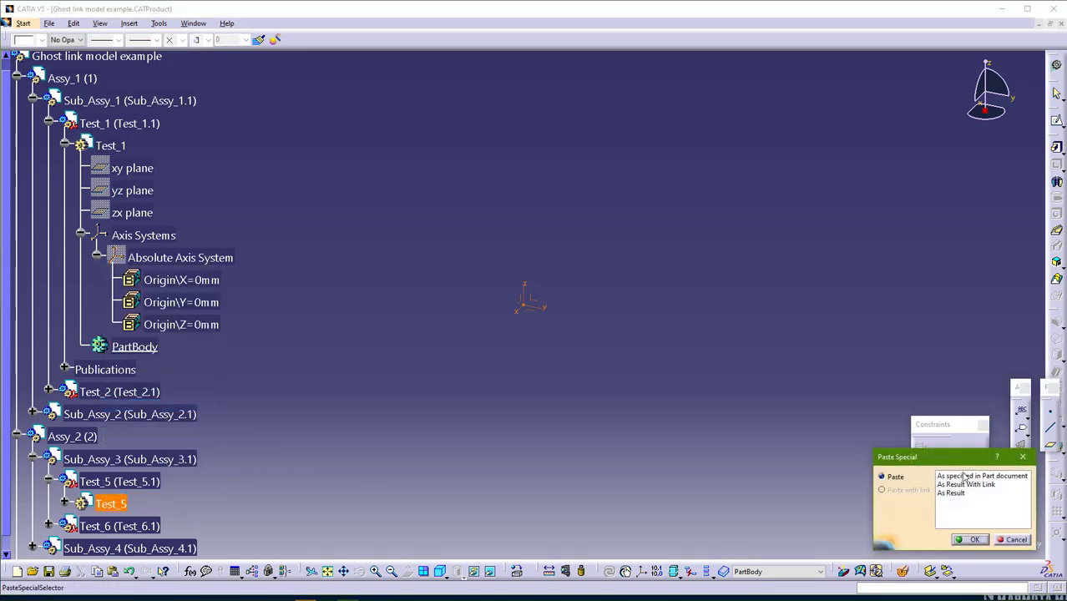
click(960, 487)
click(969, 545)
- Save all modified documents with Save All and close the Ghost link model example product
scroll(264, 441, down, 3)
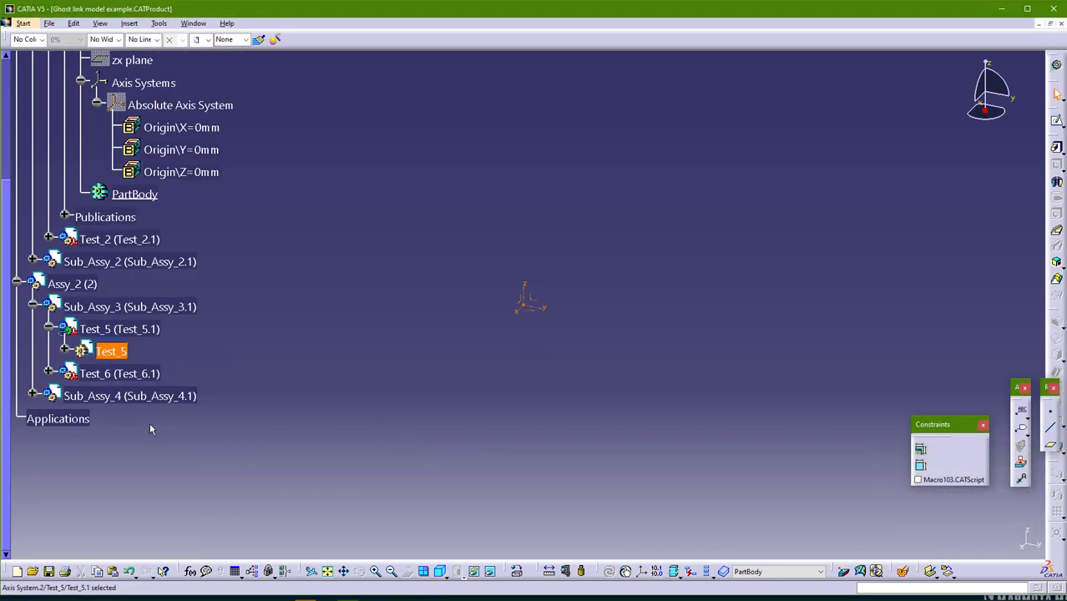
click(33, 393)
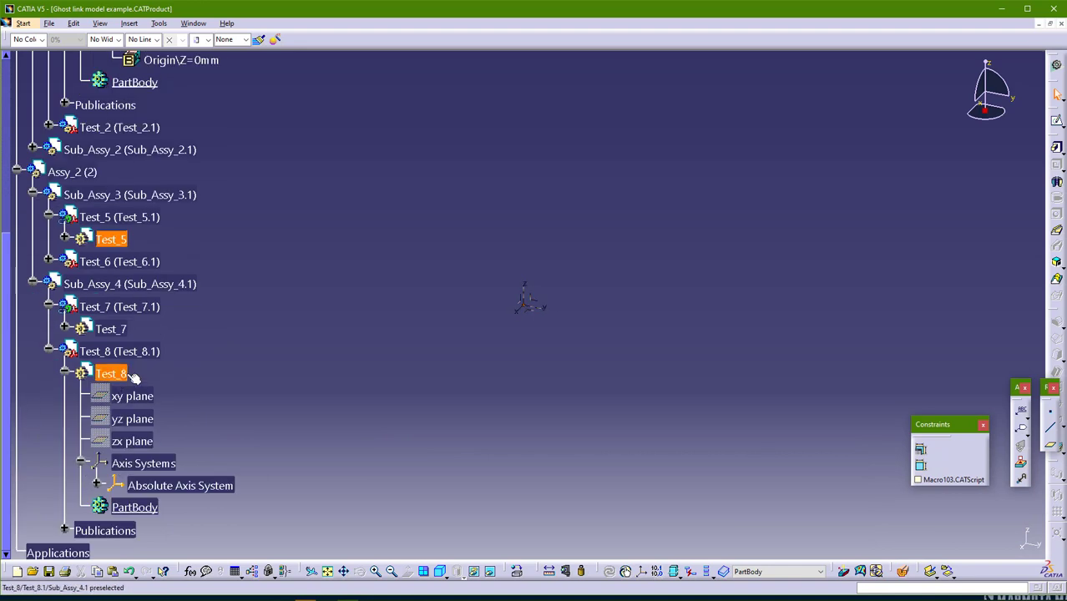
click(50, 23)
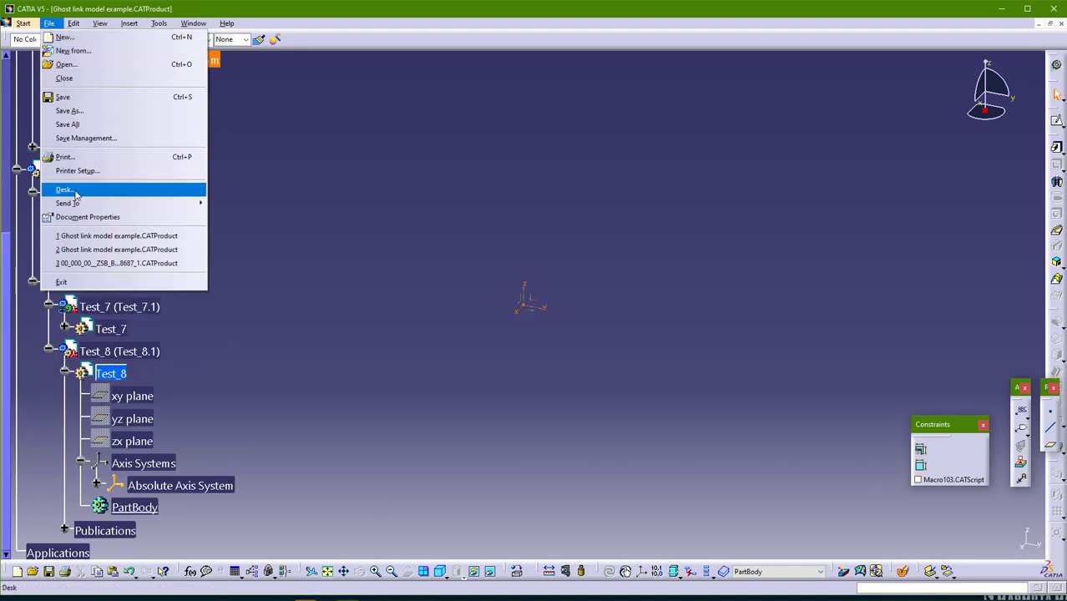
click(112, 124)
key(Return)
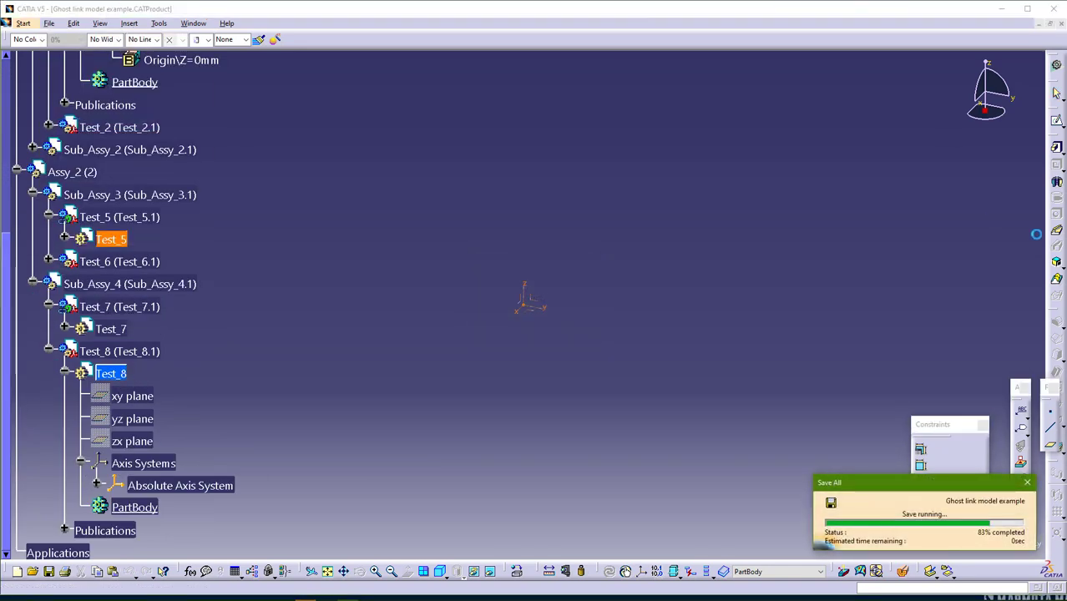
key(ctrl+F4)
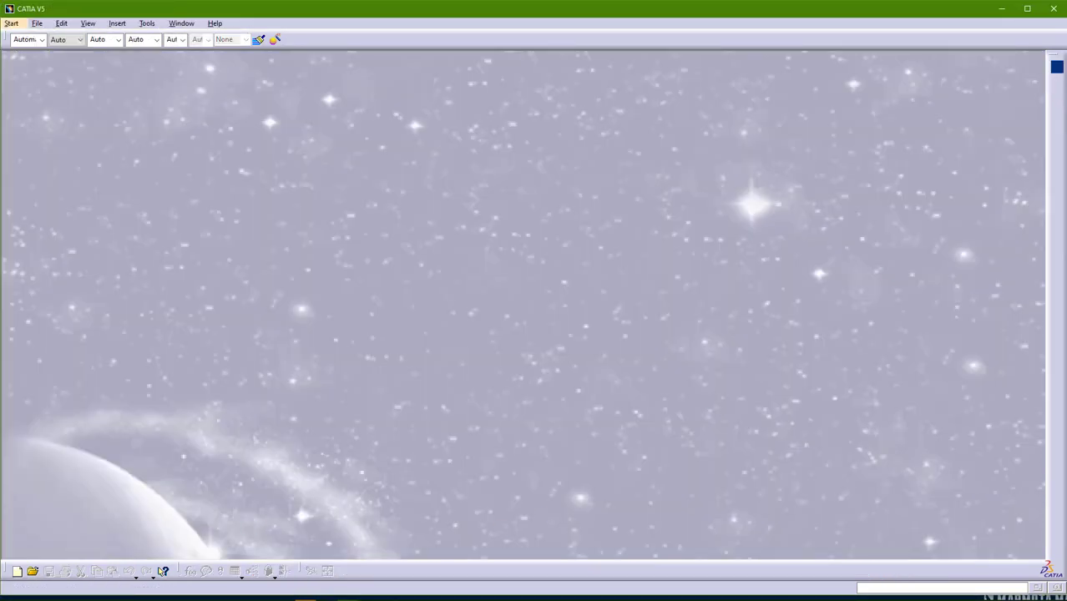
- Rename Test_8.CATPart to Test_8-.CATPart in the Model-1 folder and reopen Ghost link model example.CATProduct
key(alt+Tab)
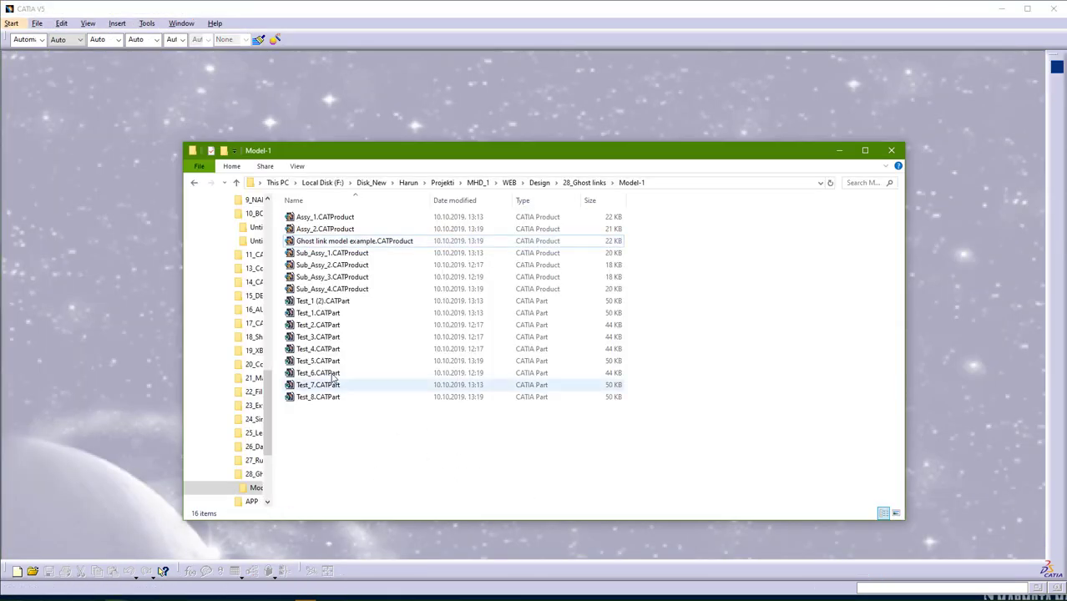
click(314, 396)
click(318, 397)
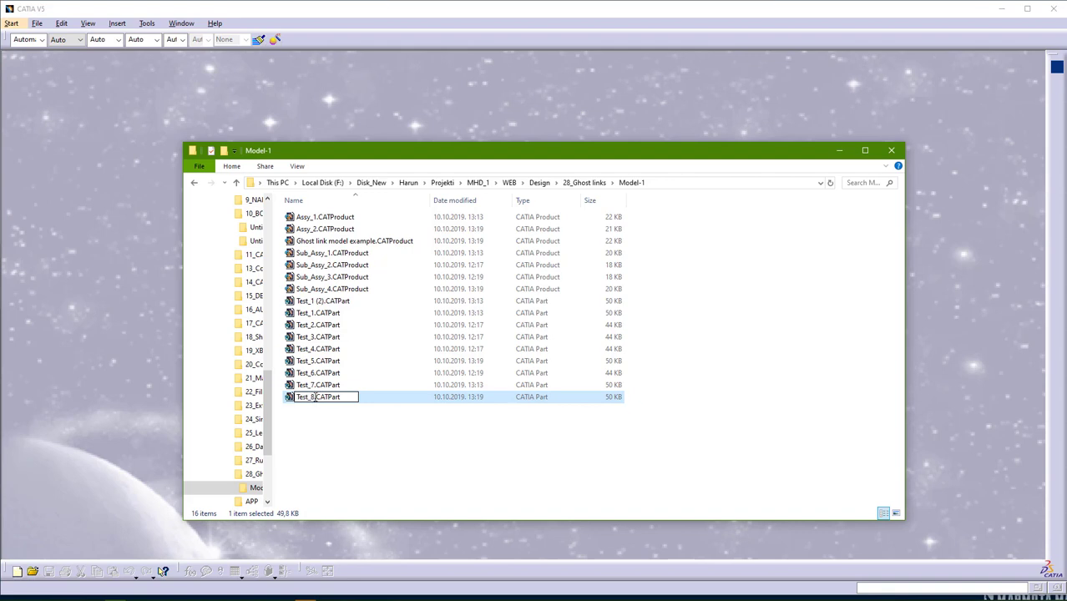
text(-)
click(374, 241)
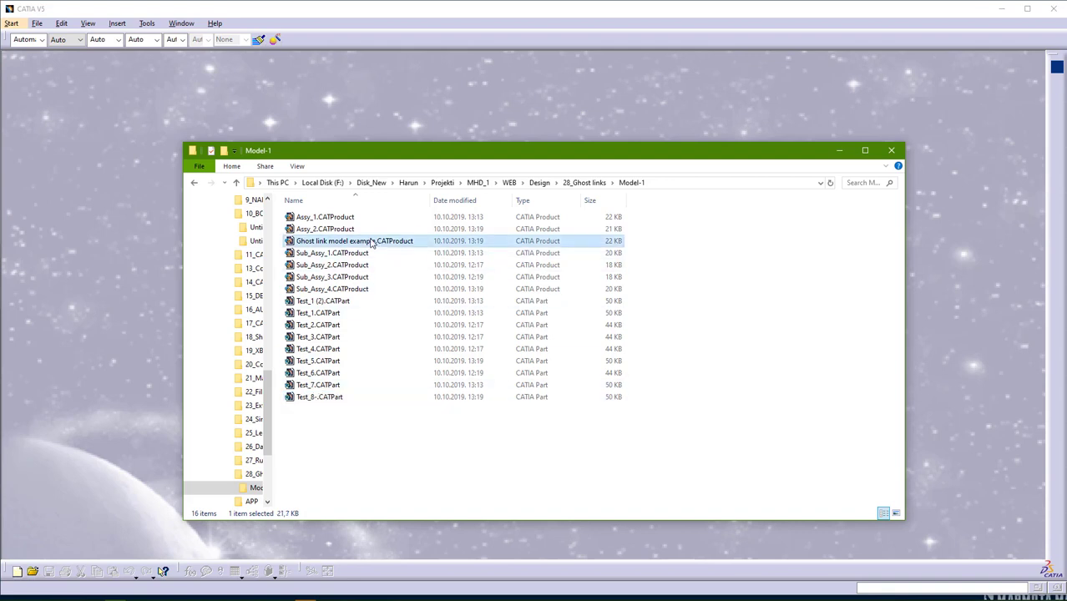
drag(157, 193, 157, 194)
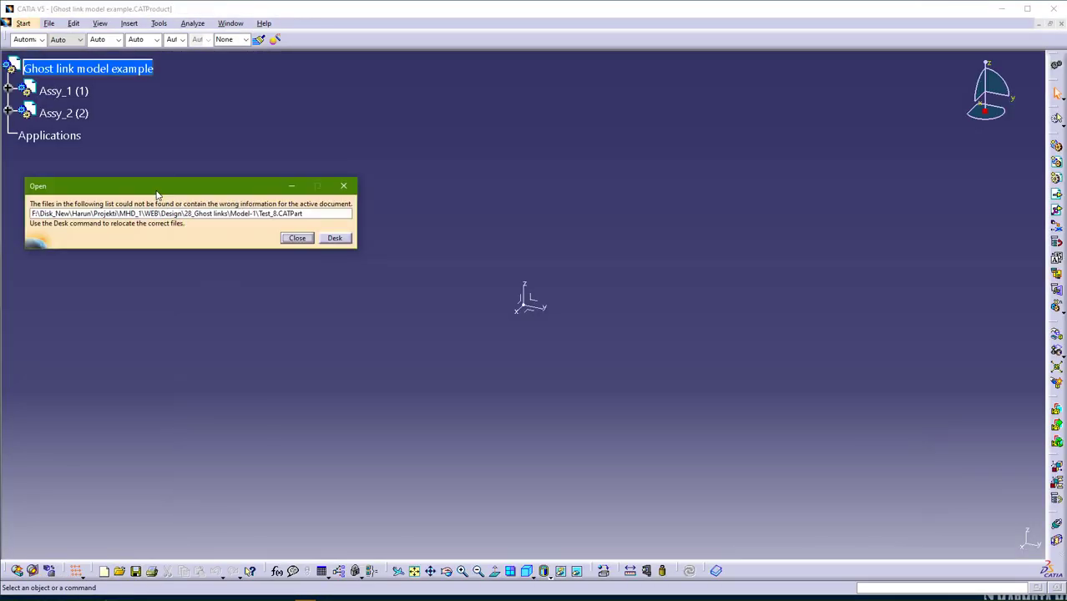
- Delete Assy_2 with all its children from the Ghost link model example product and save all modified documents
click(9, 113)
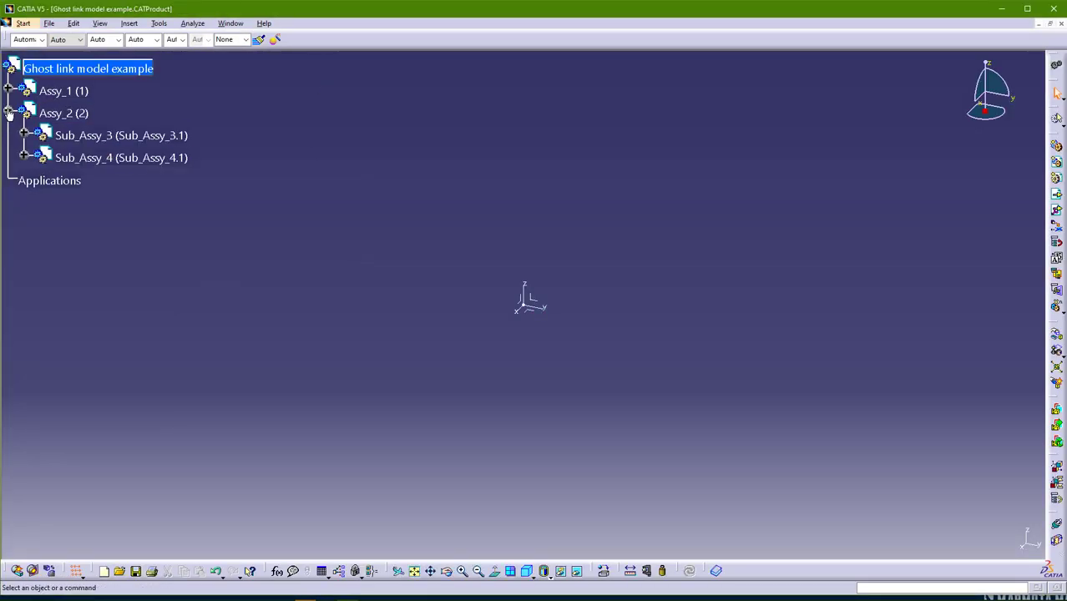
click(67, 112)
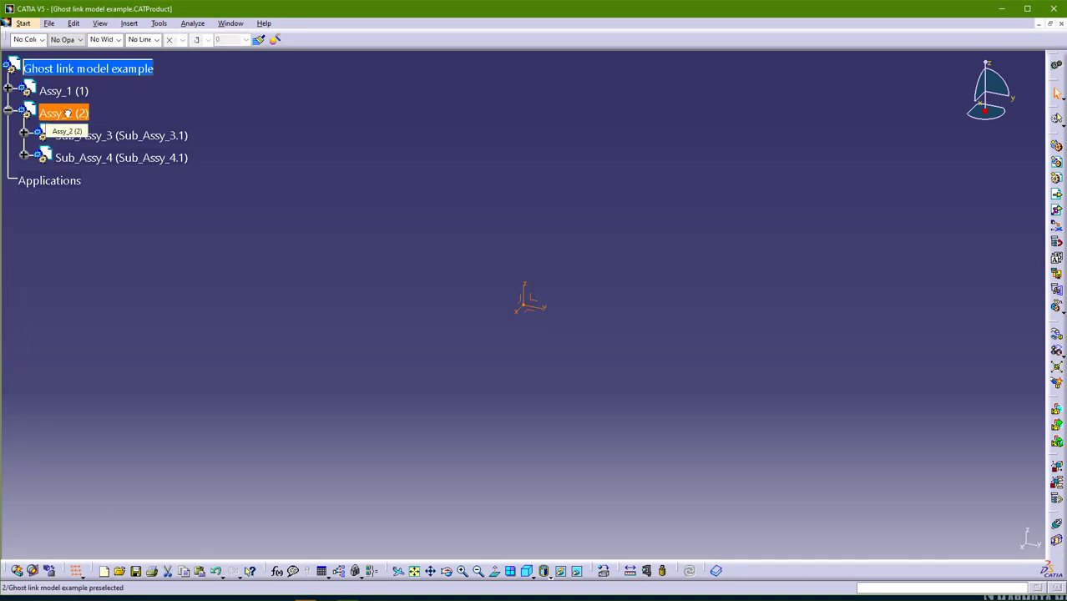
key(Delete)
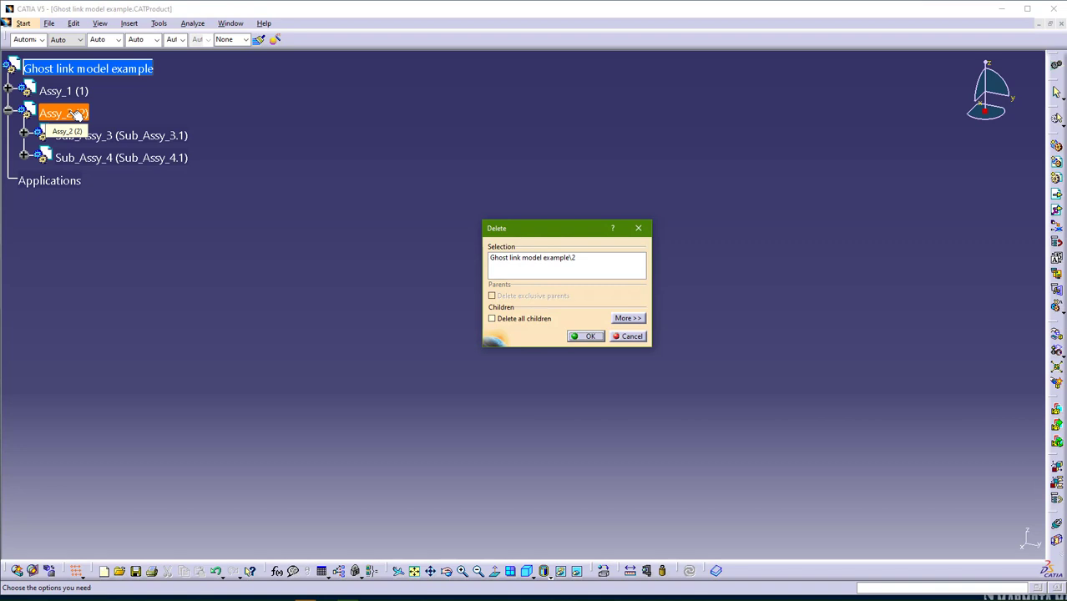
click(520, 319)
click(594, 337)
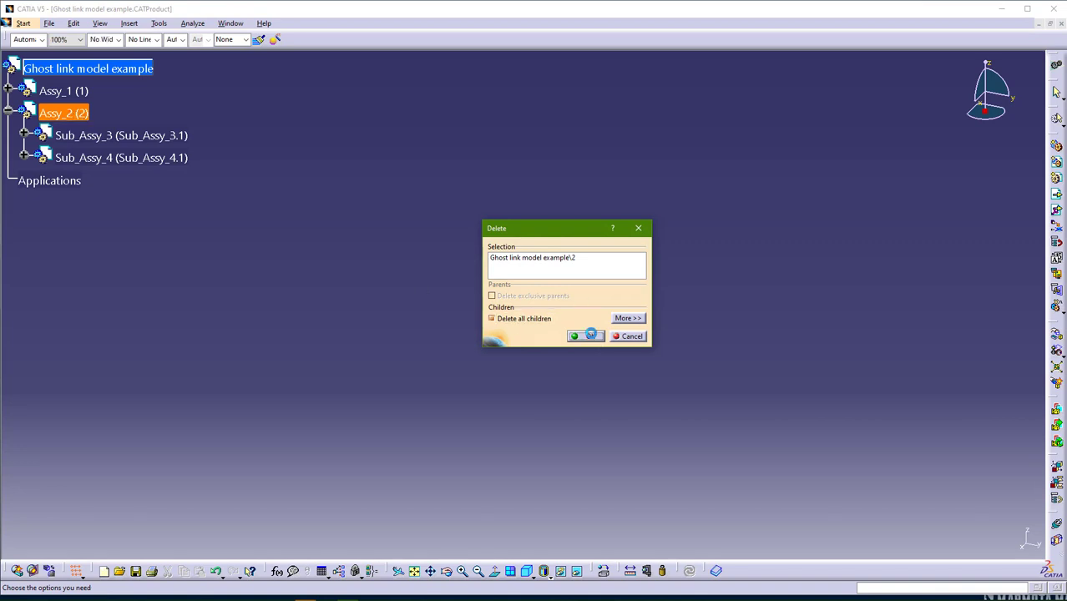
click(49, 22)
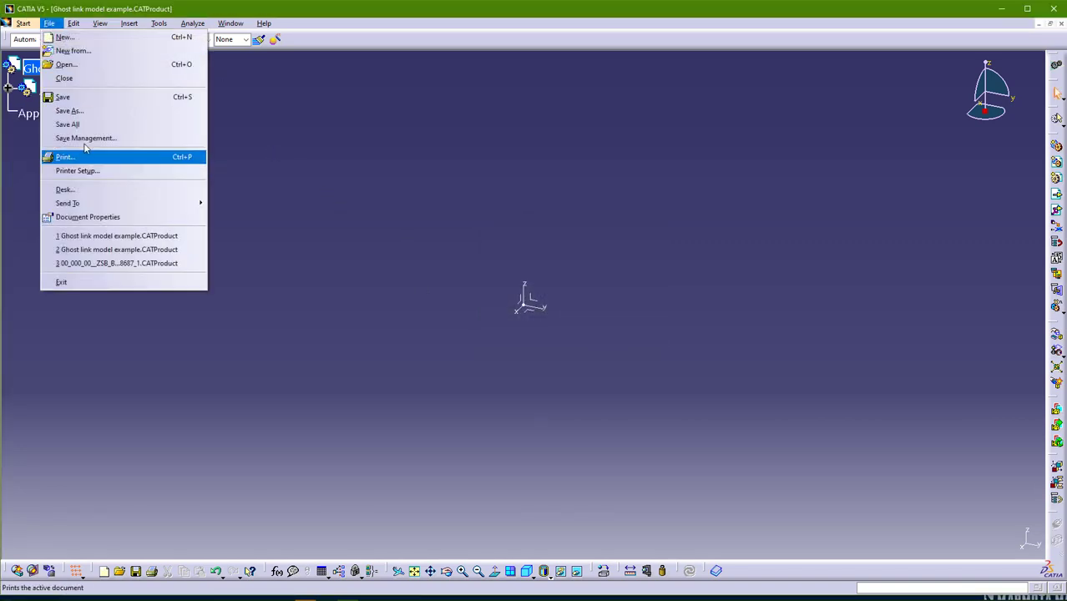
click(86, 124)
key(Return)
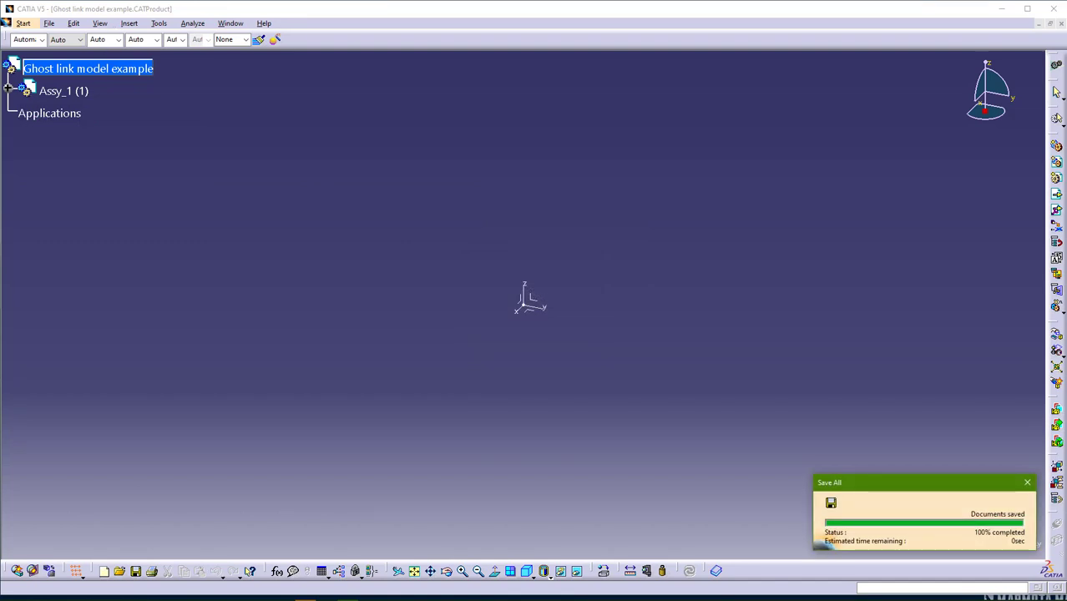
- Add all the product's files to the Send To Directory copy list, check them for missing files, and cancel without copying
click(49, 23)
mouse_move(72, 203)
click(238, 217)
click(279, 207)
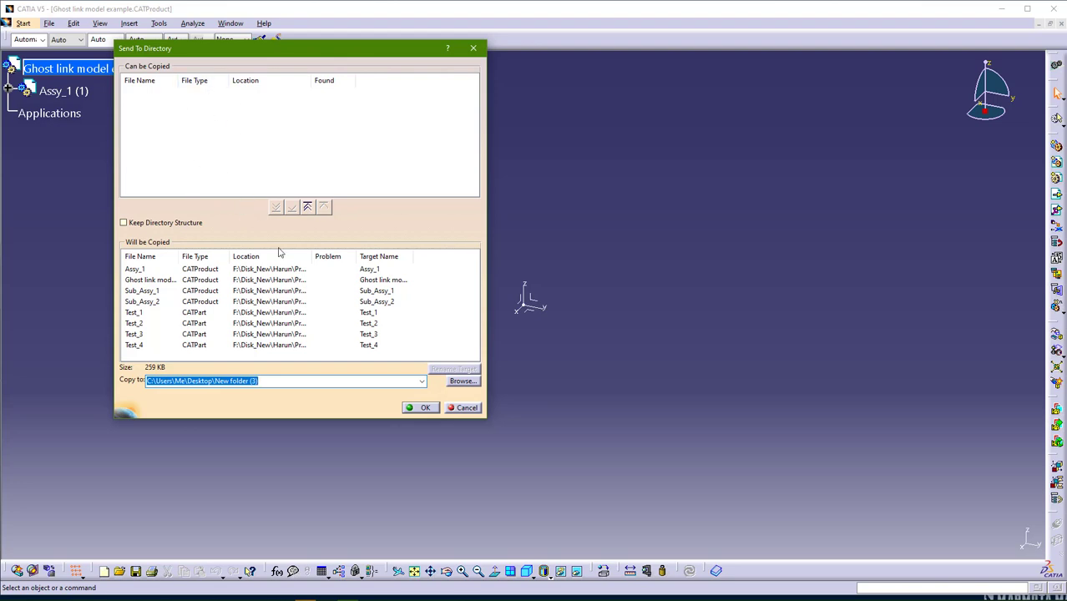
click(476, 409)
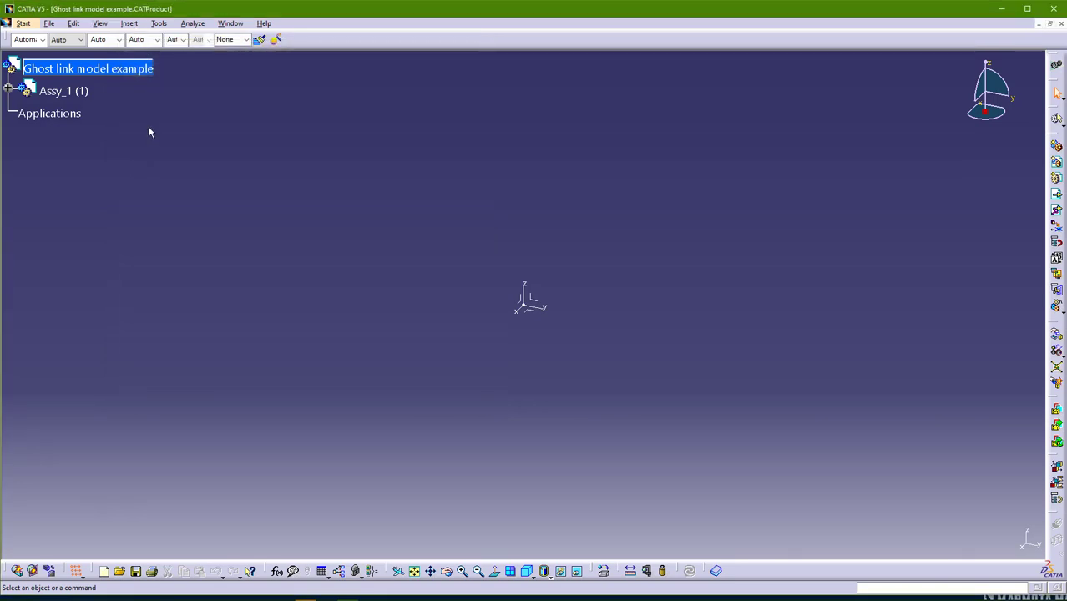
click(63, 90)
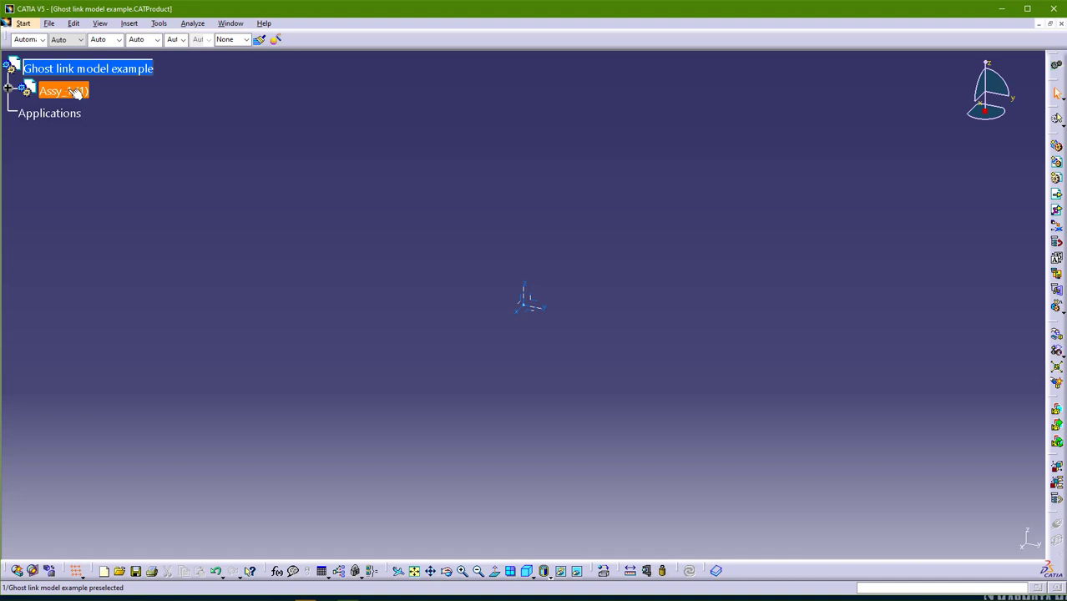
click(8, 88)
click(8, 88)
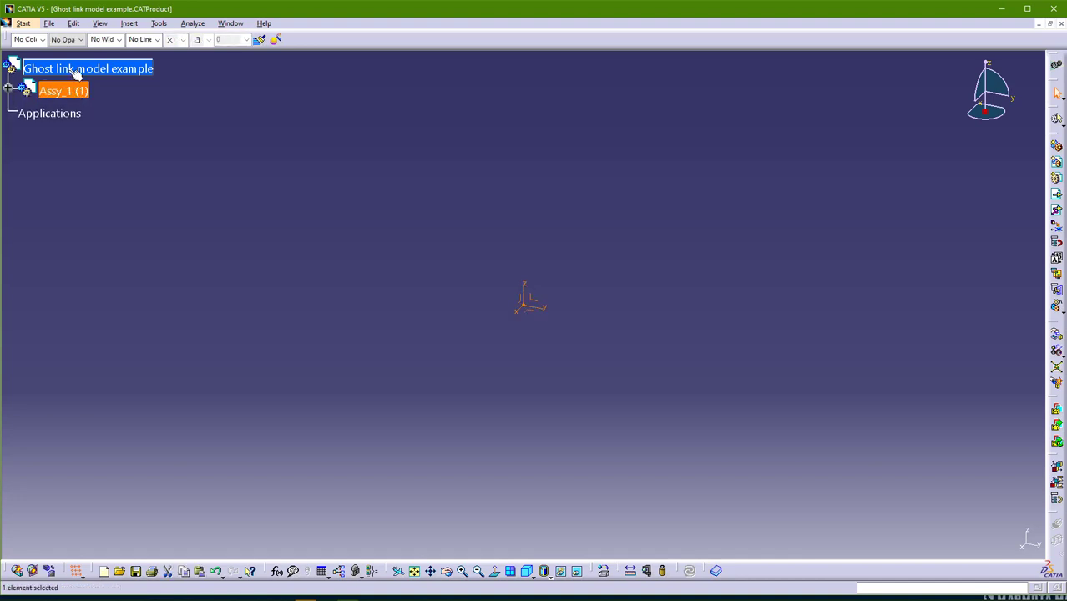
click(231, 107)
- Insert Assy_2.CATProduct from the Model-1 folder as an existing component of Ghost link model example and dismiss the missing-file notice
click(1057, 193)
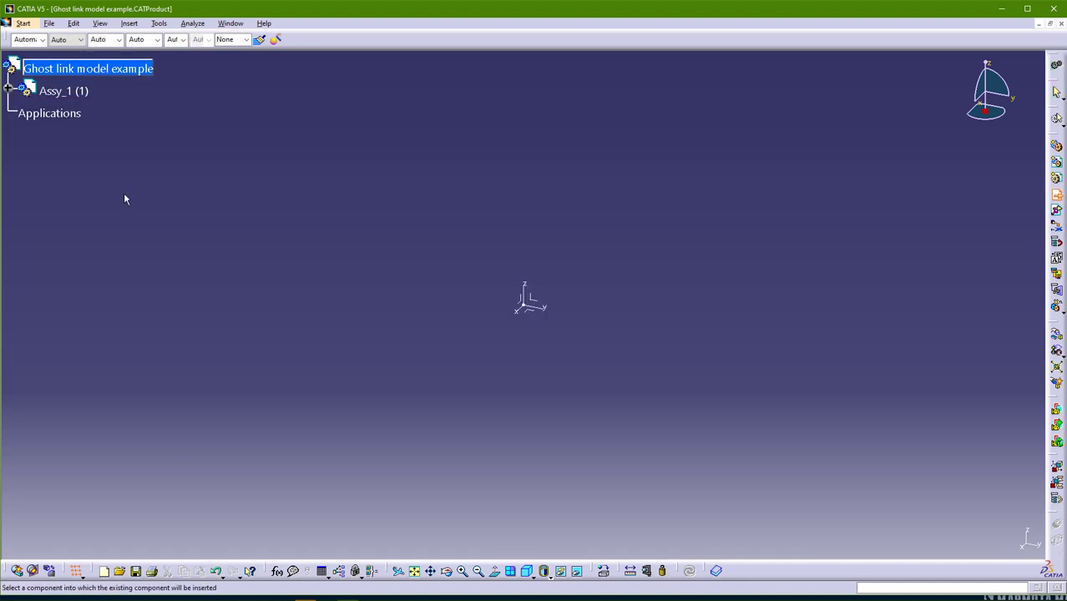
click(100, 71)
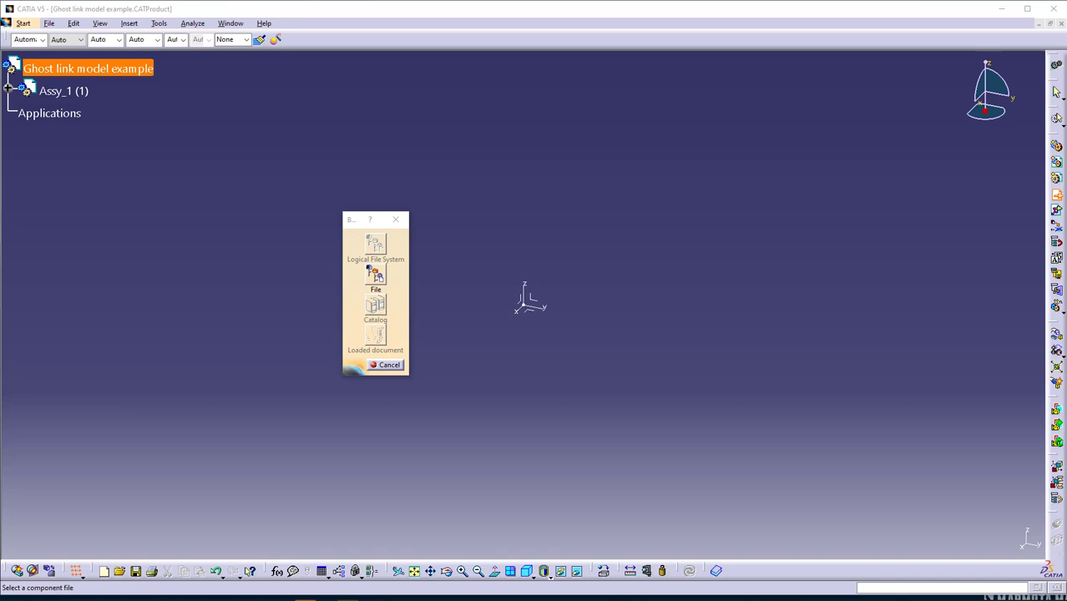
click(376, 276)
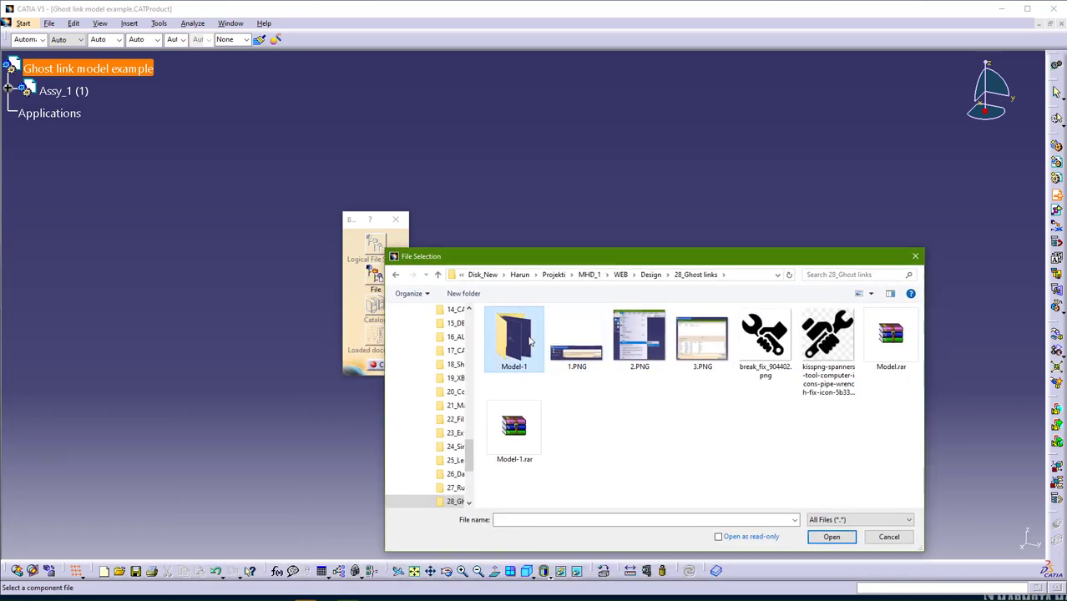
double_click(513, 355)
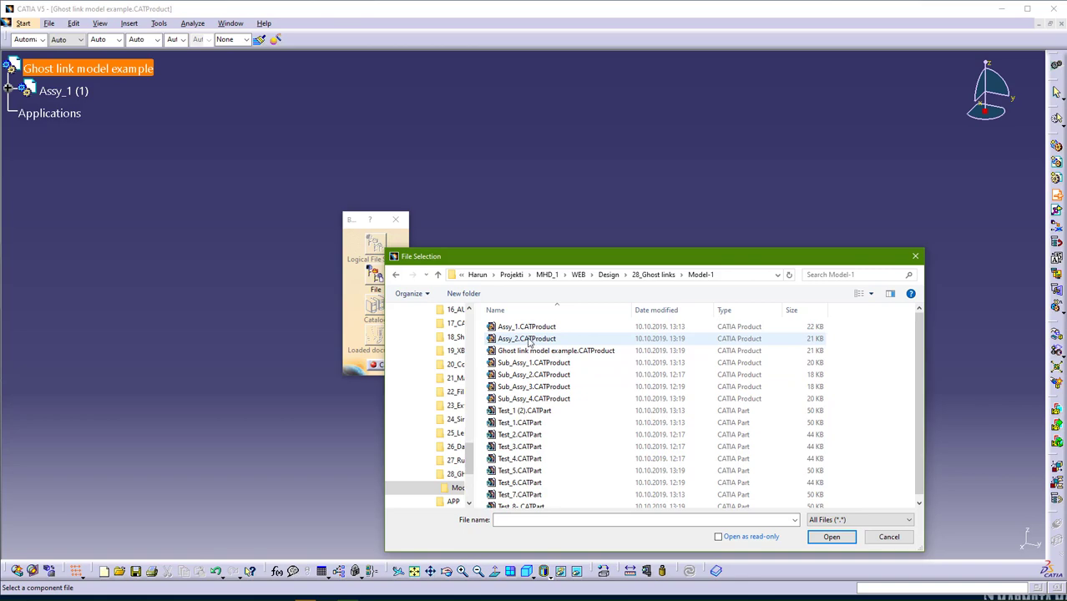
click(528, 339)
click(832, 537)
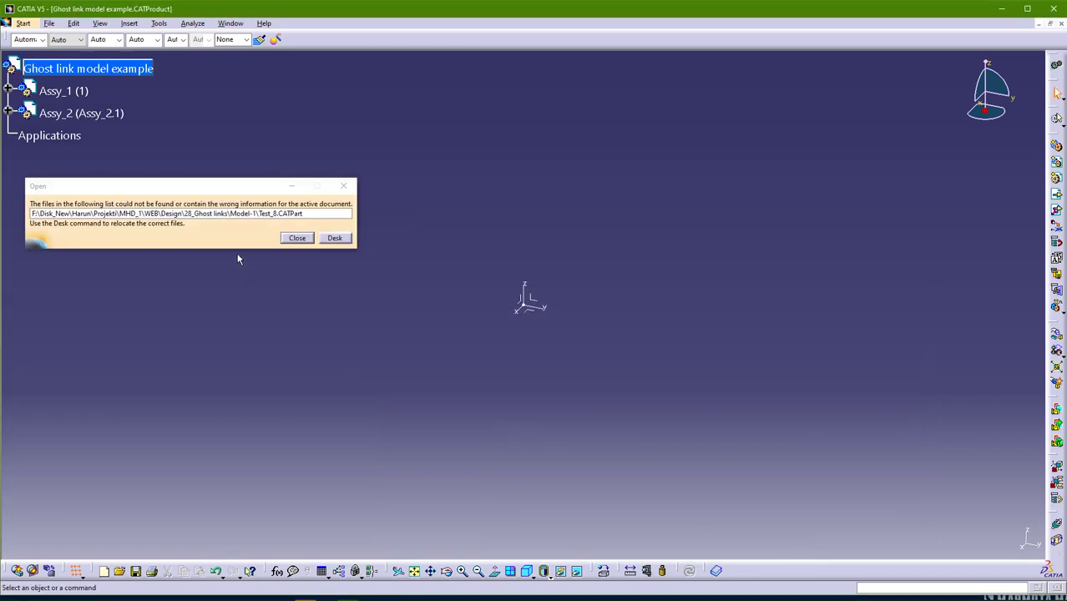
click(298, 238)
- Delete Sub_Assy_3 from Assy_2 and save all modified documents
click(9, 113)
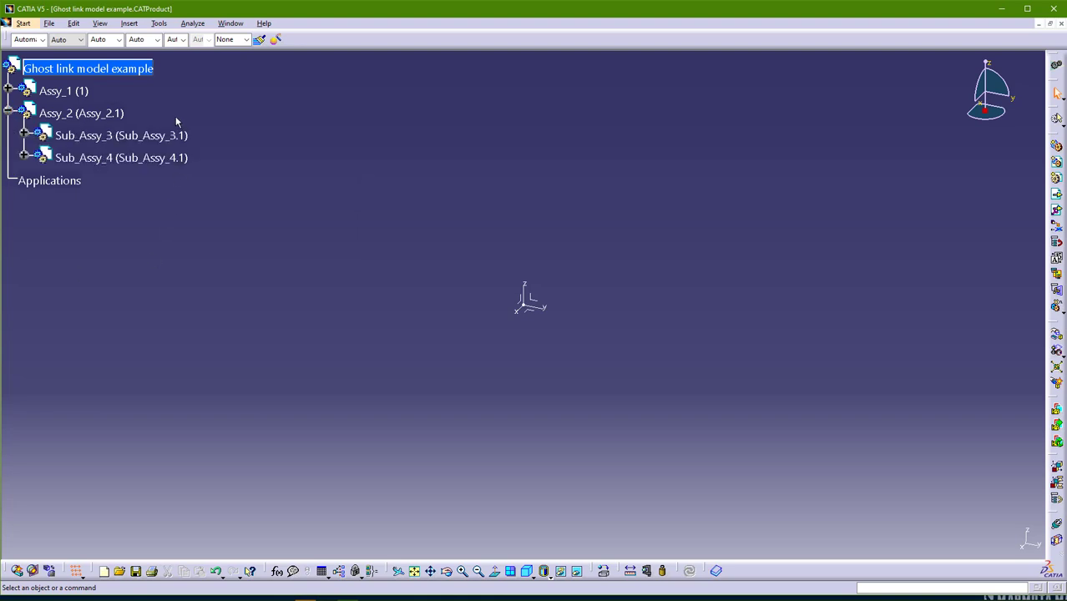
click(110, 114)
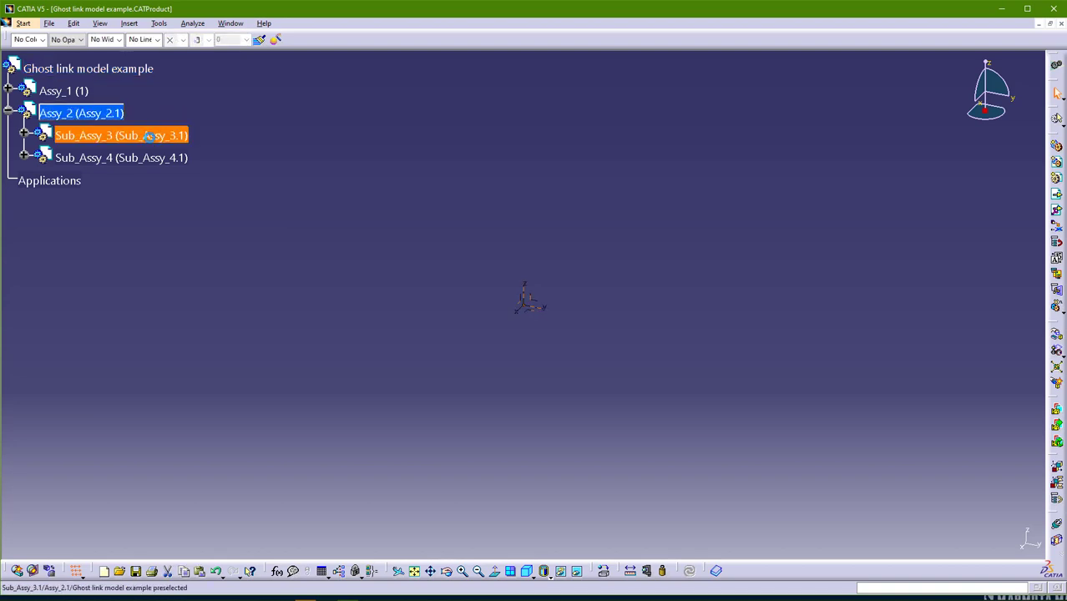
key(Delete)
click(49, 23)
click(99, 124)
key(Return)
- Check the Send To Directory file lists for missing files with Sub_Assy_3 removed, and cancel without copying
click(73, 23)
mouse_move(167, 203)
click(238, 218)
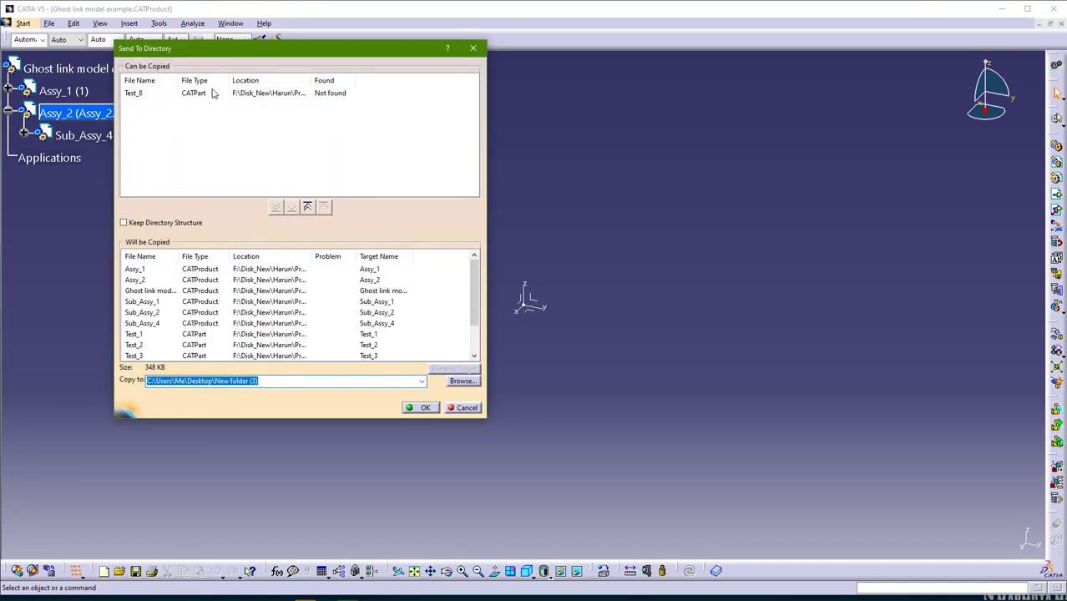
click(468, 409)
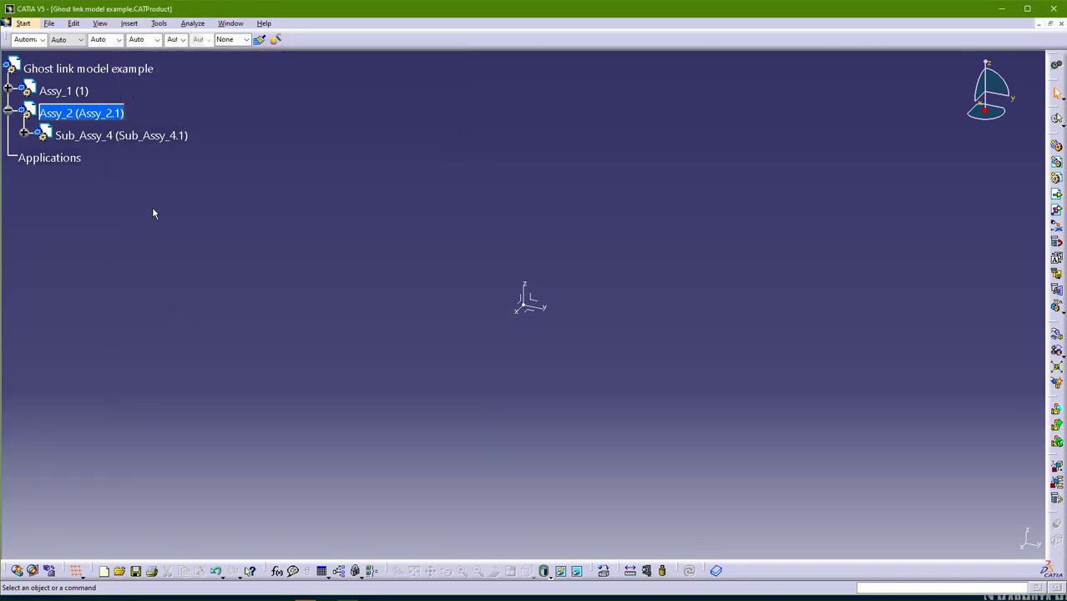
- Expand Sub_Assy_4 under Assy_2 to examine its component parts
click(24, 132)
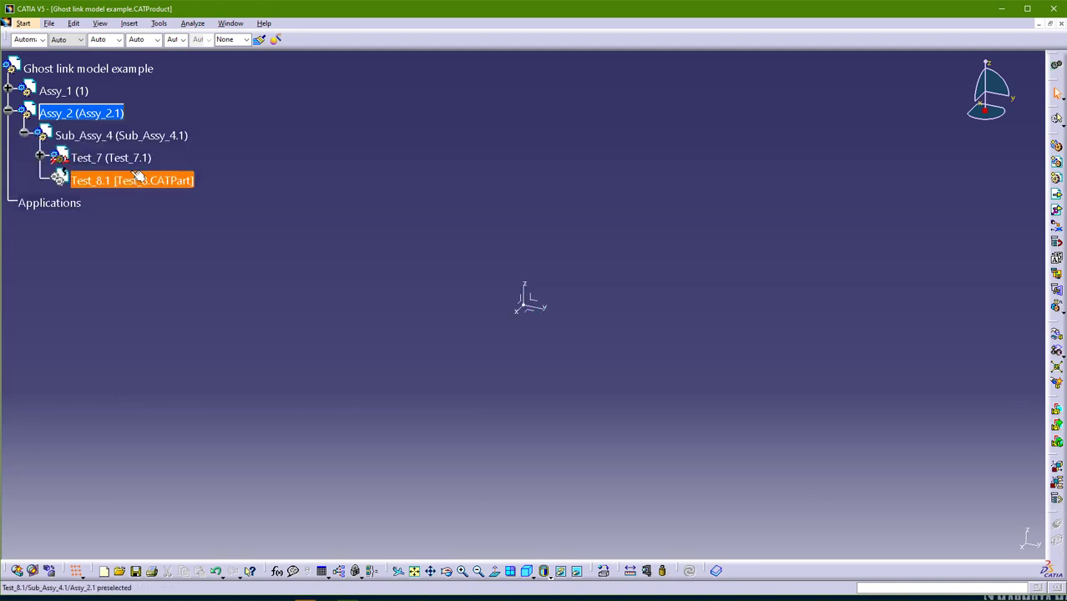
click(111, 137)
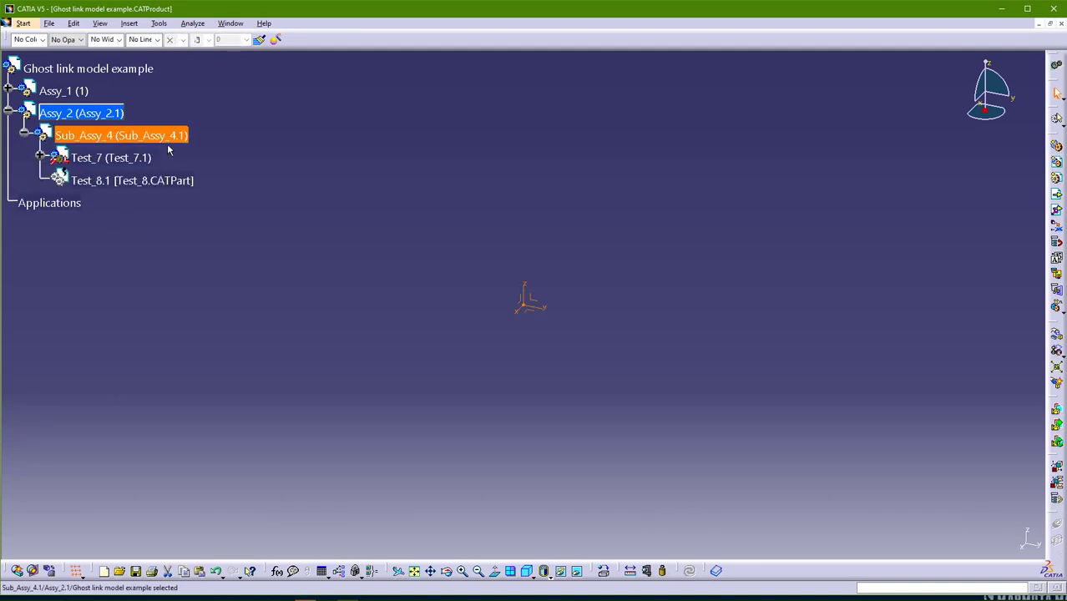
click(316, 233)
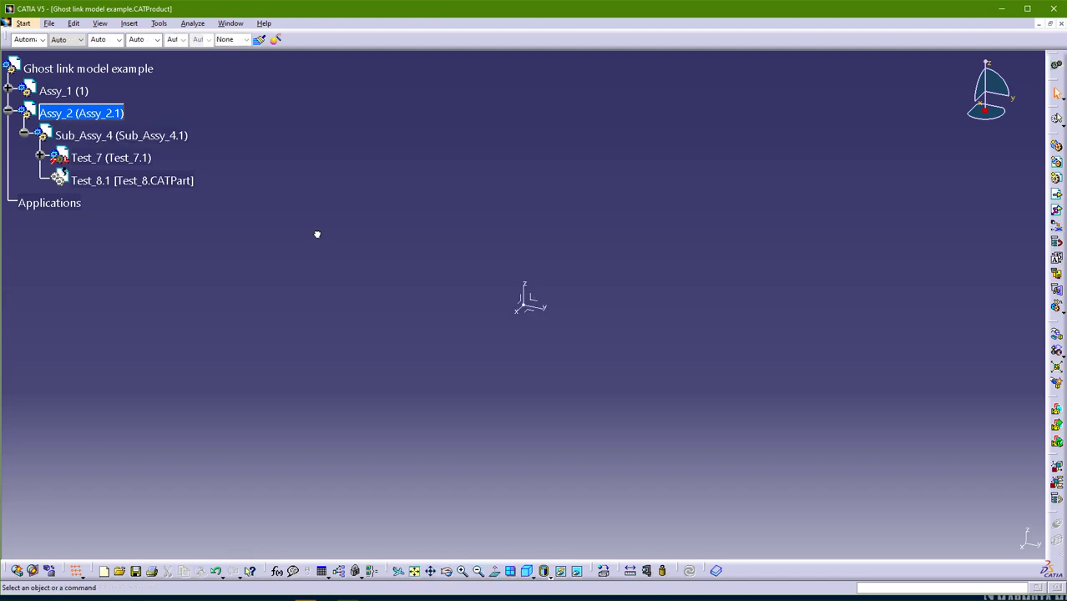